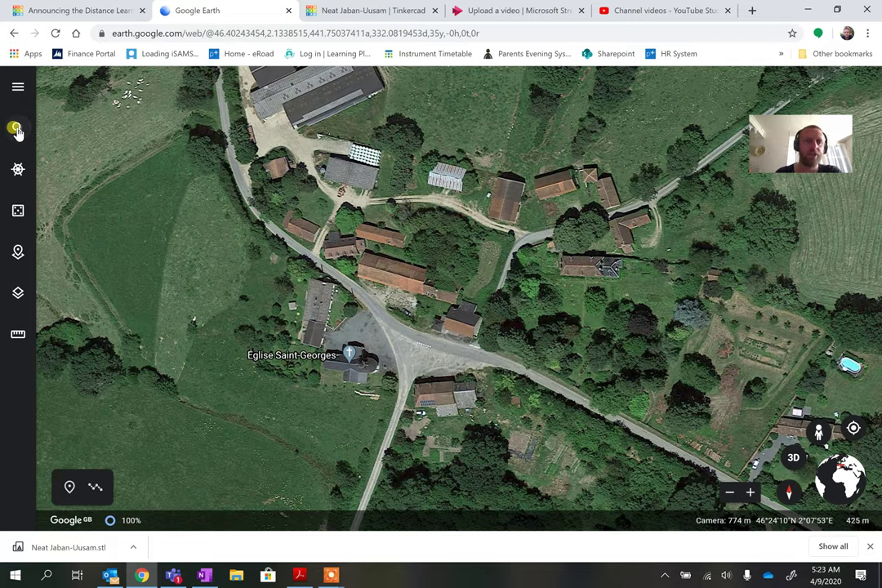
- Fly Google Earth to the recent search 'Mount Longonot, Kenya' and close its info card
click(17, 128)
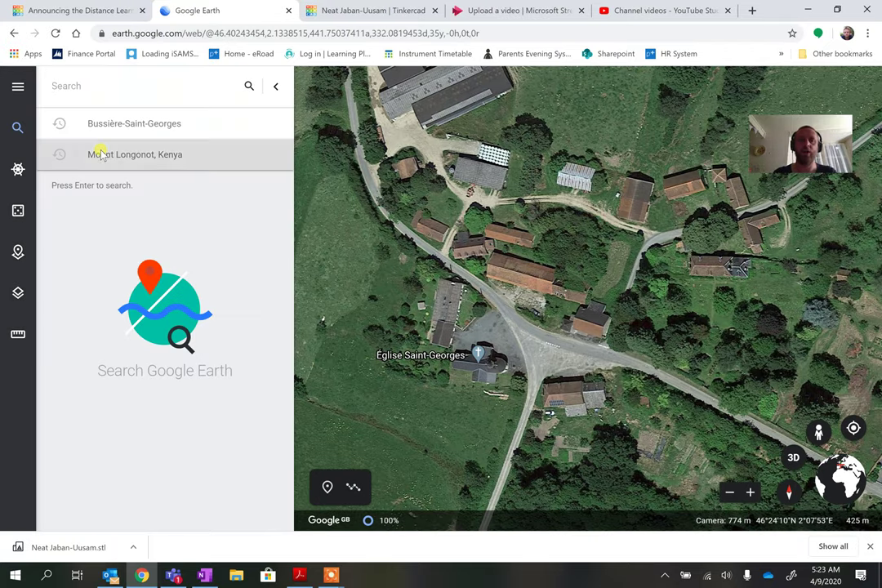
click(101, 154)
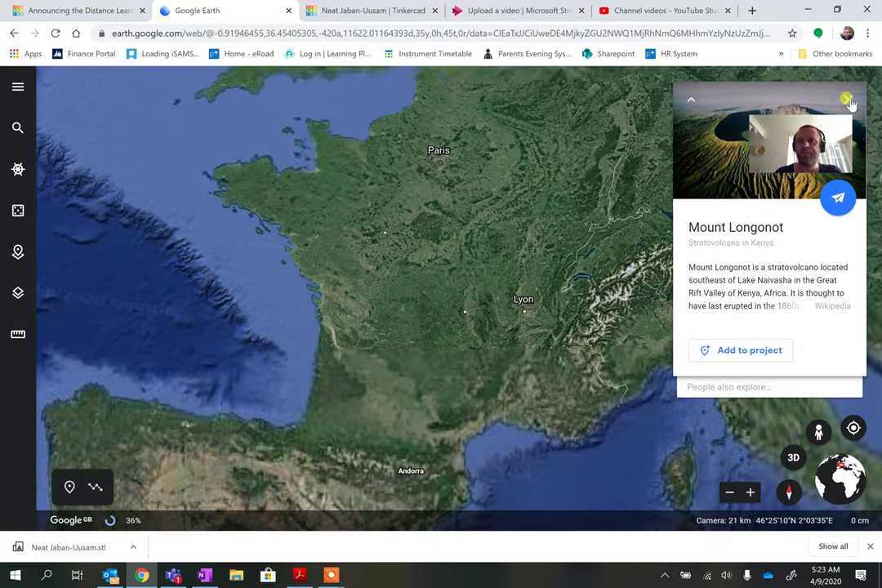
click(847, 99)
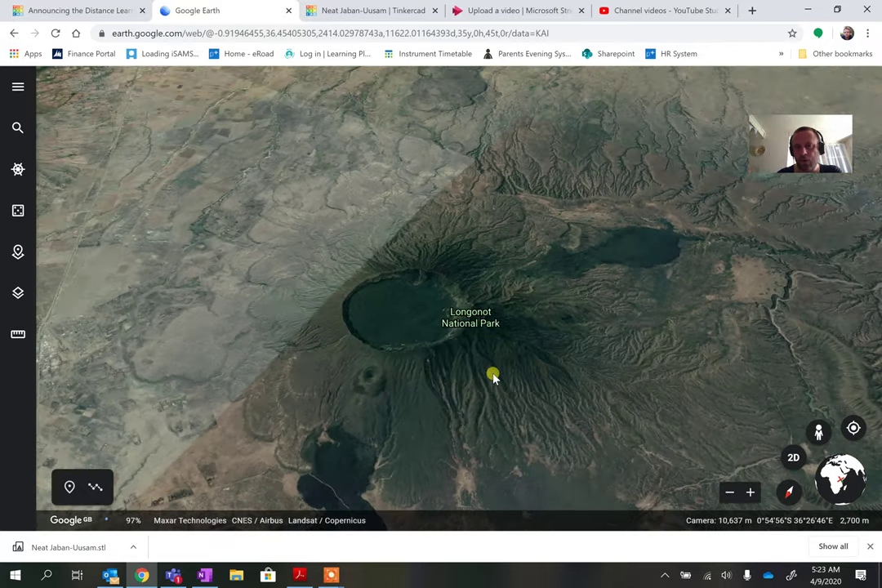
- Zoom and pan around Longonot and Lake Naivasha, then switch to the Tinkercad dashboard tab
scroll(493, 376, down, 3)
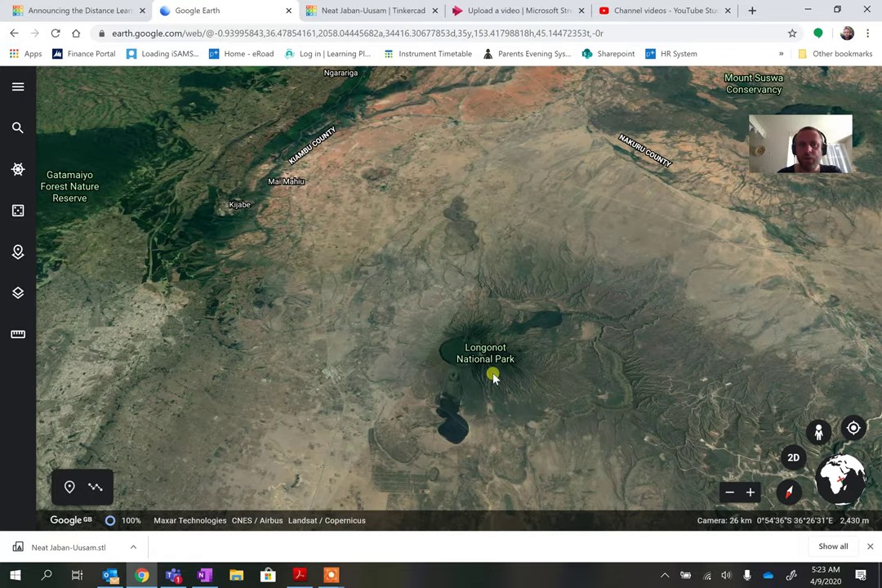
scroll(485, 399, up, 2)
scroll(485, 399, up, 2)
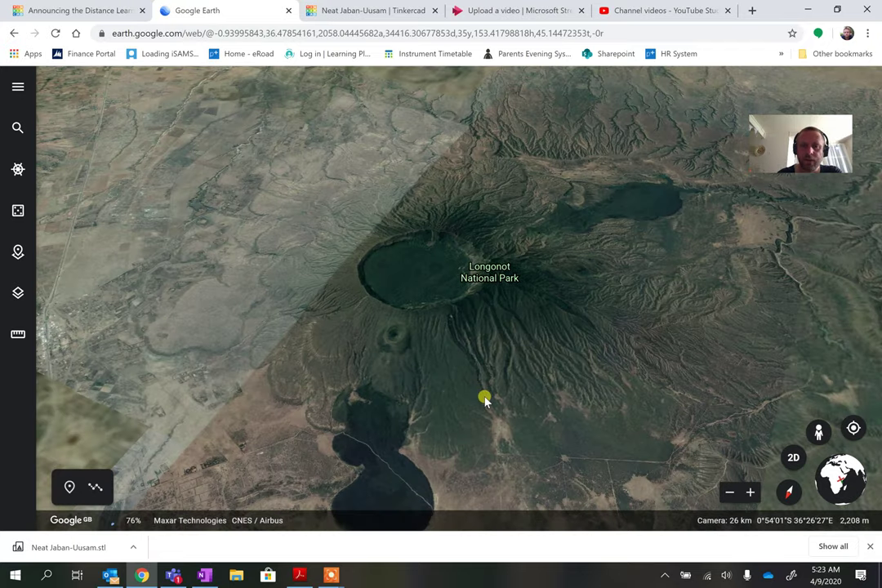
scroll(481, 420, down, 3)
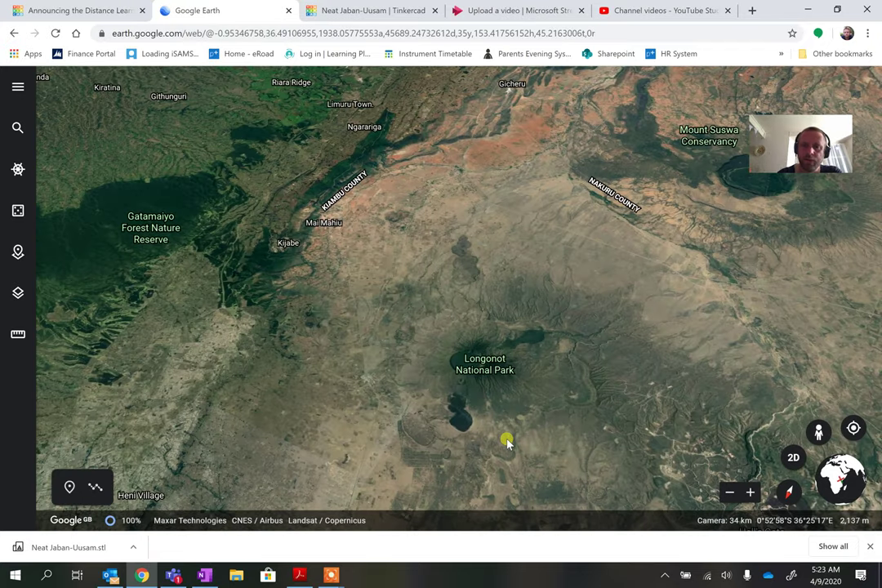
scroll(507, 439, down, 1)
scroll(507, 437, down, 1)
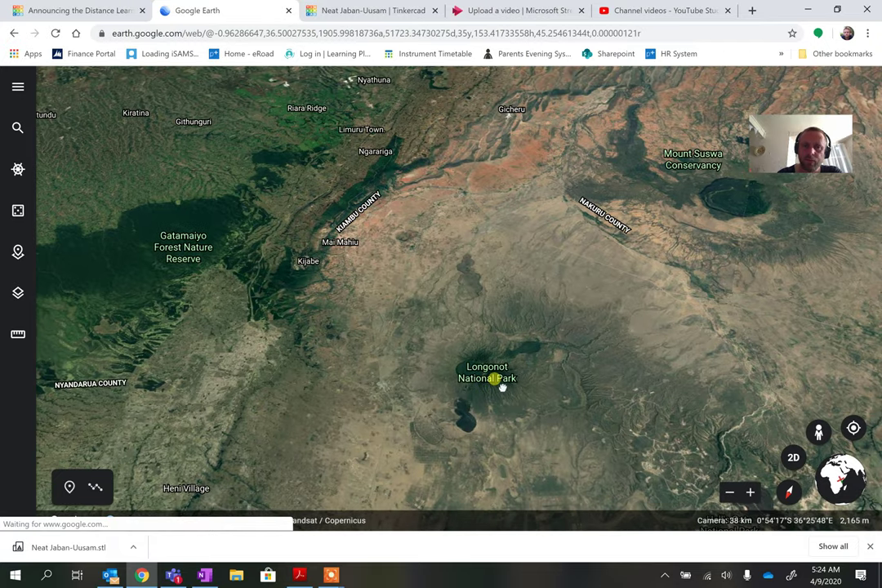
drag(503, 387, 384, 198)
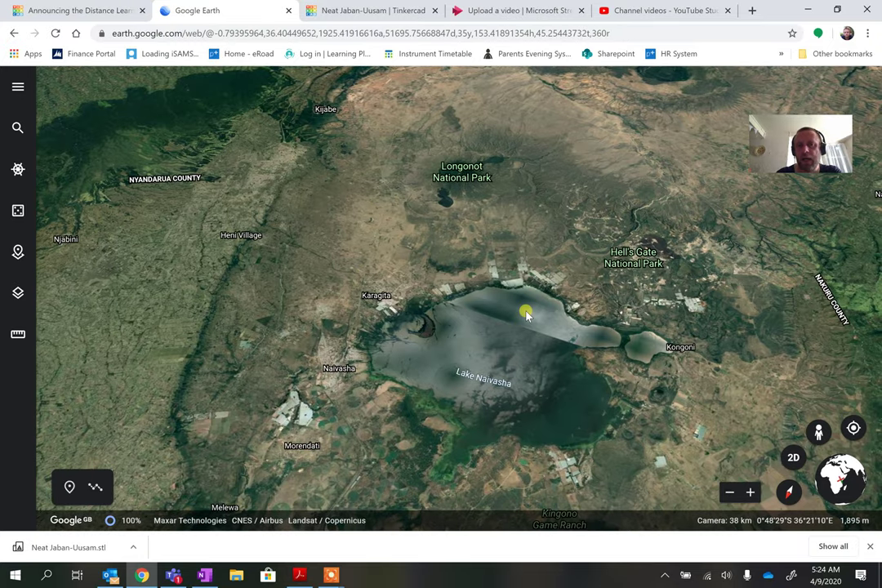
scroll(525, 315, up, 3)
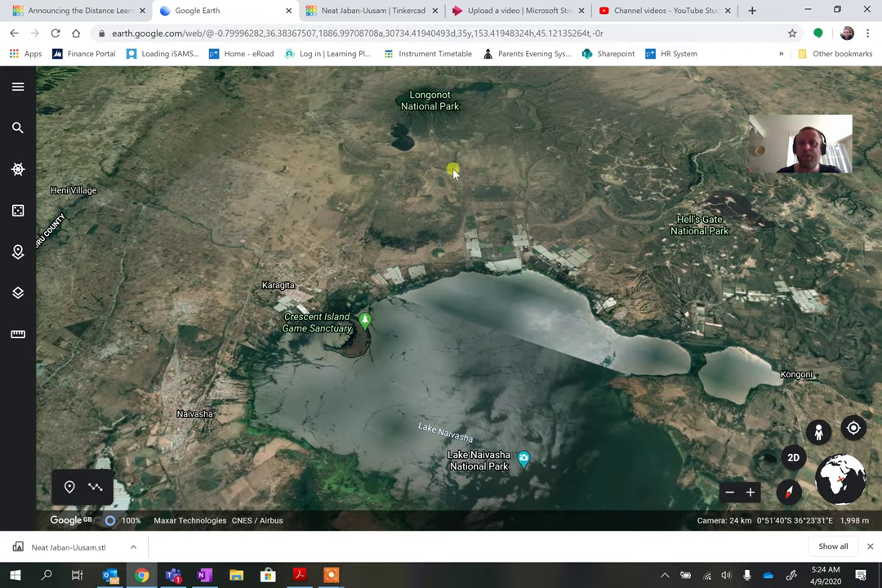
drag(445, 209, 486, 367)
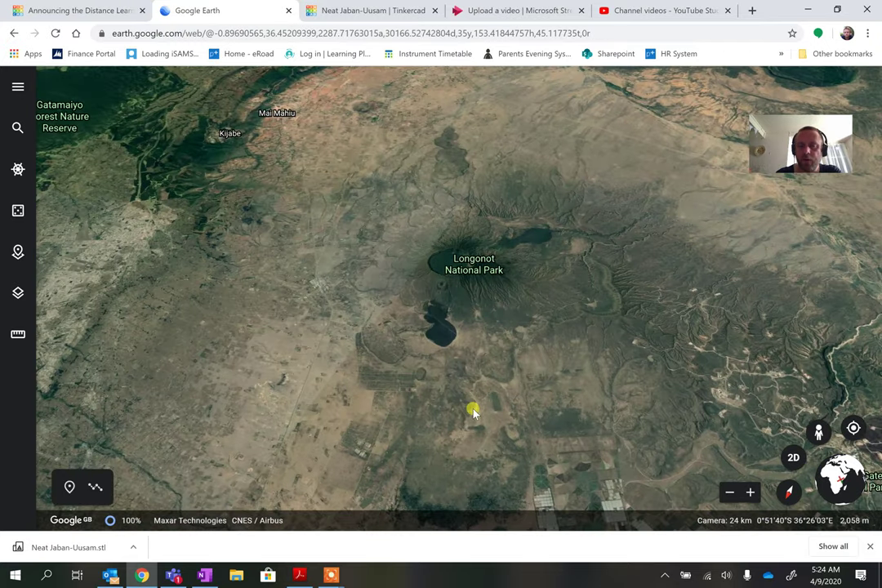
scroll(474, 410, up, 3)
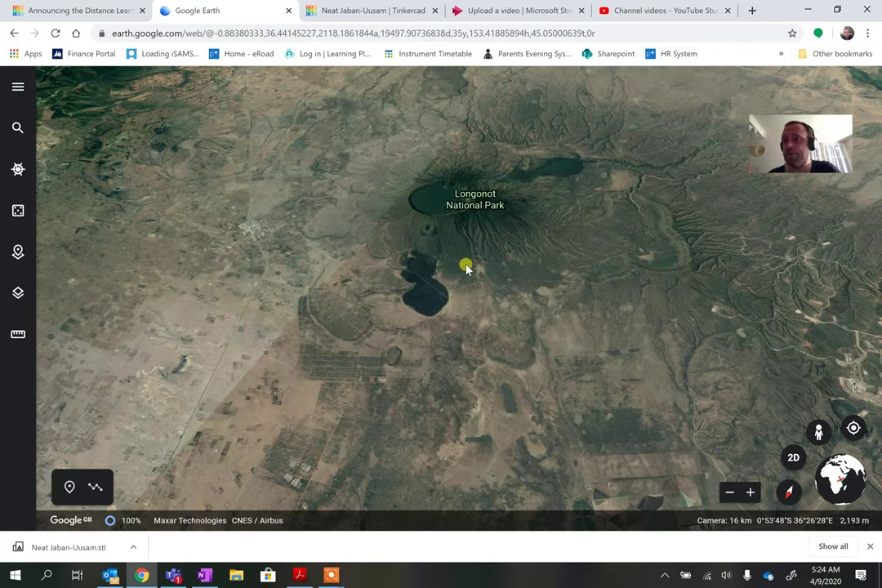
click(343, 9)
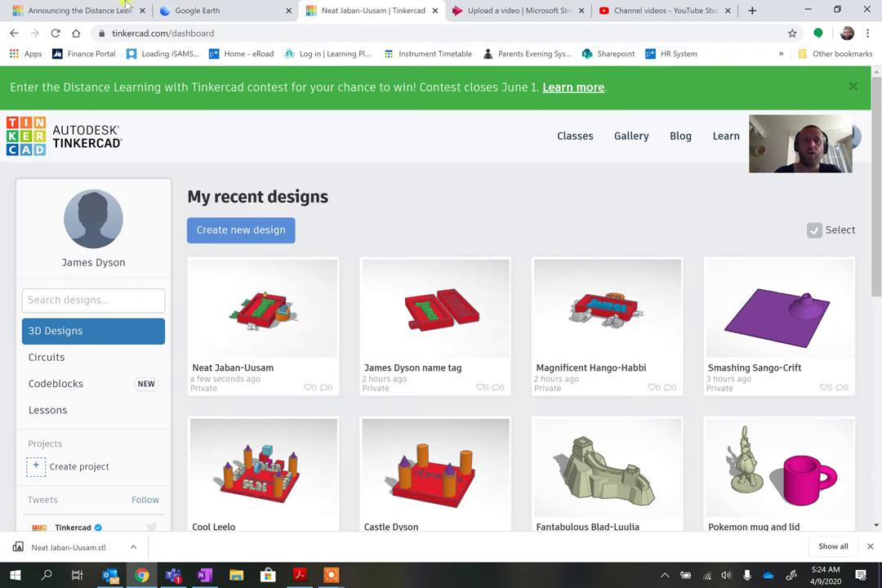
- Create a new Tinkercad design from the dashboard, which opens as Daring Gogo
drag(169, 33, 106, 39)
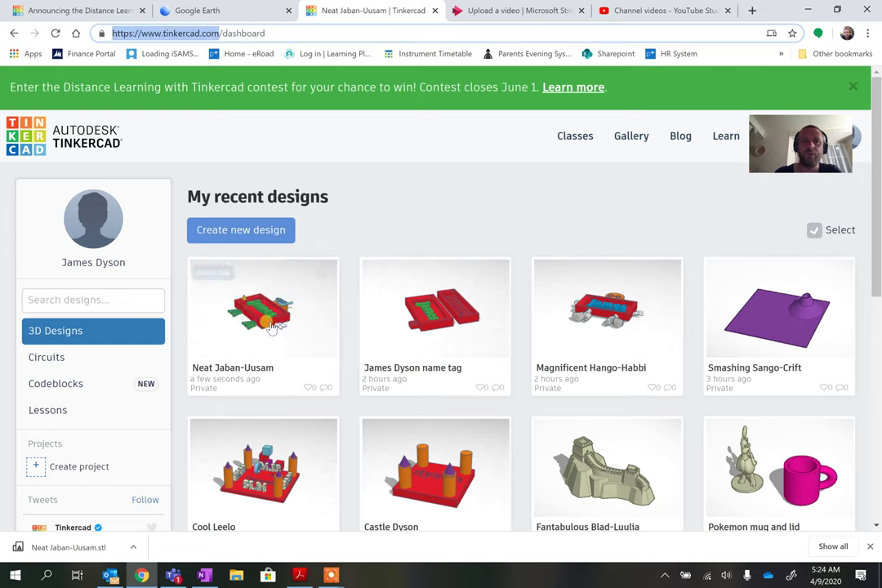
click(272, 234)
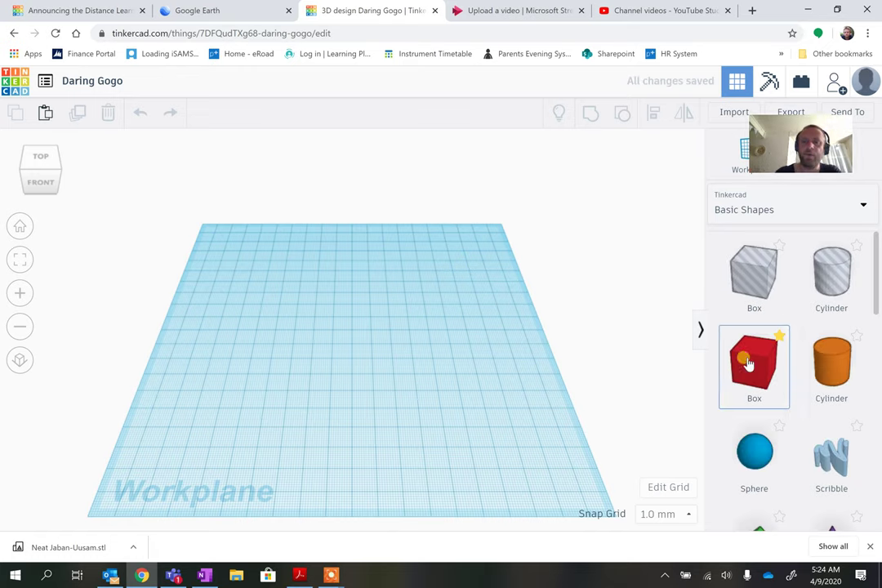
- Stretch a red box into a large, roughly 3 mm thick slab covering the workplane
drag(744, 359, 496, 249)
right_drag(500, 414, 369, 382)
click(434, 299)
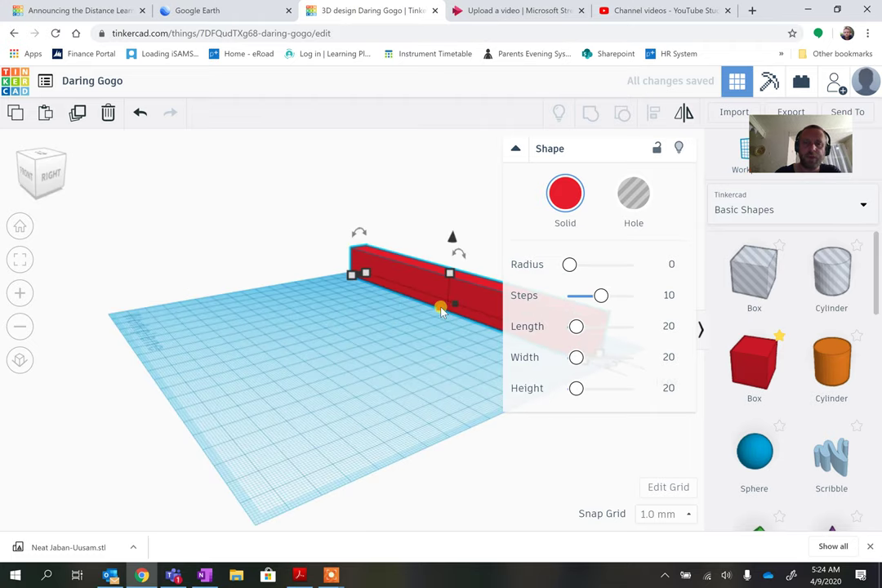
drag(441, 313, 340, 329)
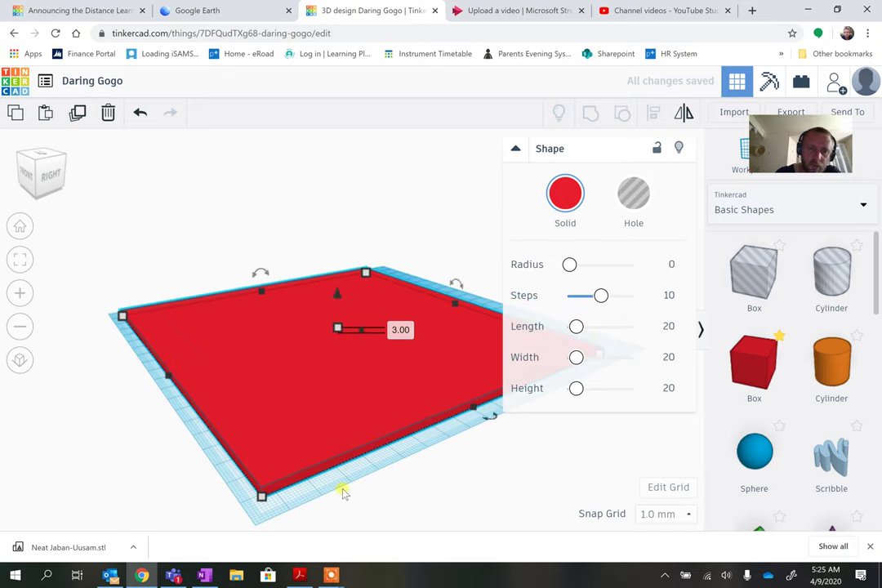
right_drag(343, 491, 458, 555)
drag(362, 217, 366, 195)
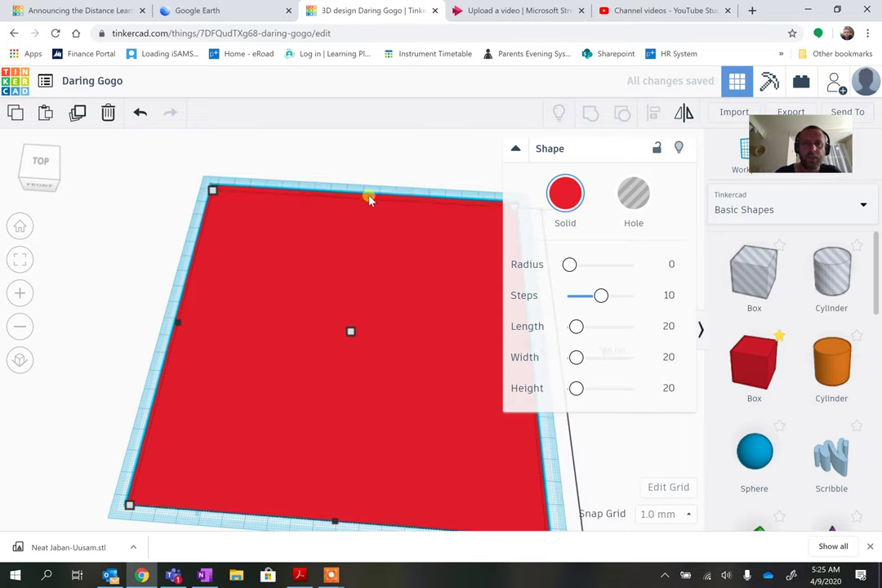
key(ctrl+Down)
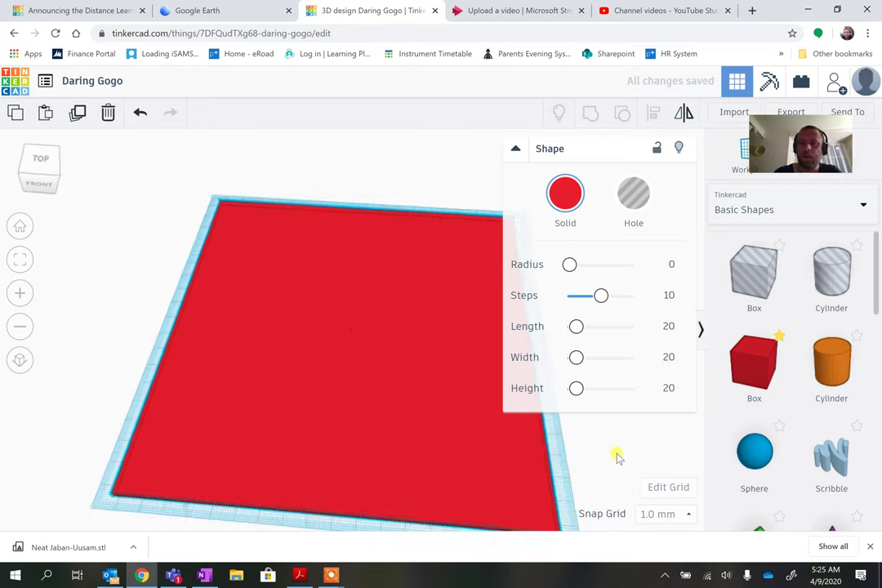
scroll(807, 362, down, 3)
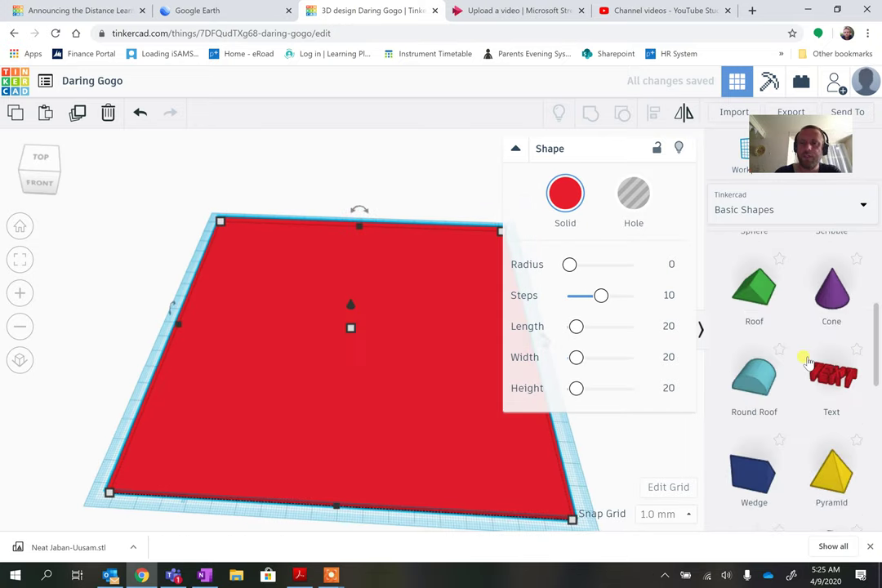
key(Escape)
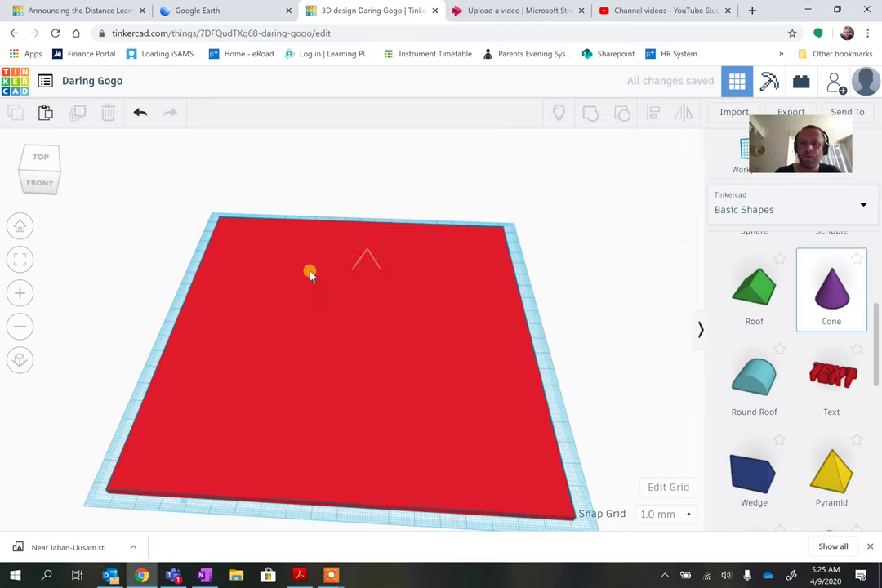
- Add an enlarged purple cone on the base with top radius 6.31, lowered to 13 tall
click(237, 242)
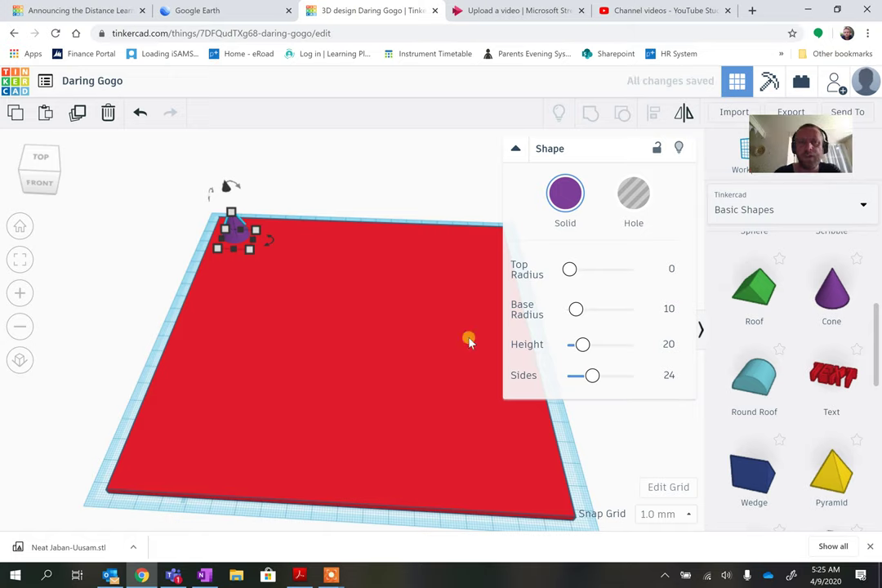
drag(249, 249, 349, 325)
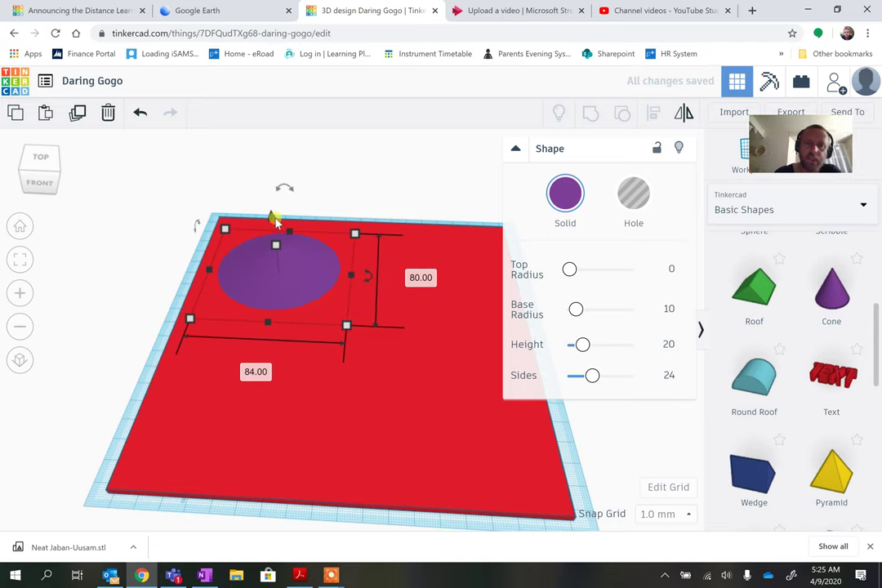
drag(275, 246, 286, 223)
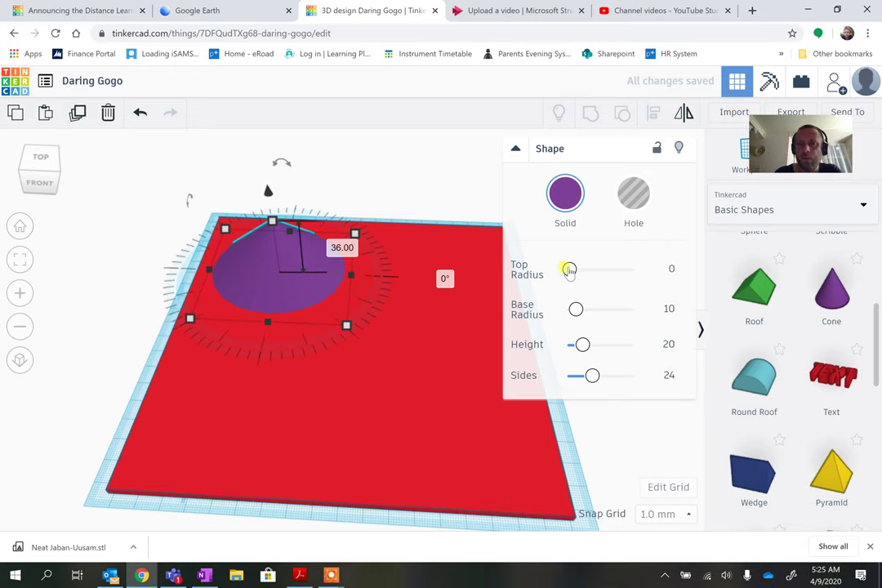
drag(574, 308, 575, 275)
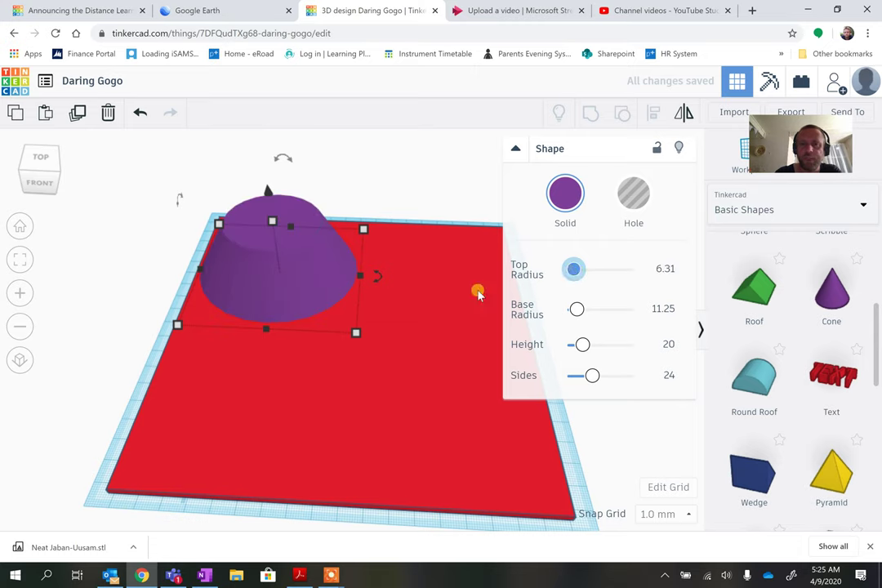
drag(273, 242, 272, 255)
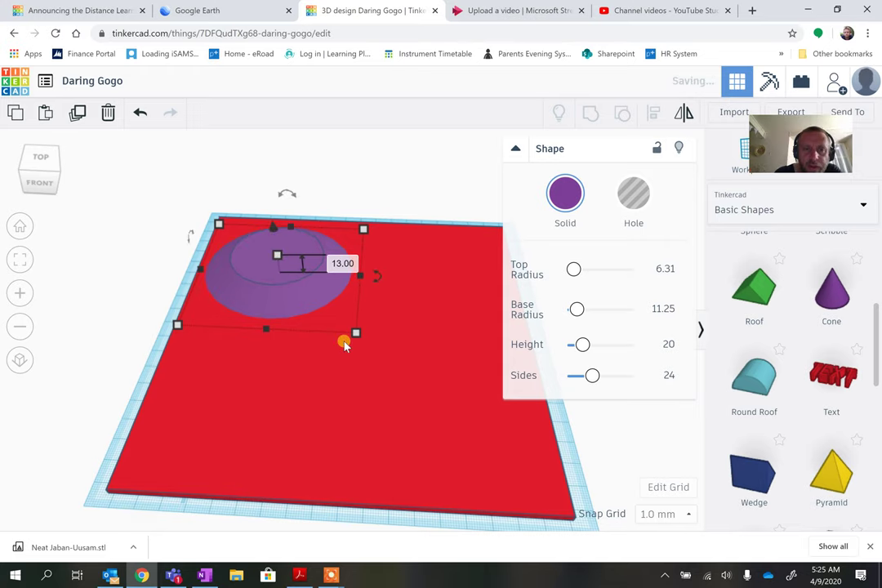
scroll(344, 343, up, 2)
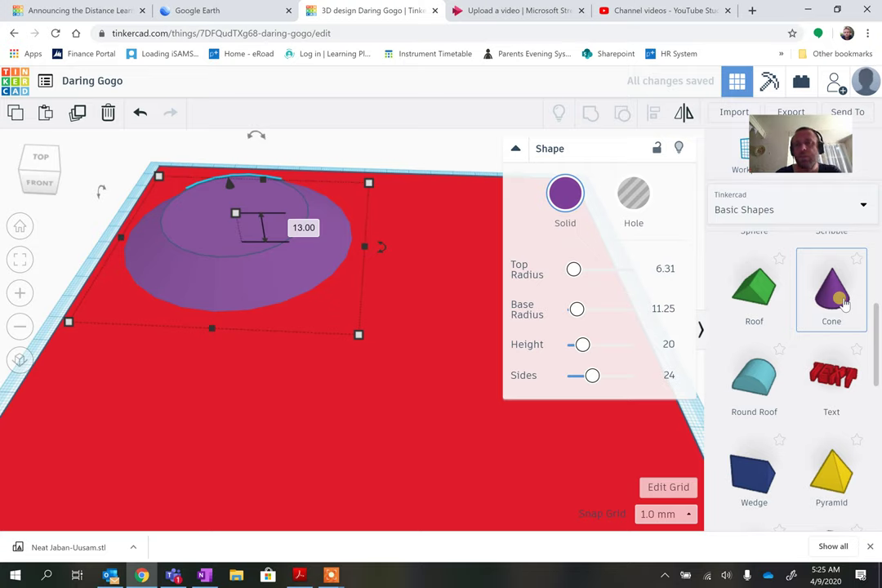
key(Escape)
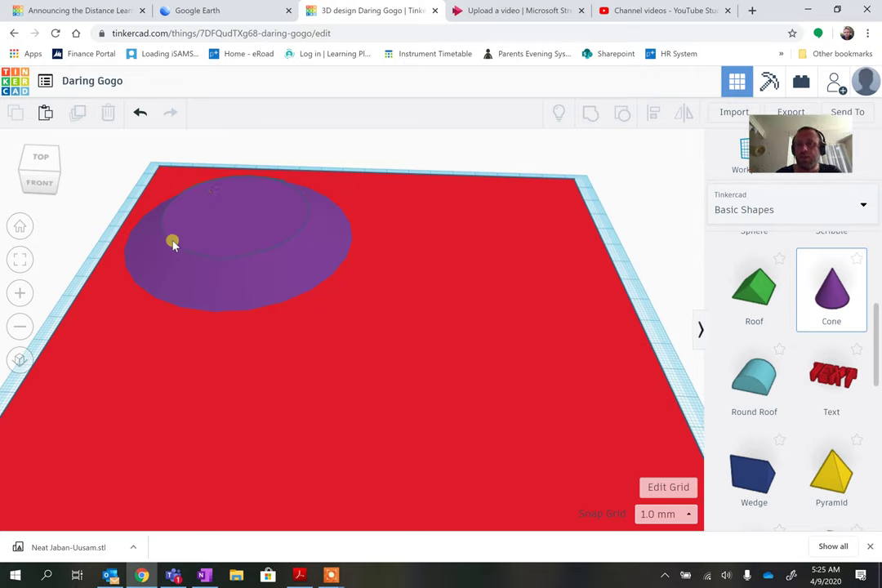
- Drop a second cone onto the volcano, enlarge it, and lift it 6 mm above the workplane
click(210, 226)
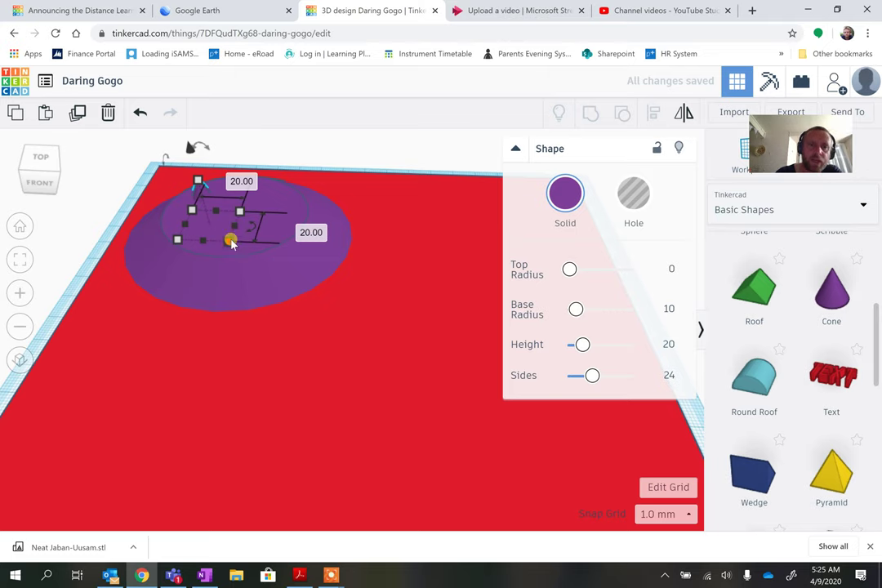
drag(232, 244, 321, 301)
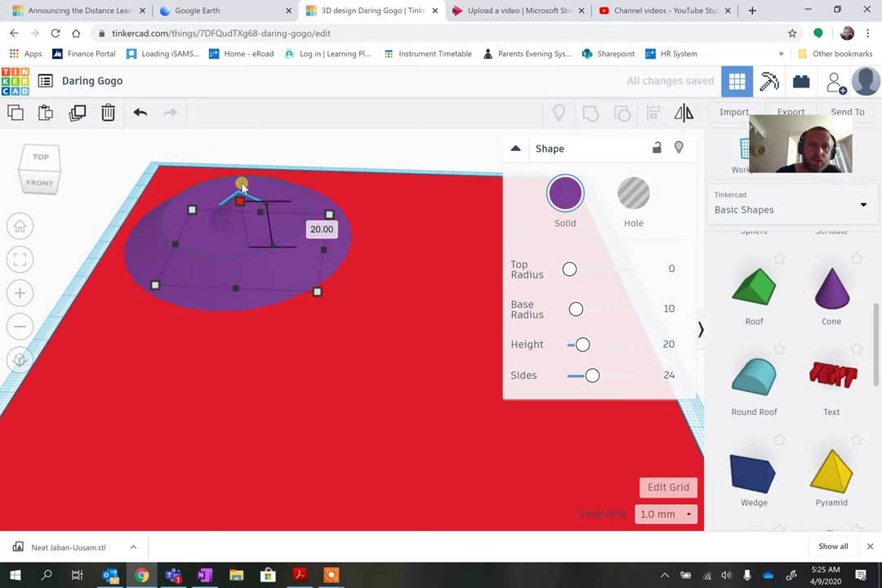
mouse_move(242, 186)
mouse_down()
mouse_move(240, 155)
mouse_move(239, 174)
mouse_up()
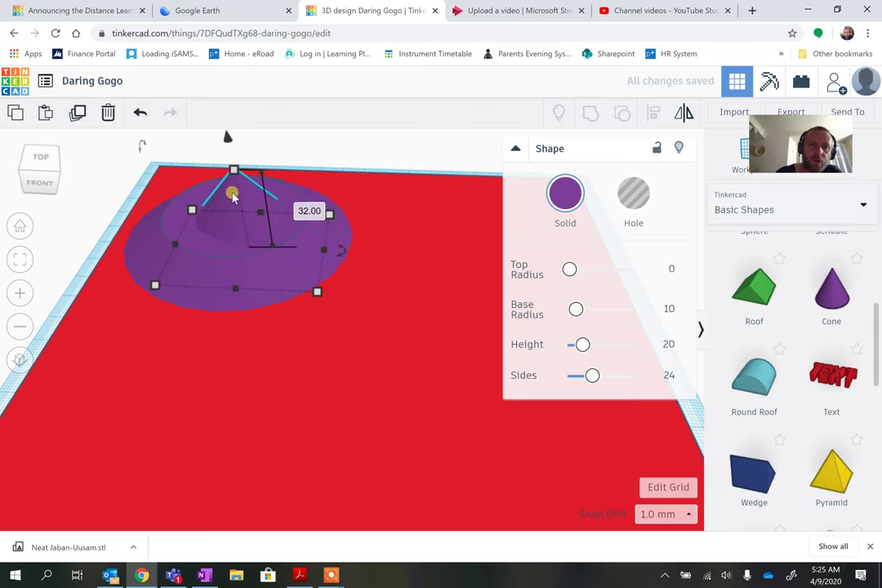
drag(227, 137, 224, 119)
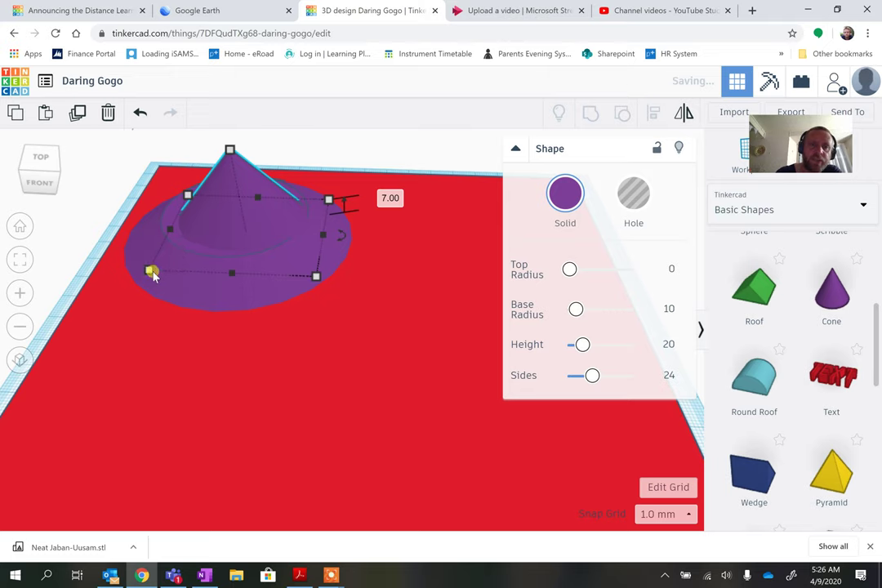
- Widen the cone's base to 50 deep and about 63 across, flattening its tip to 4.37
drag(152, 275, 134, 262)
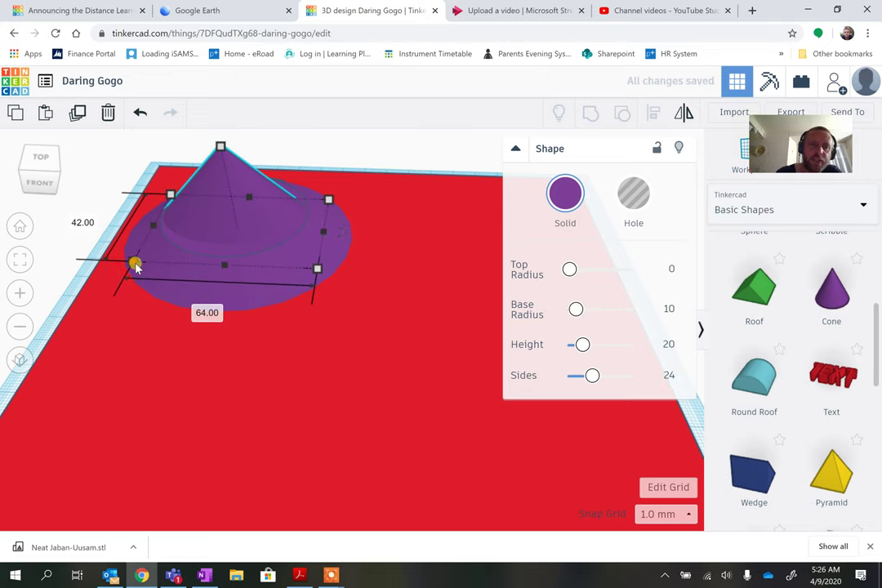
drag(224, 273, 219, 287)
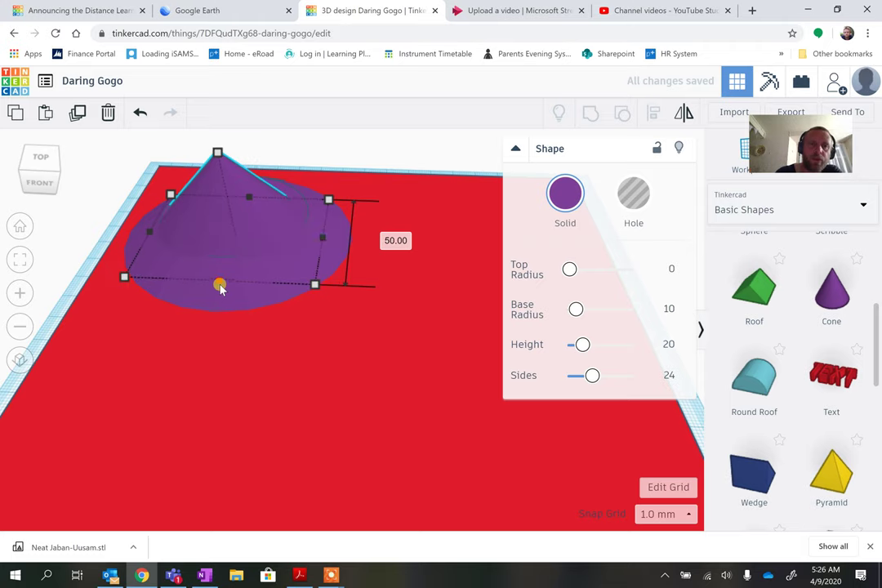
right_drag(303, 365, 427, 299)
key(f)
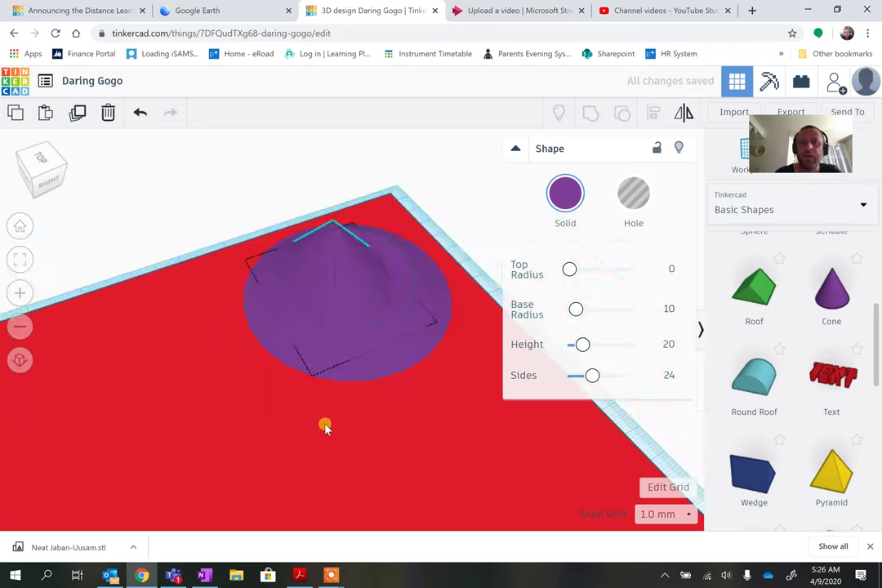
drag(370, 292, 389, 282)
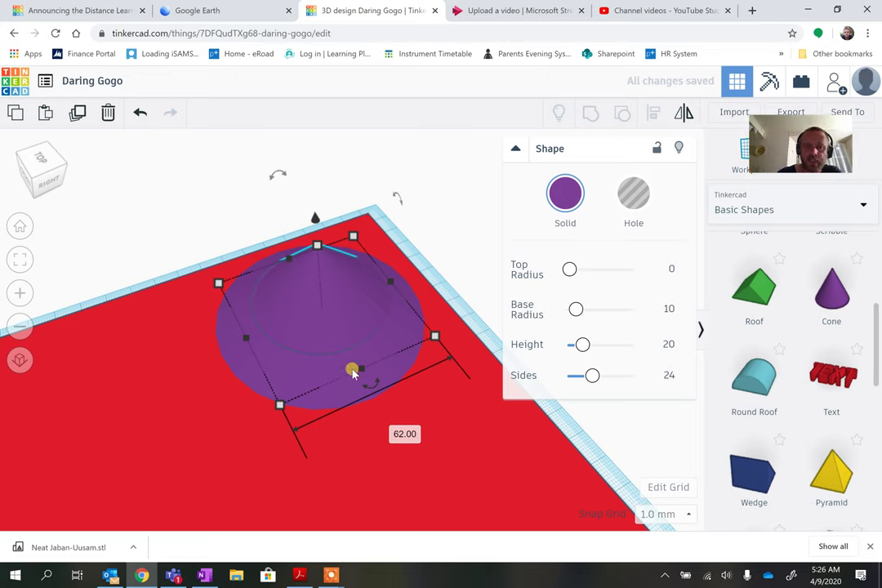
right_drag(353, 476, 477, 396)
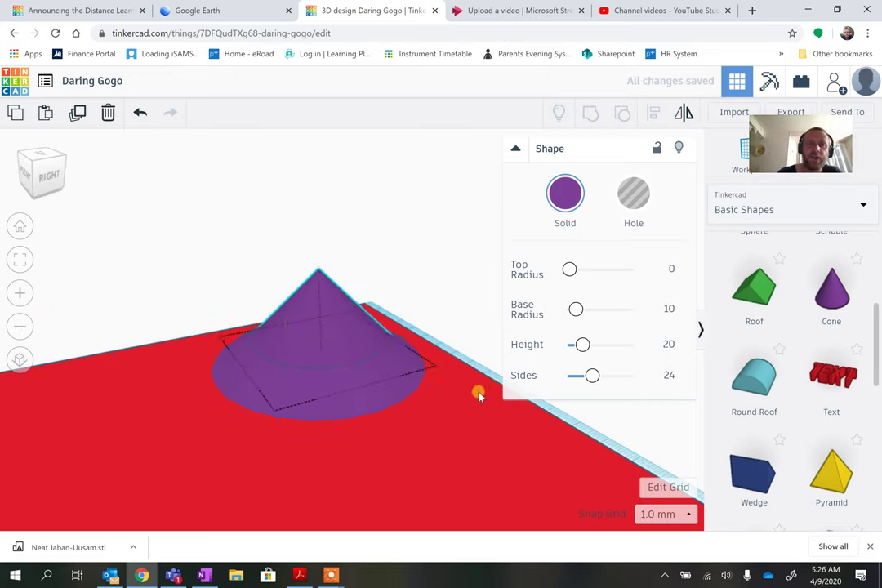
drag(571, 278, 573, 275)
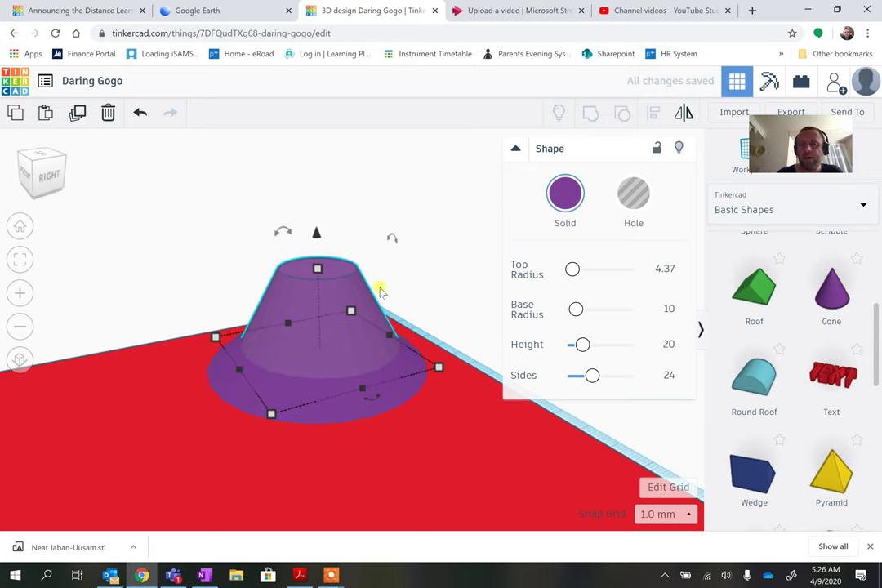
- Lower the purple cone to 13 tall and widen its flat top to radius 6.31
click(399, 450)
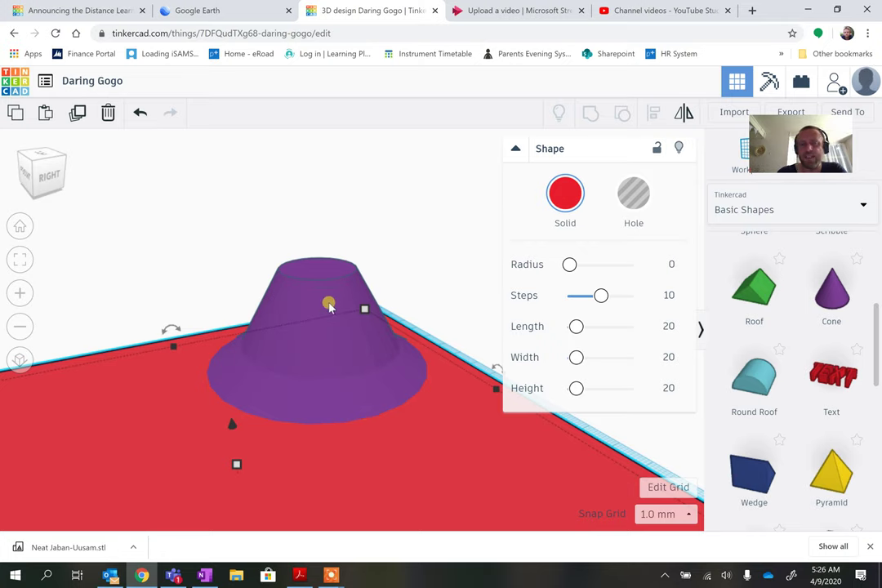
click(323, 261)
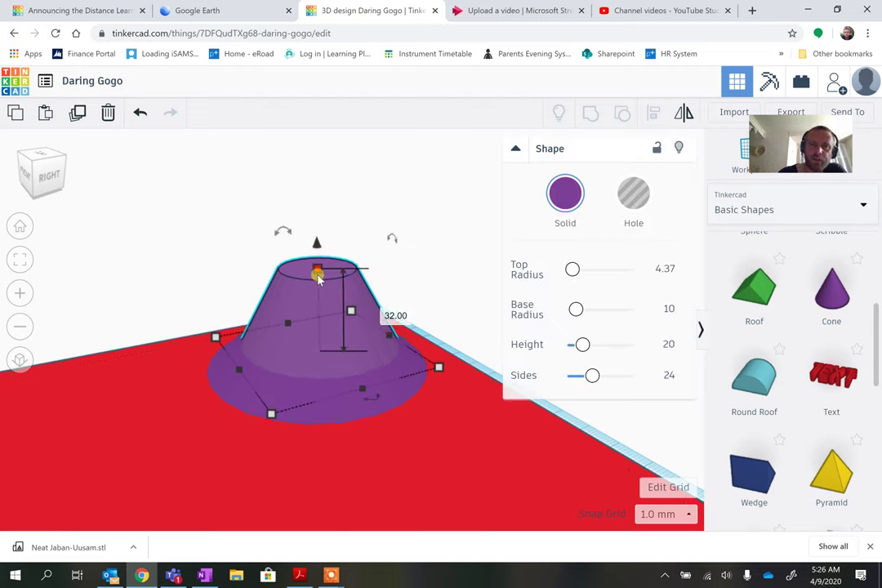
drag(319, 277, 315, 308)
drag(316, 309, 319, 305)
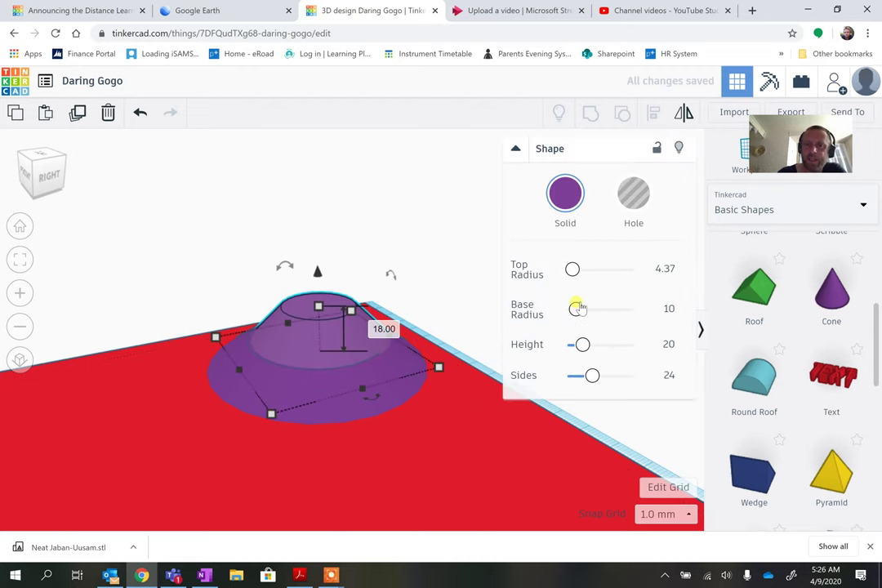
click(574, 272)
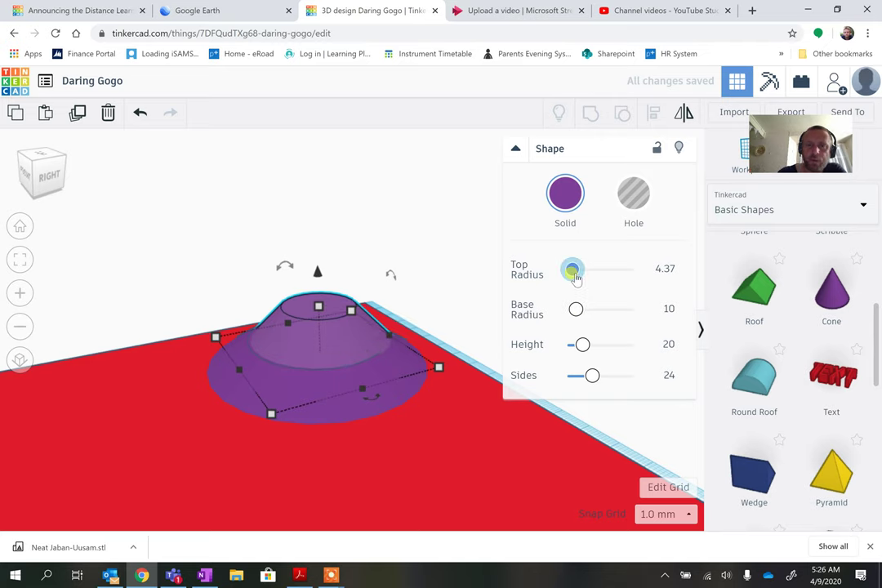
drag(576, 277, 574, 278)
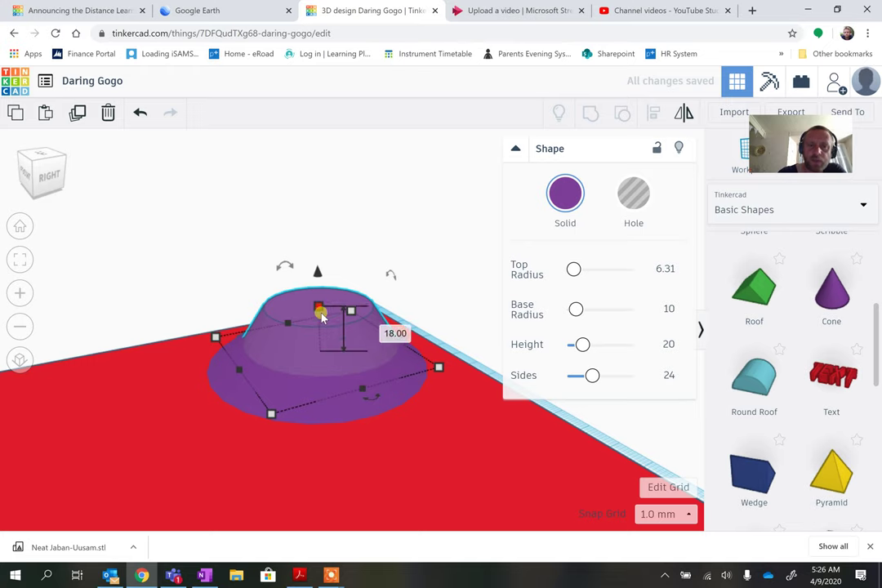
drag(320, 309, 324, 323)
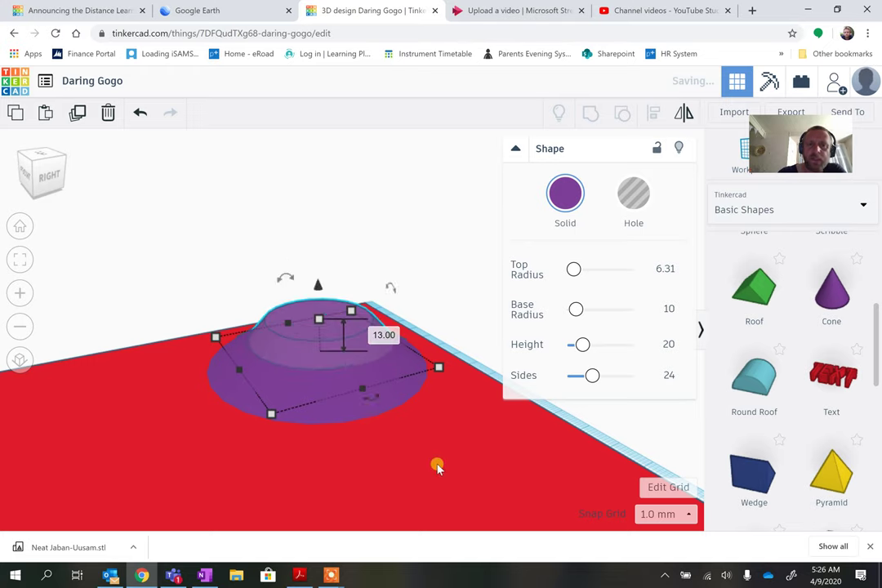
click(394, 419)
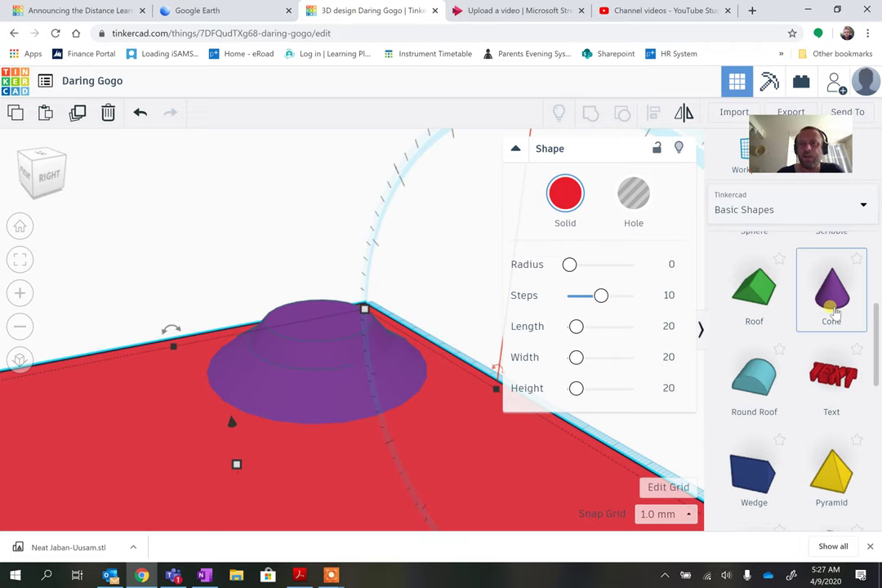
- Add a new cone beside the volcano and rotate it 180° upside down
click(514, 372)
drag(275, 399, 165, 386)
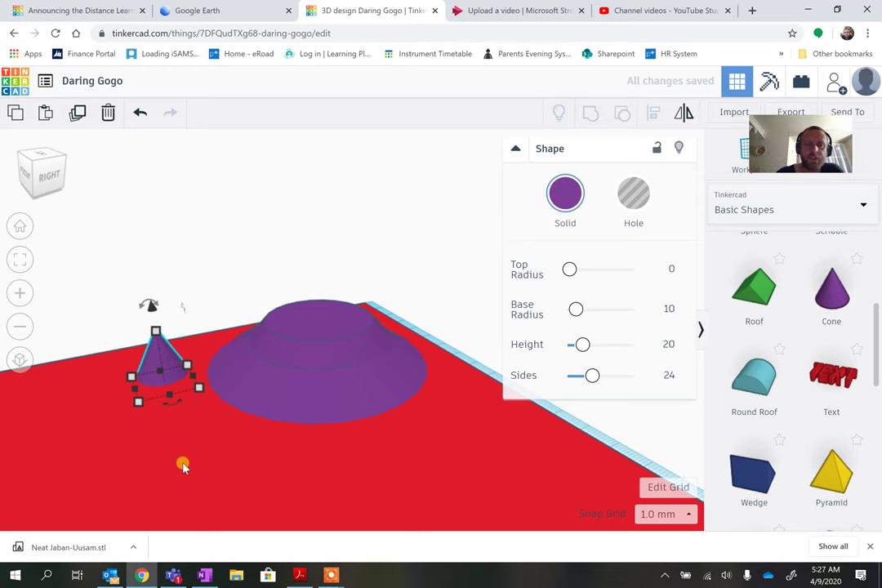
right_drag(183, 465, 271, 467)
mouse_move(211, 347)
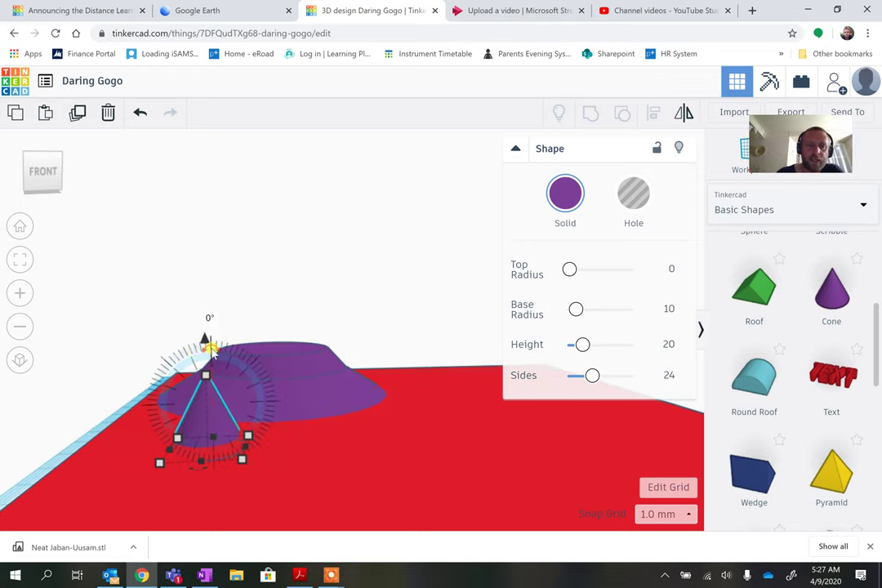
drag(209, 346, 207, 449)
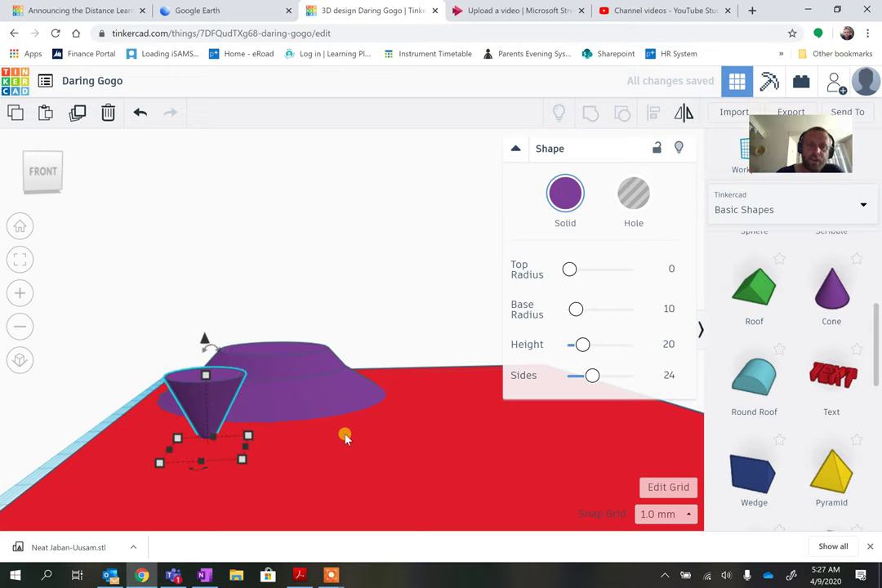
- Move the inverted cone onto the volcano's centre and enlarge it
right_drag(346, 429, 311, 509)
click(210, 469)
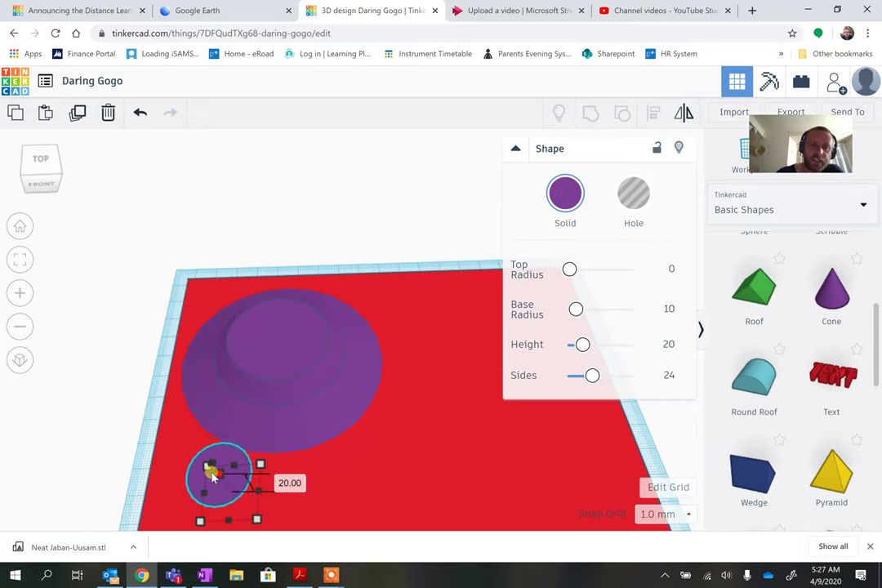
drag(227, 496, 260, 307)
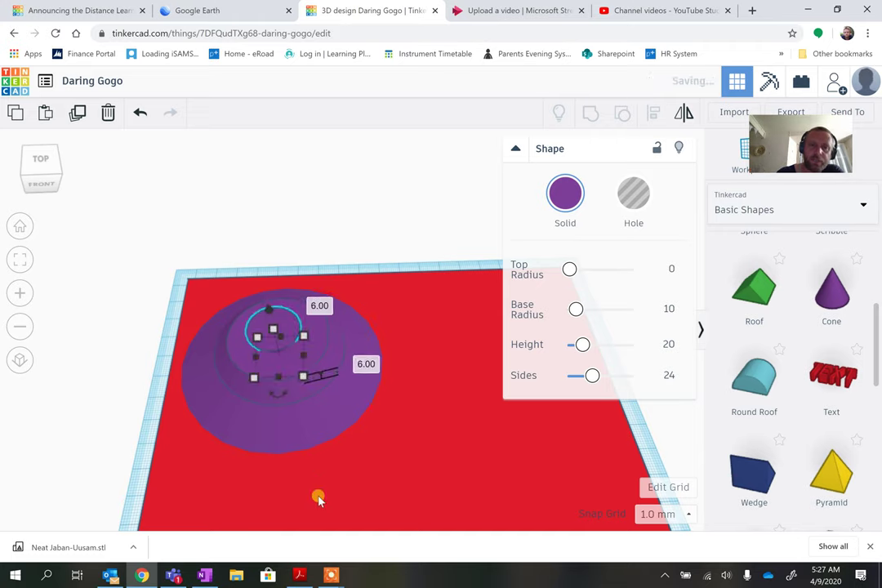
right_drag(315, 496, 333, 403)
- Colour the inverted cone green and widen it to about 35 across
click(568, 200)
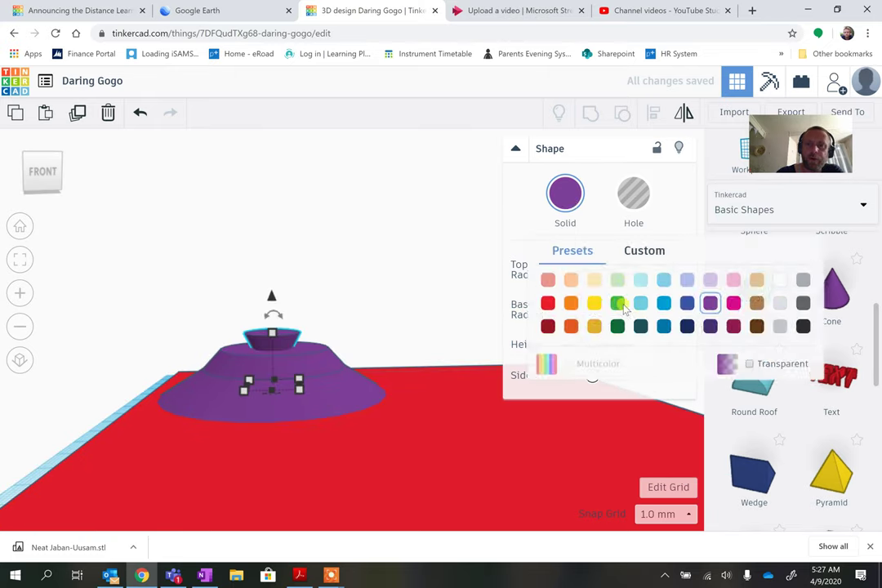
click(624, 307)
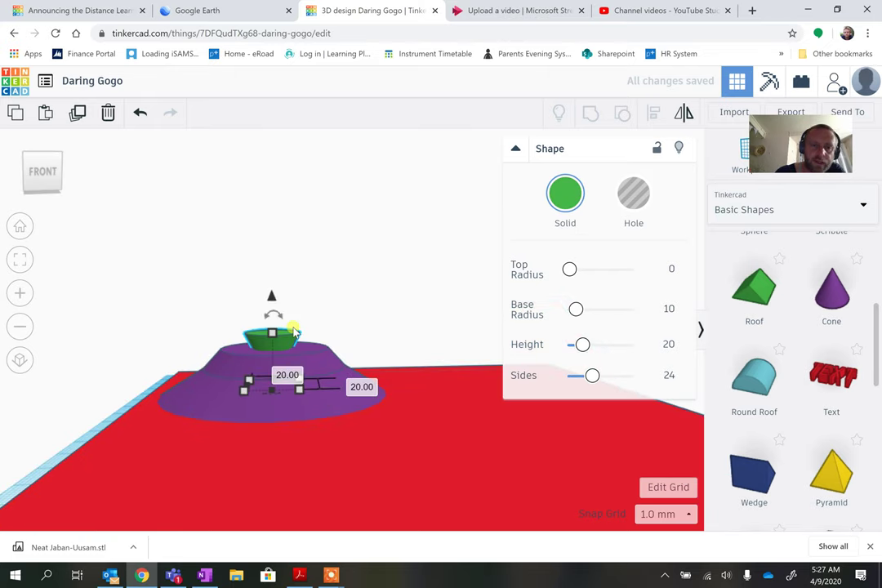
right_drag(408, 440, 408, 359)
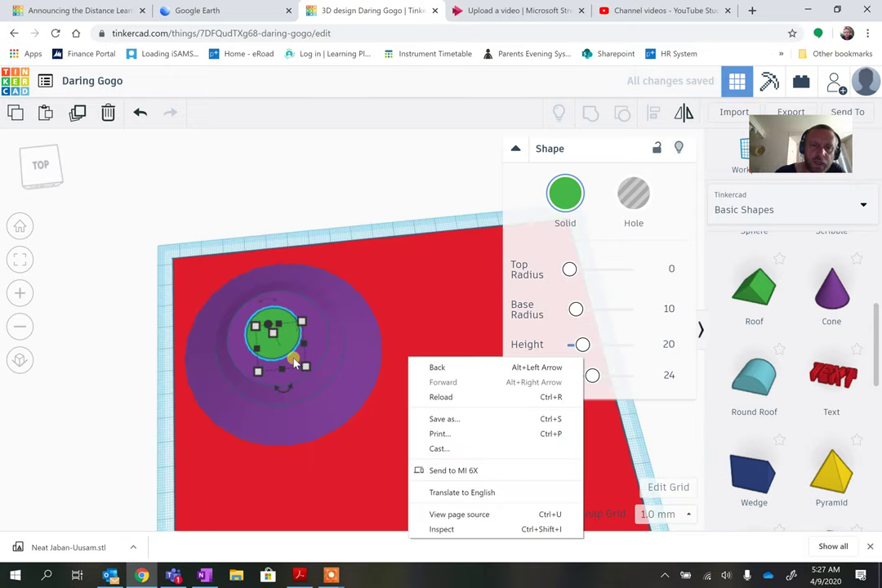
click(308, 374)
drag(308, 374, 325, 378)
drag(254, 321, 235, 305)
- Enlarge the green cone to about 40 across and sink it into the volcano top
right_drag(301, 437, 339, 355)
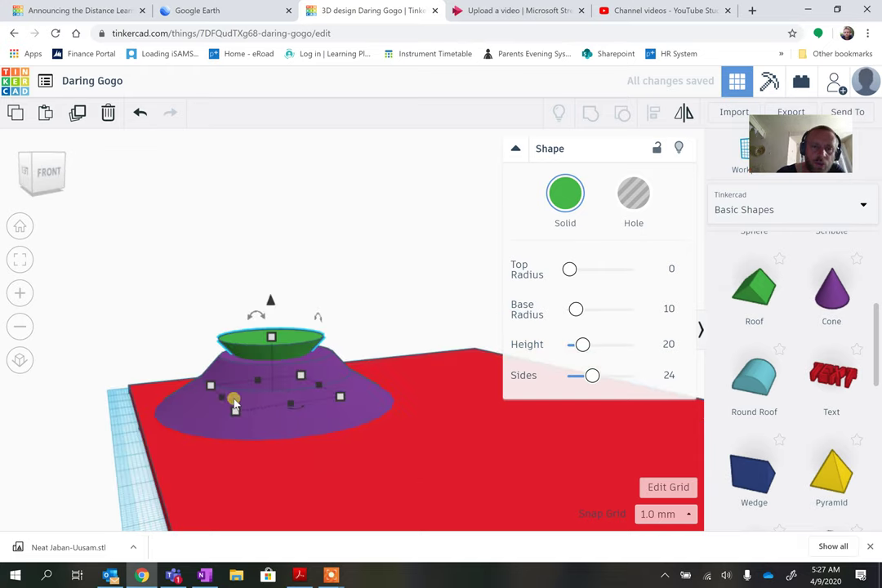
right_drag(406, 448, 192, 388)
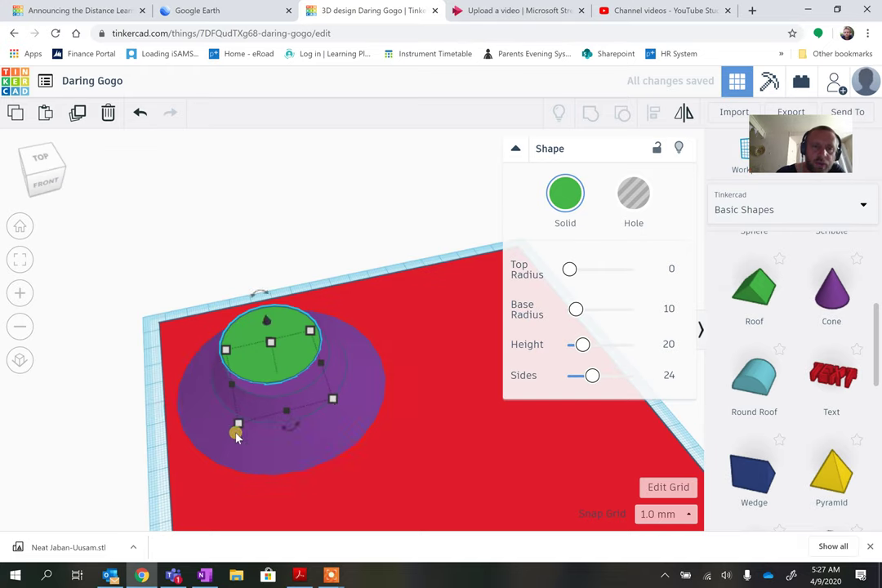
mouse_move(236, 437)
drag(236, 437, 231, 438)
right_drag(326, 483, 281, 311)
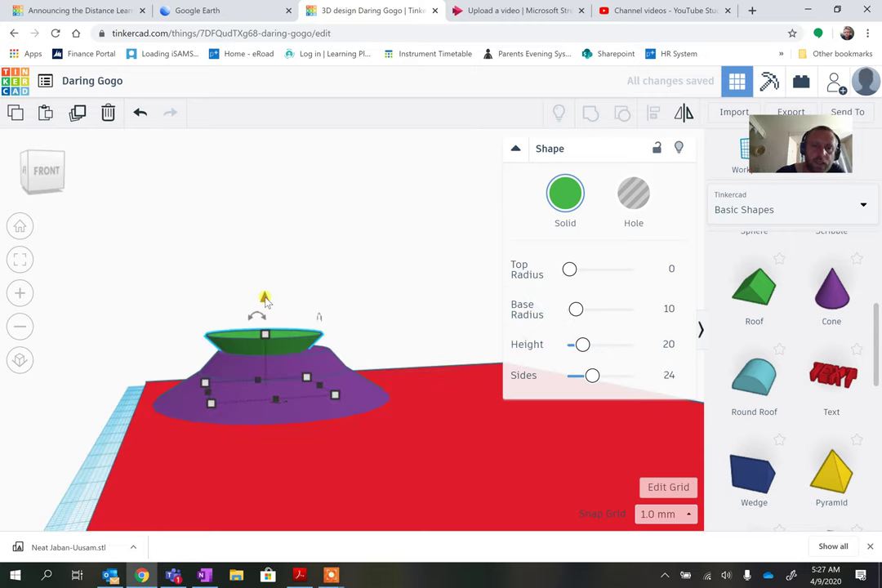
mouse_move(266, 305)
drag(266, 306, 265, 314)
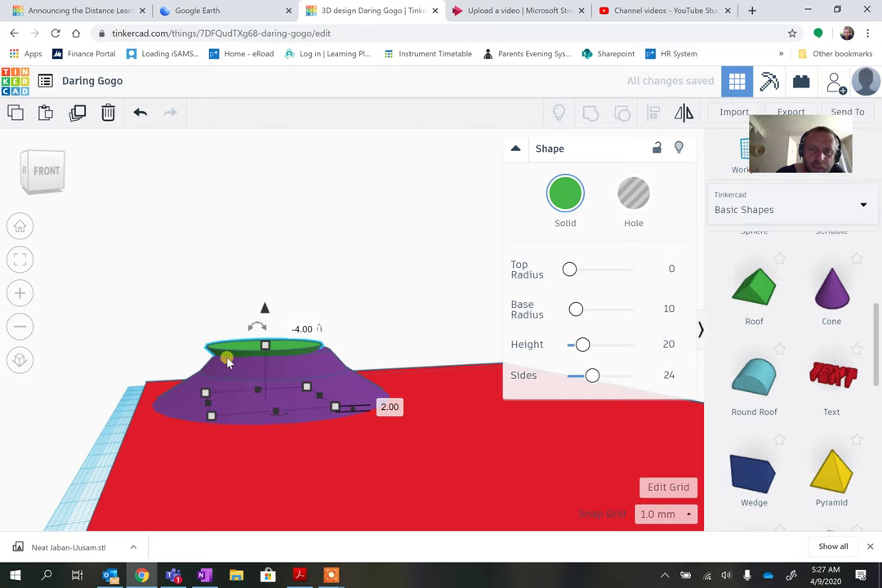
- Turn the green cone into a hole and select all three shapes together
click(643, 204)
right_drag(467, 336, 121, 269)
drag(142, 252, 349, 384)
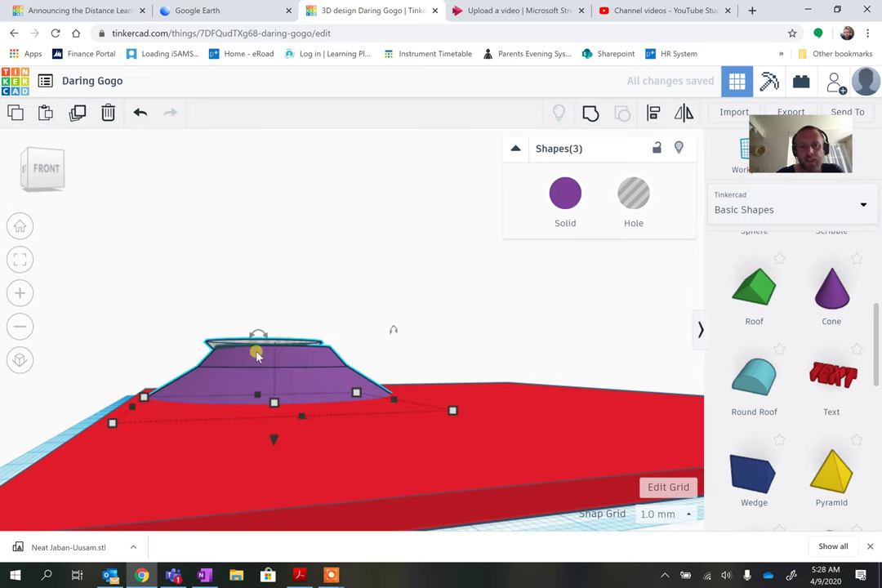
- Group the three shapes to carve the crater, inspect it, and reselect the volcano
click(591, 116)
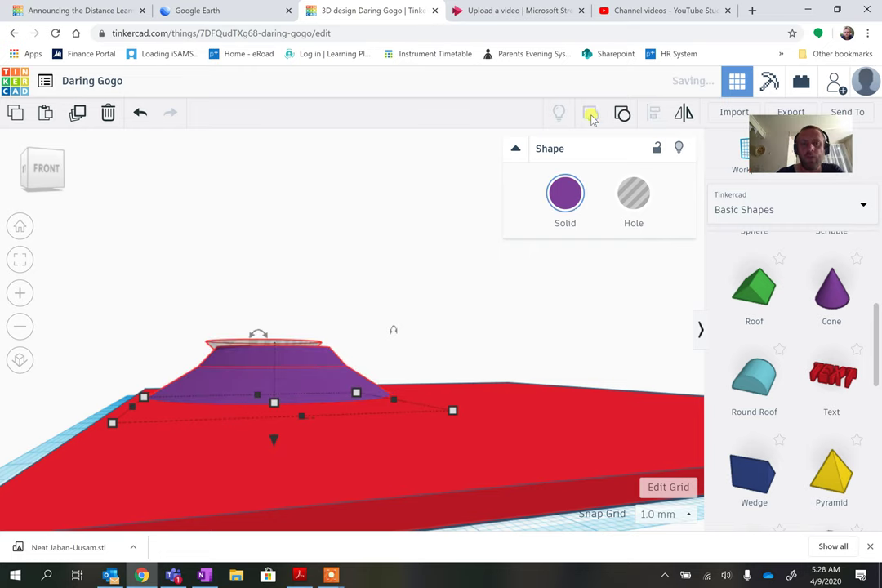
click(341, 302)
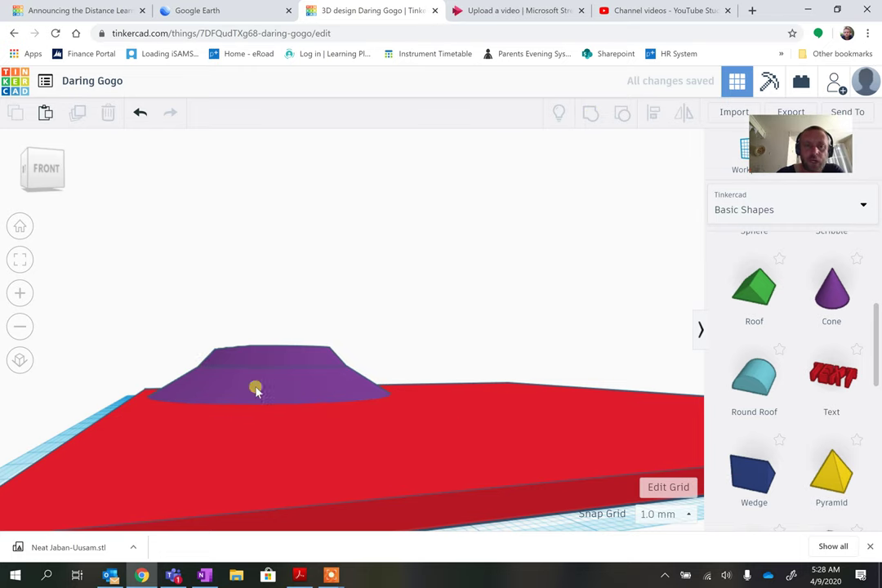
right_drag(209, 430, 335, 399)
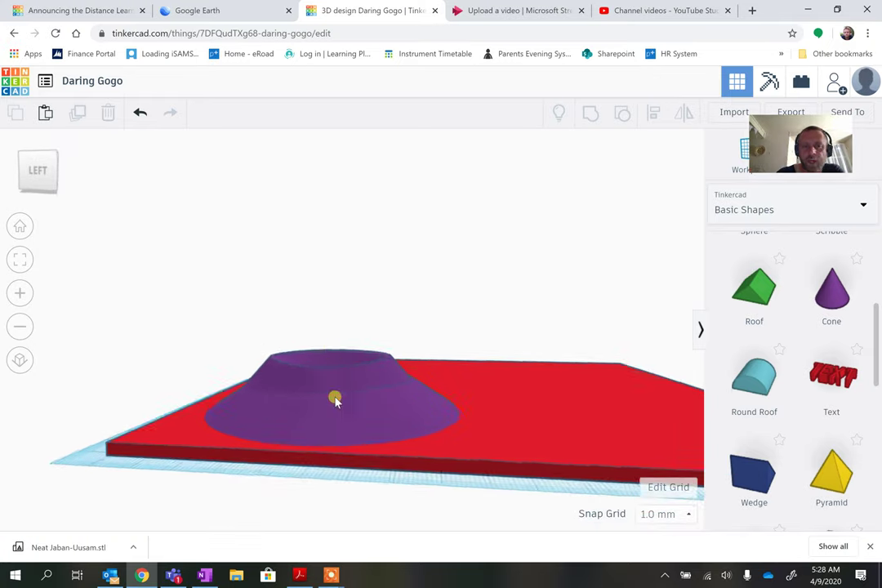
right_drag(393, 479, 234, 357)
click(234, 320)
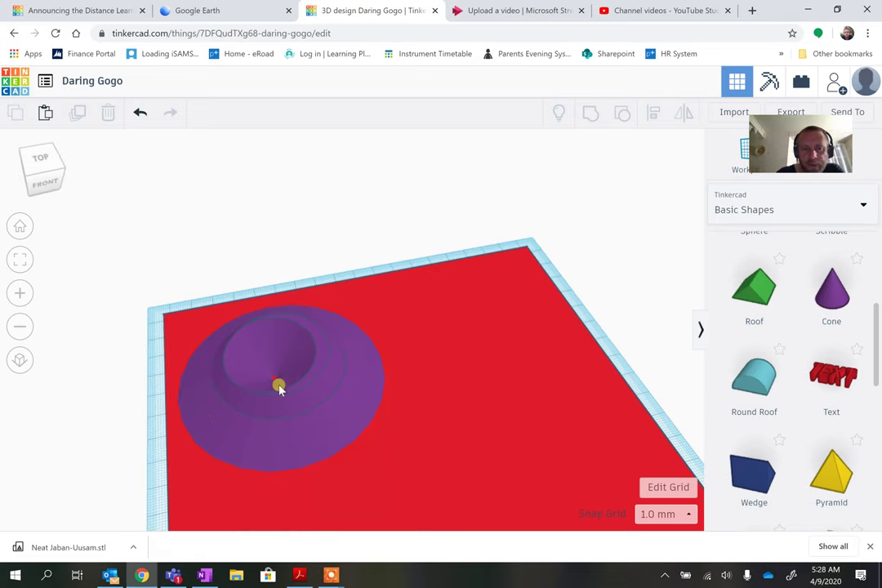
right_drag(148, 463, 250, 411)
click(238, 427)
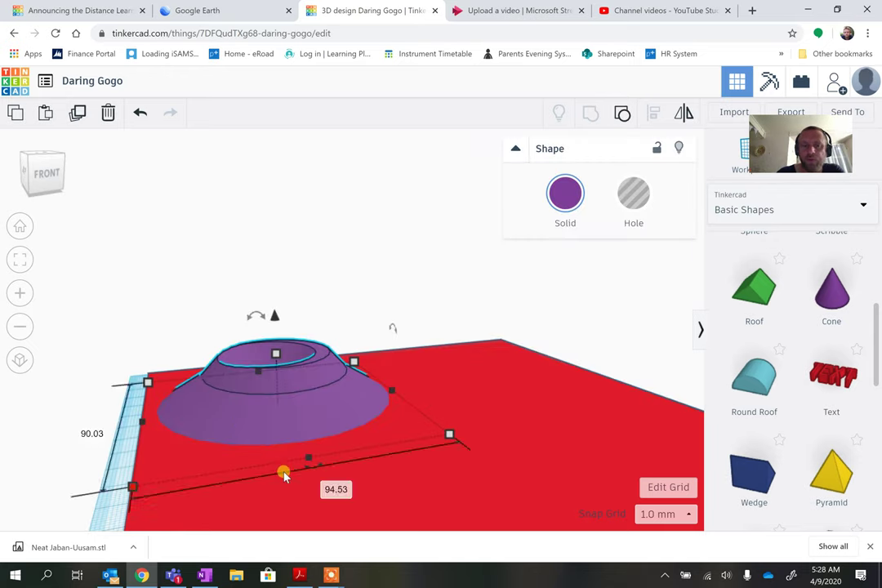
- Spin the purple volcano cone about its vertical axis, then check it from above and the front
drag(321, 466, 374, 463)
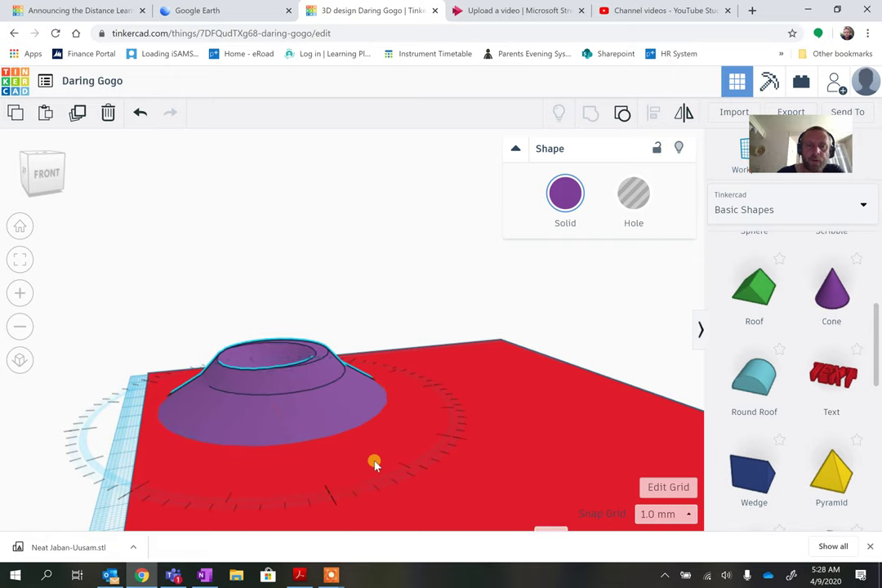
drag(390, 422, 451, 354)
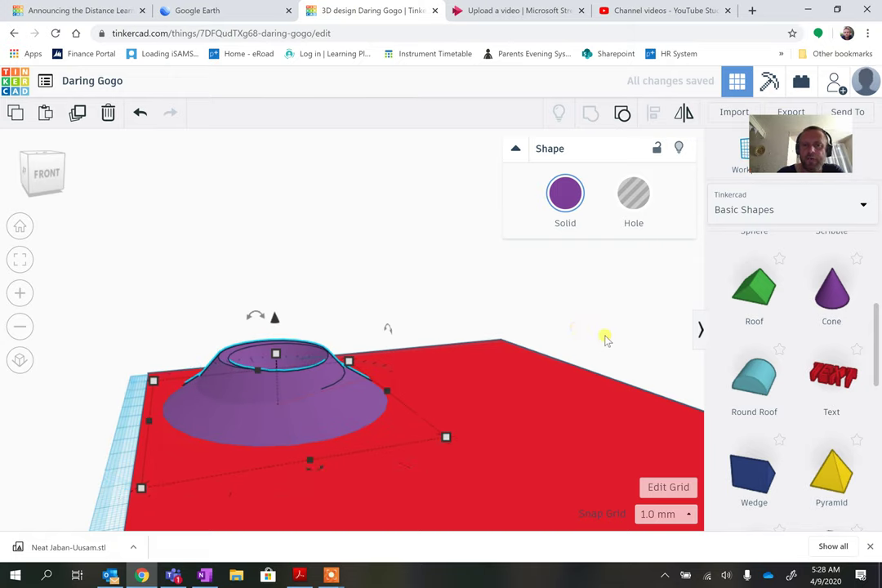
right_drag(604, 339, 549, 345)
click(262, 349)
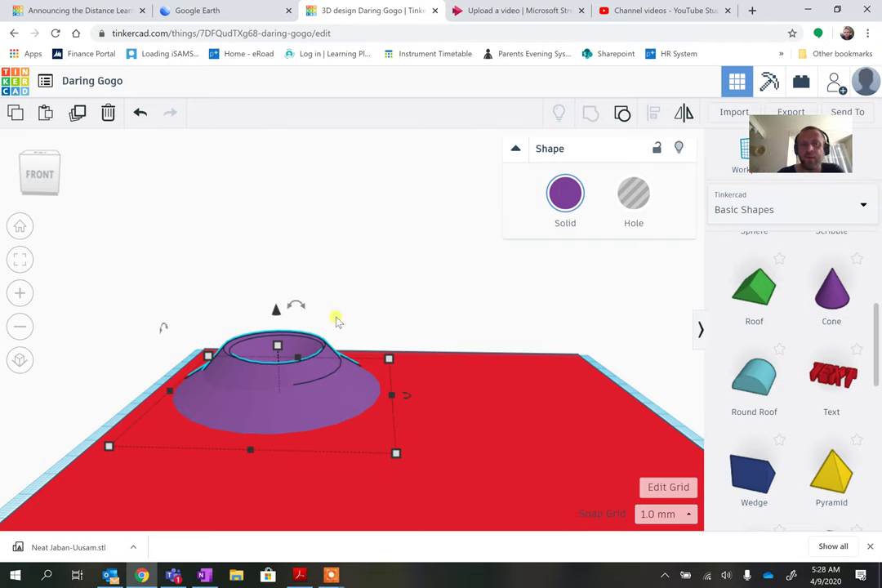
right_drag(648, 376, 633, 430)
click(274, 346)
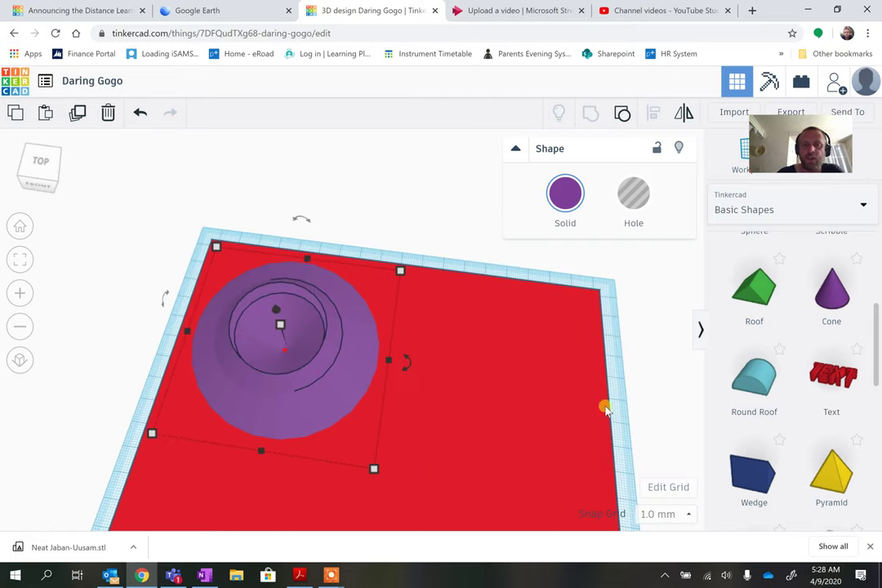
right_drag(642, 402, 280, 418)
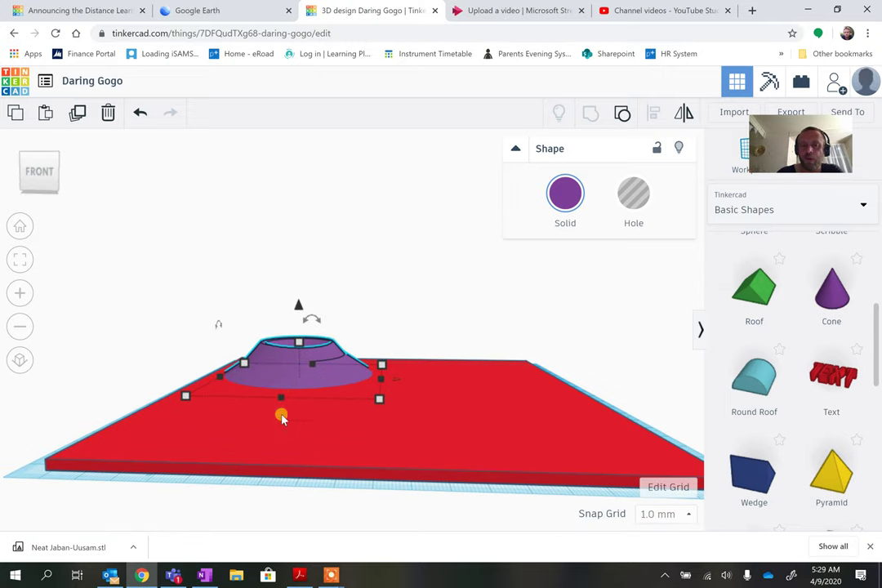
- In Google Earth, zoom on Longonot's crater, then pan to the Naivasha shore and Crescent Island
click(182, 12)
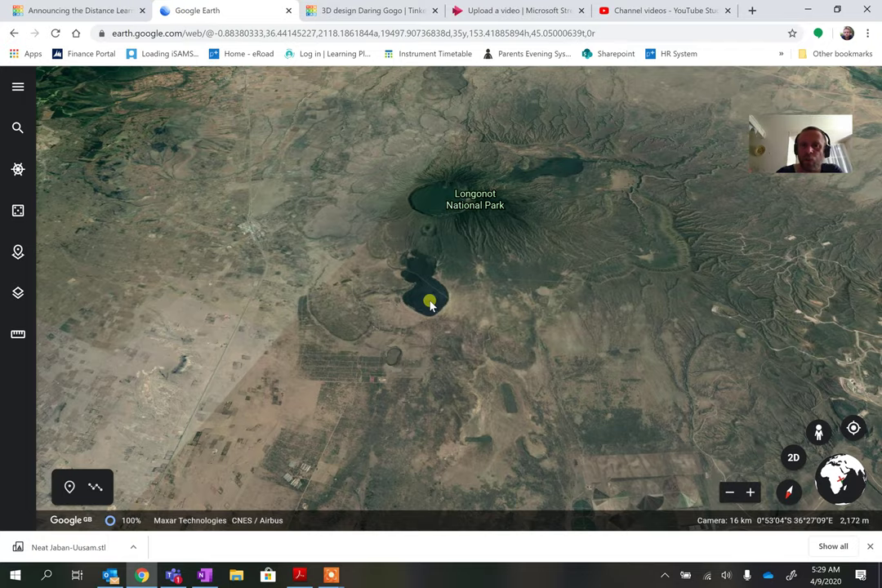
scroll(426, 296, up, 3)
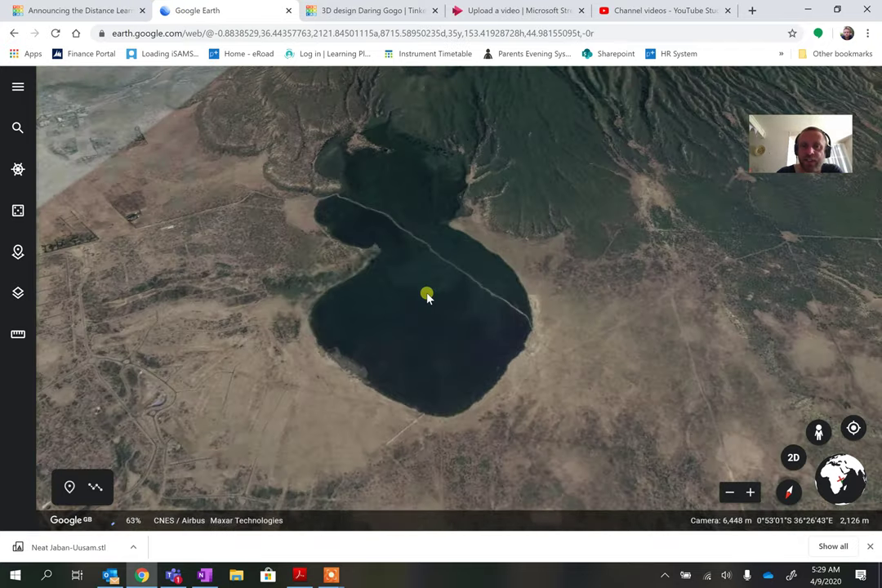
scroll(426, 297, down, 3)
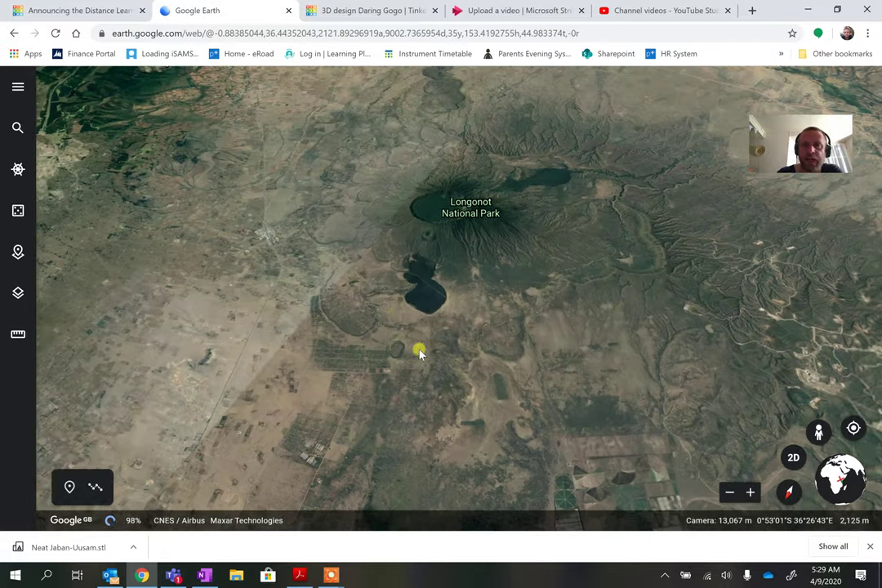
drag(404, 318, 412, 188)
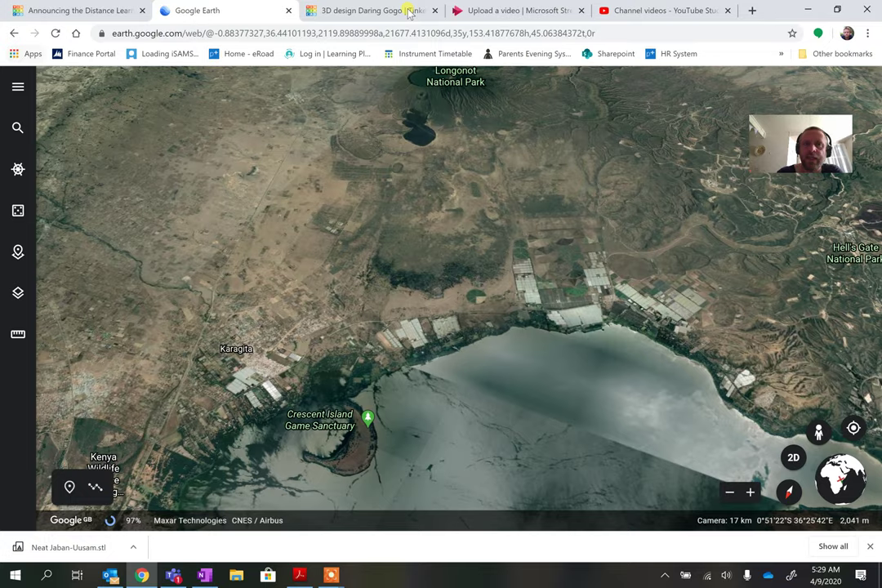
click(361, 13)
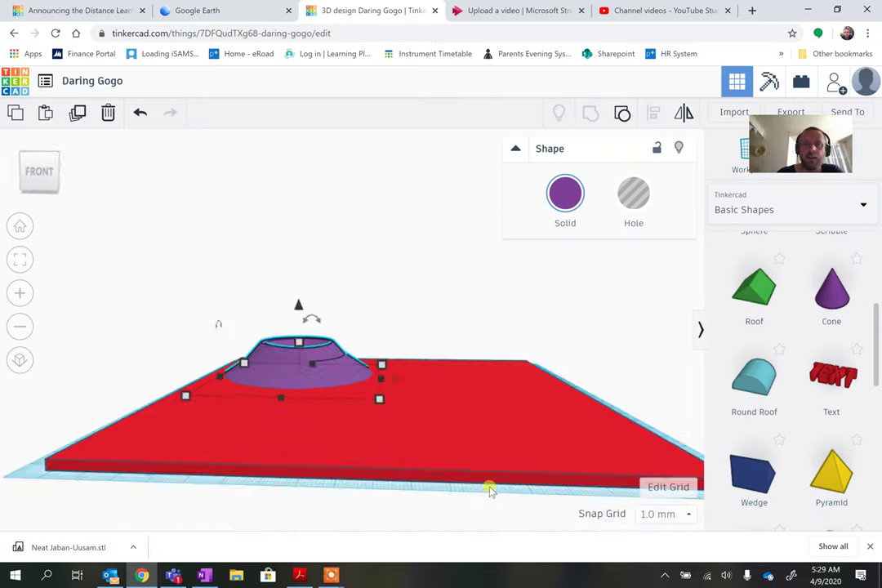
- Place an orange Cylinder from Basic Shapes at the edge of the red base plate
right_drag(490, 488, 472, 528)
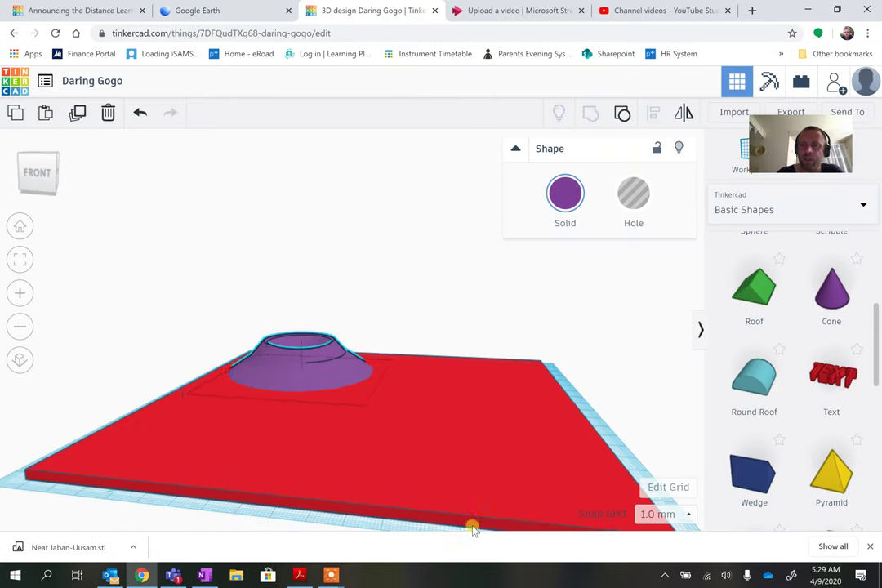
scroll(798, 427, down, 5)
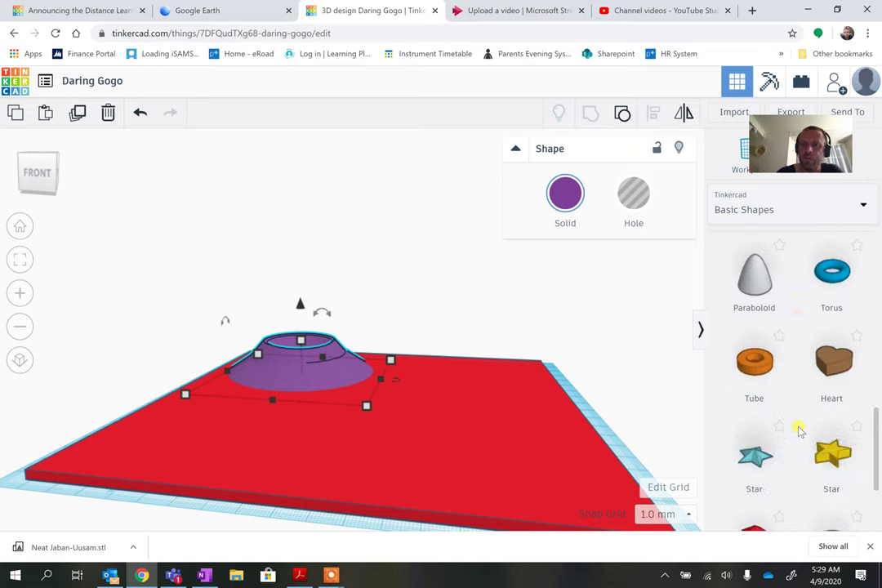
scroll(797, 429, up, 1)
scroll(799, 431, up, 3)
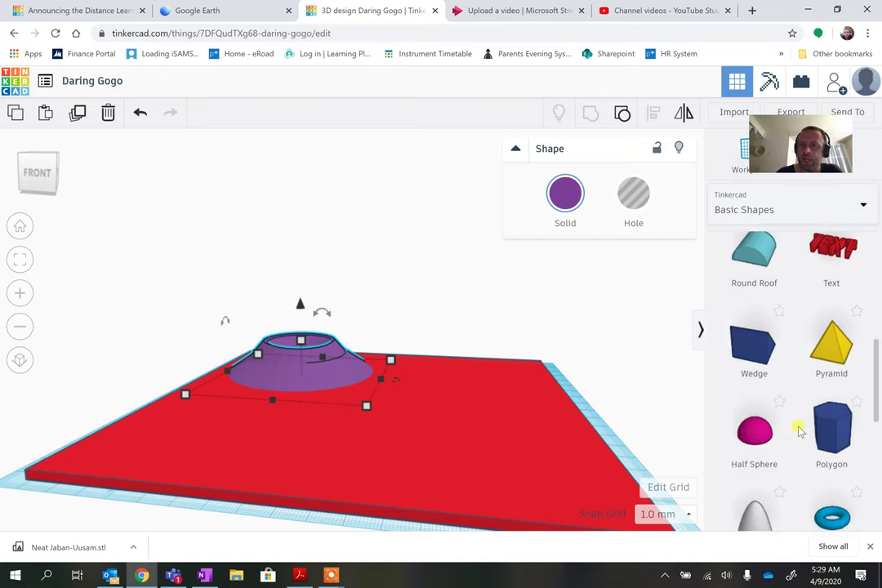
scroll(799, 430, down, 1)
scroll(799, 430, up, 3)
scroll(800, 430, down, 7)
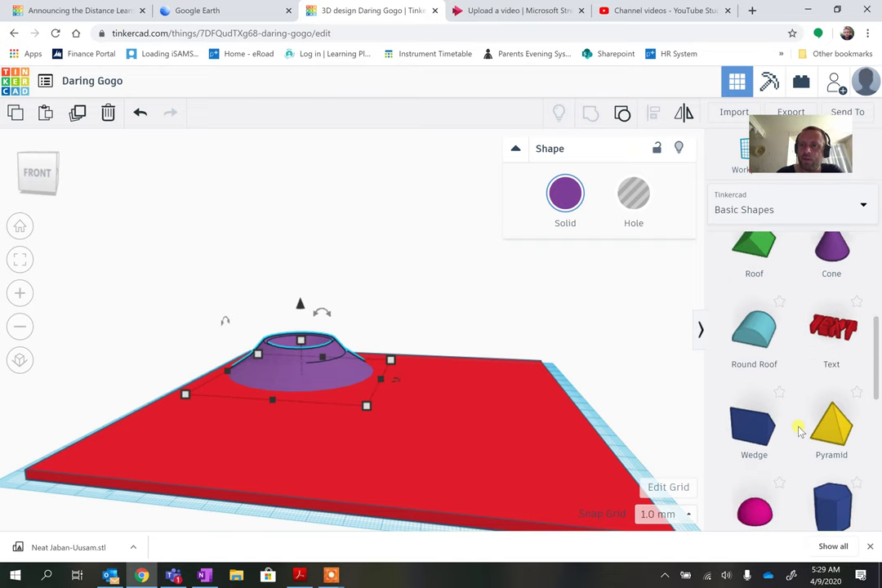
scroll(799, 431, down, 1)
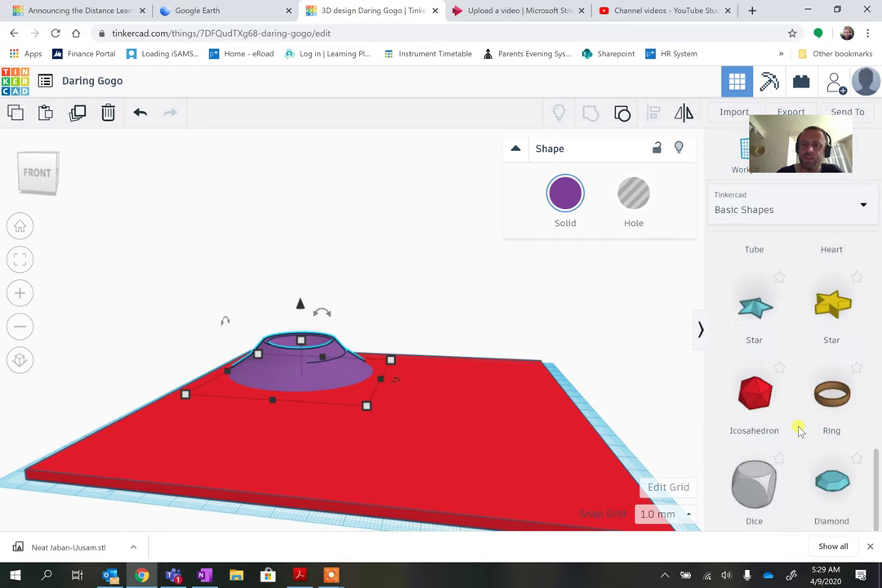
scroll(799, 430, up, 5)
scroll(799, 431, up, 5)
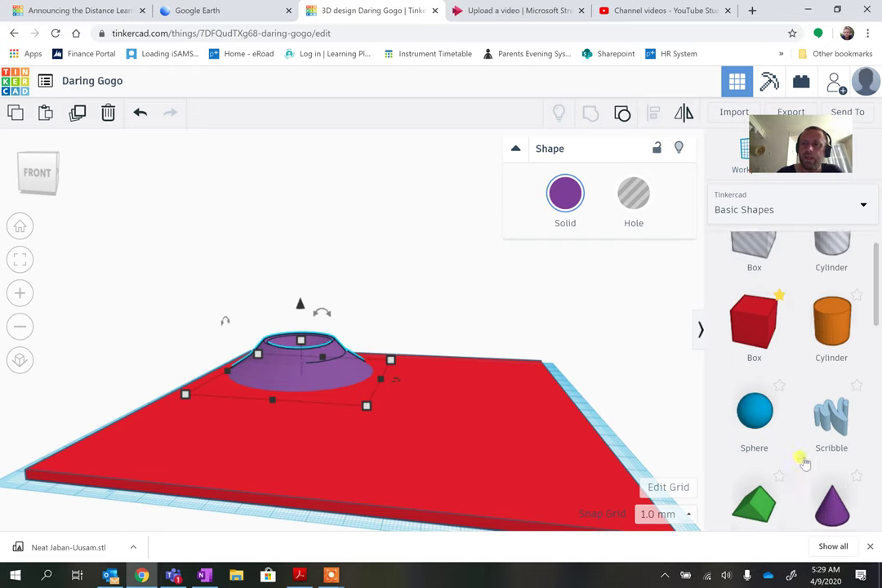
drag(830, 375, 693, 560)
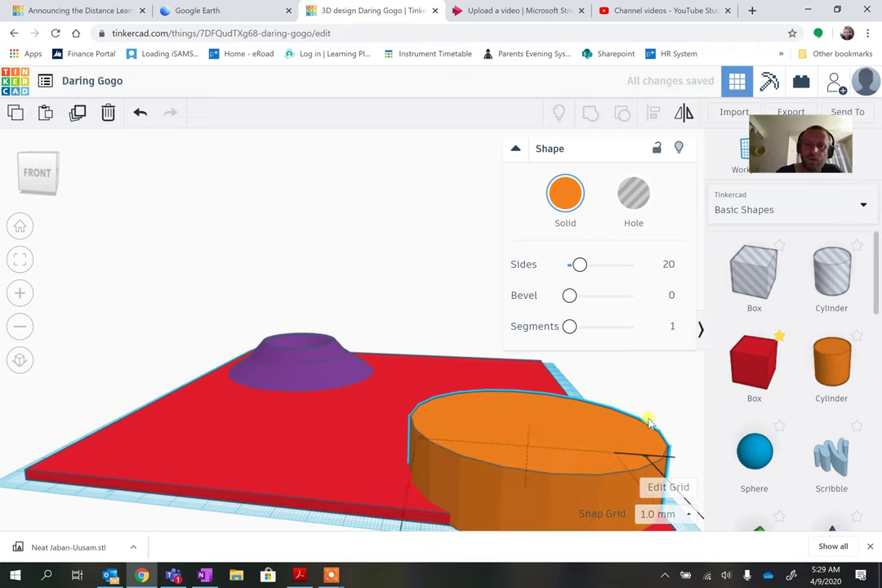
right_drag(646, 417, 498, 465)
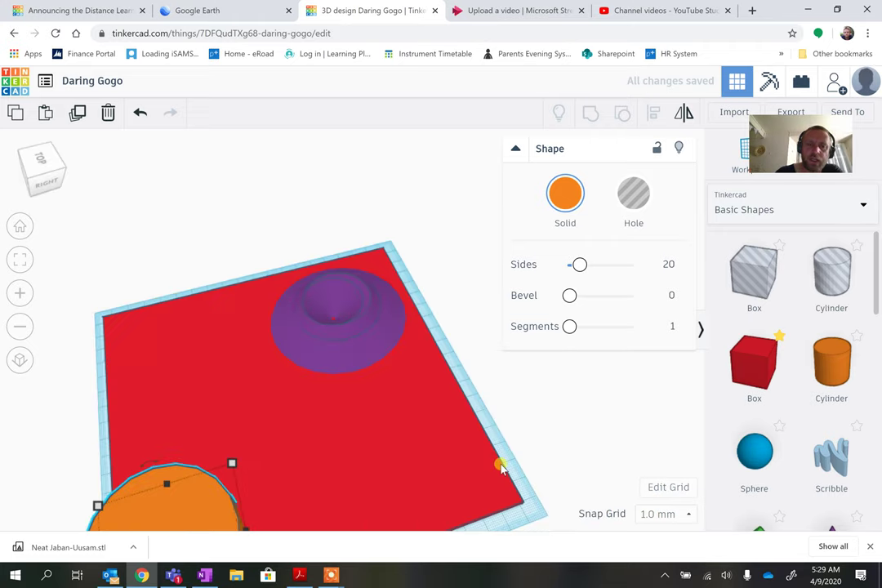
- Zoom Google Earth in on Crescent Island Game Sanctuary in Lake Naivasha
click(204, 11)
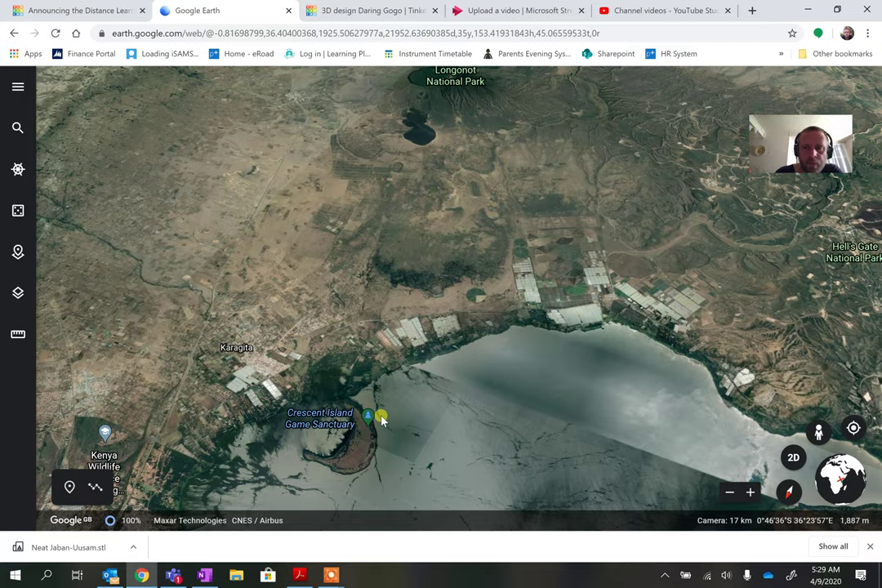
scroll(381, 419, down, 3)
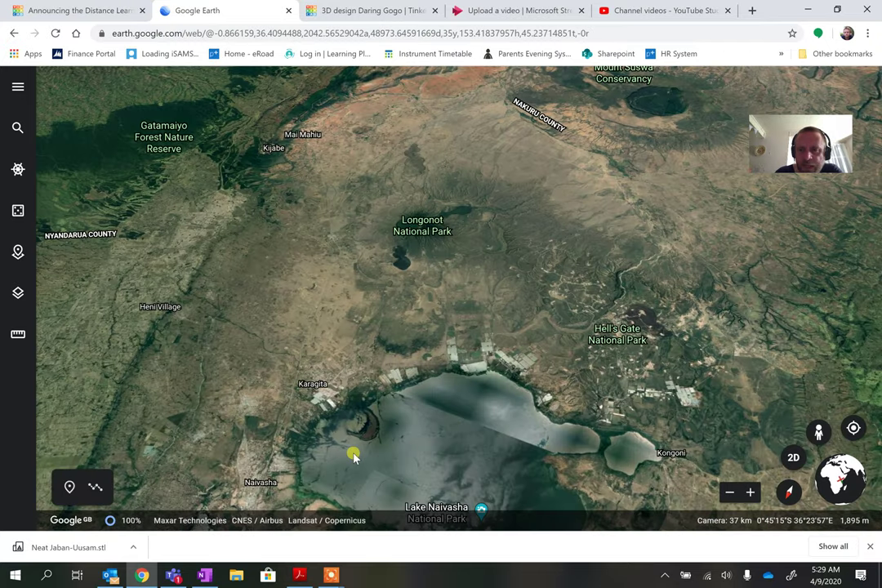
scroll(365, 440, up, 5)
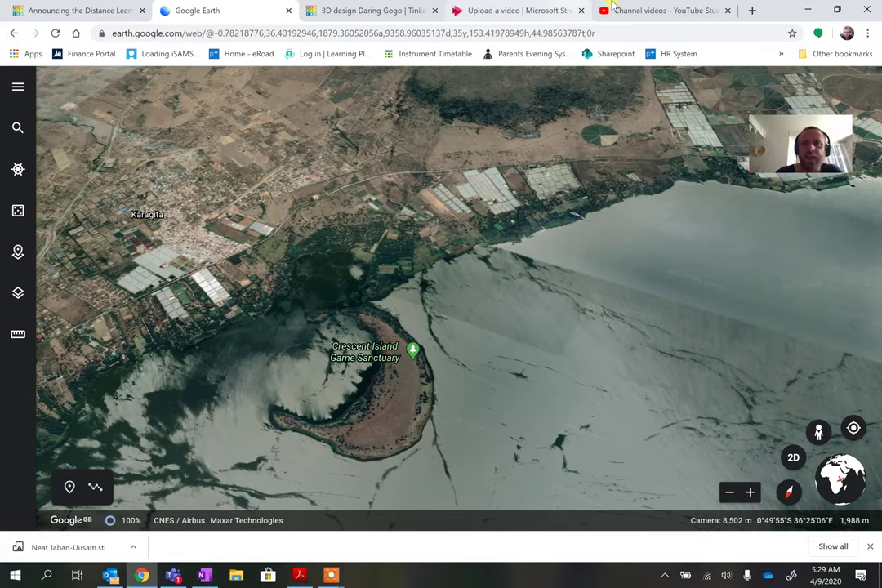
click(341, 12)
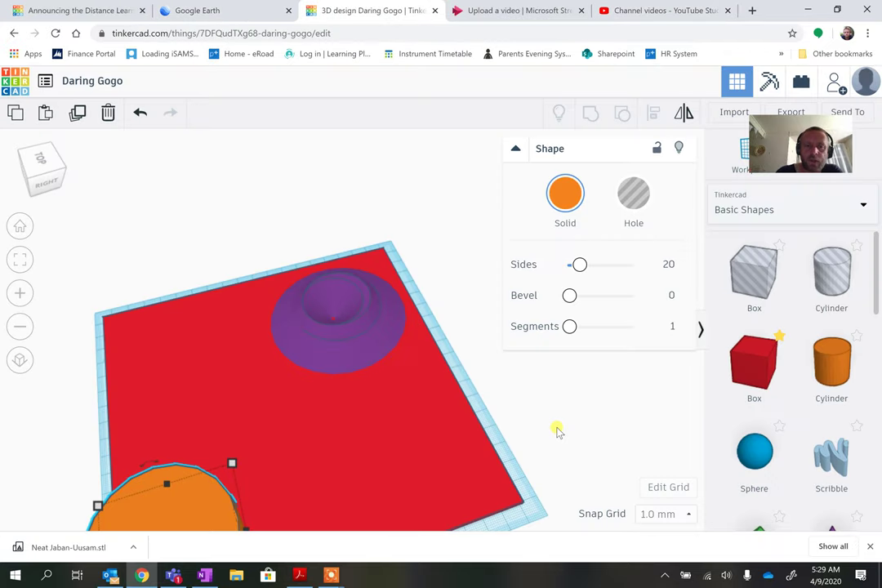
- Position the cylinder on the red base plate corner opposite the purple volcano
scroll(556, 430, down, 4)
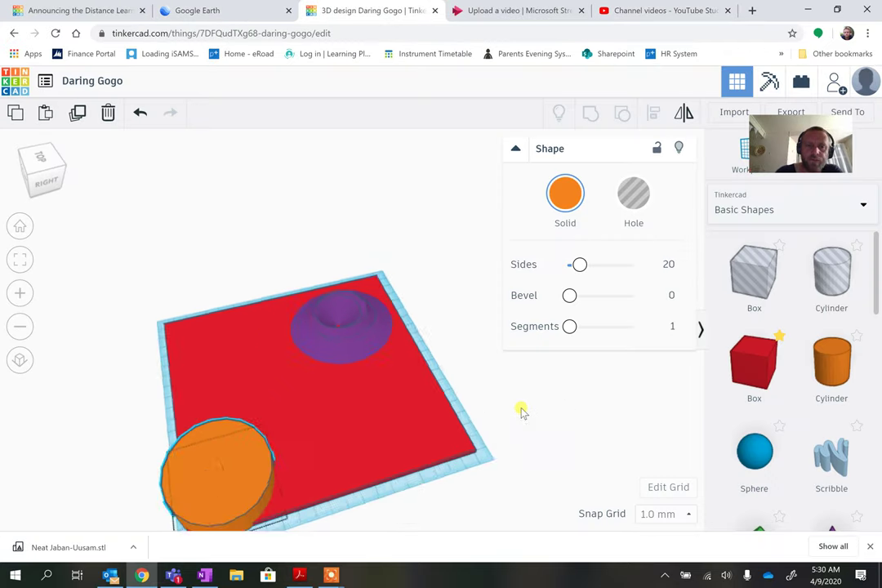
scroll(527, 392, down, 2)
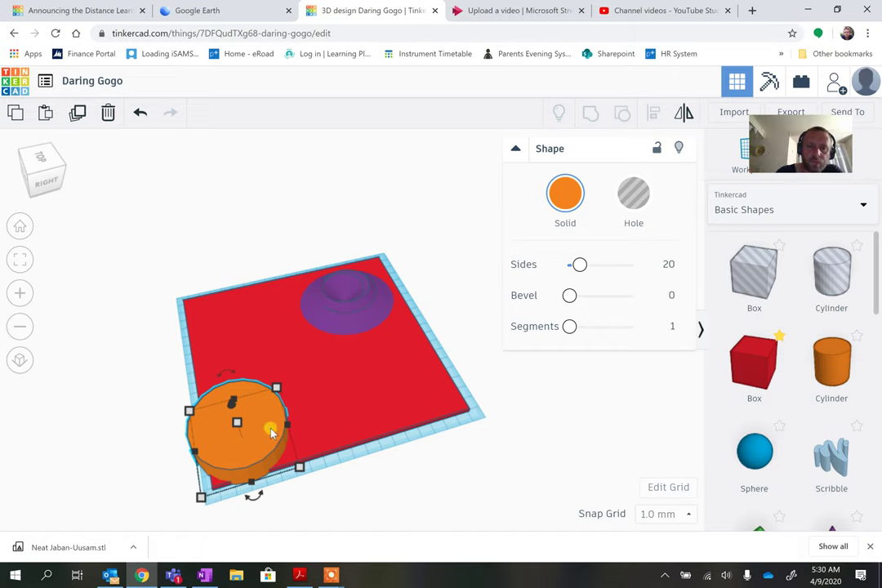
drag(233, 411, 232, 409)
right_drag(323, 498, 331, 460)
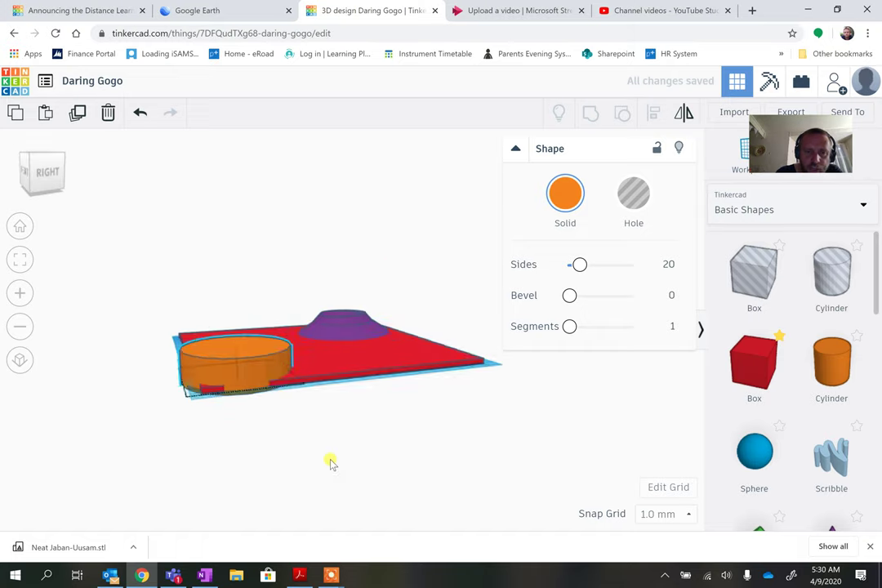
mouse_move(237, 308)
drag(237, 307, 236, 301)
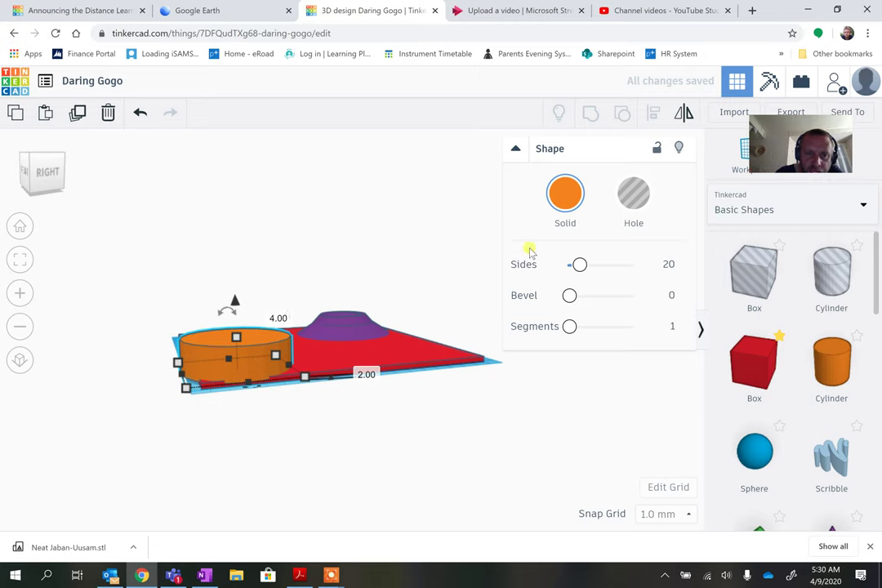
- Make the cylinder a hole and group it with the base plate to cut a circular recess
click(634, 200)
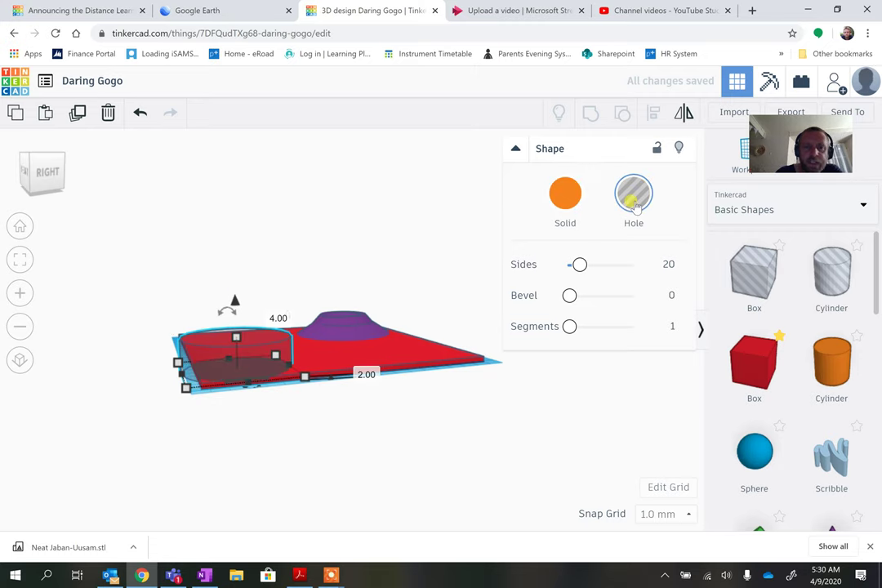
click(145, 294)
drag(142, 267, 292, 432)
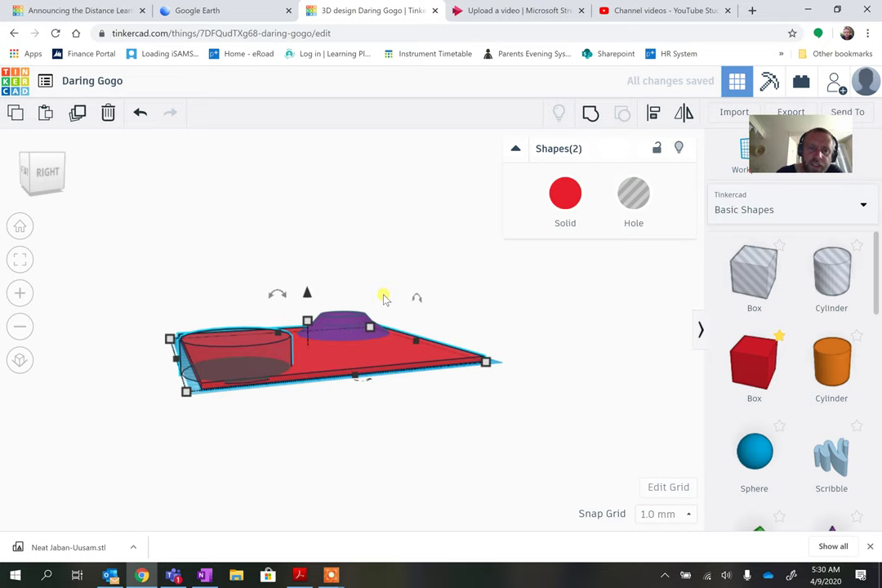
click(590, 113)
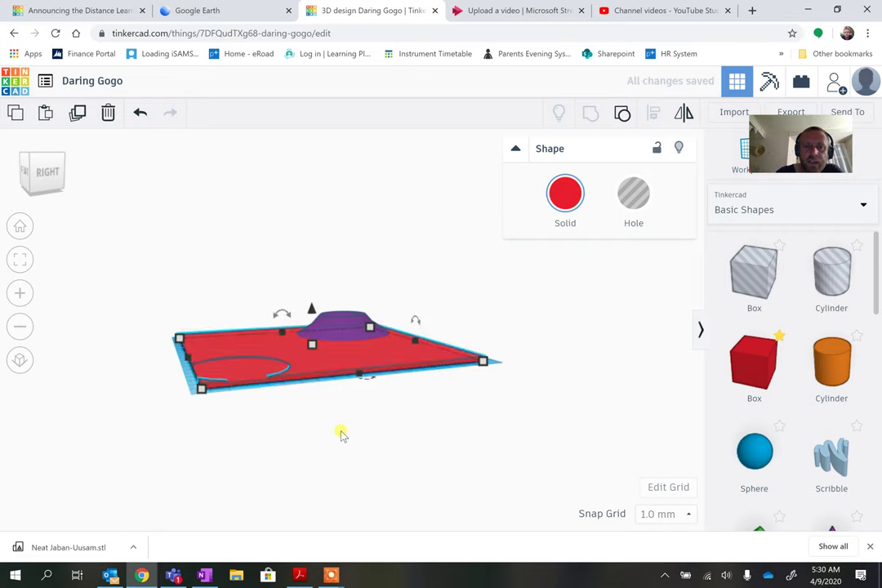
right_drag(341, 434, 382, 523)
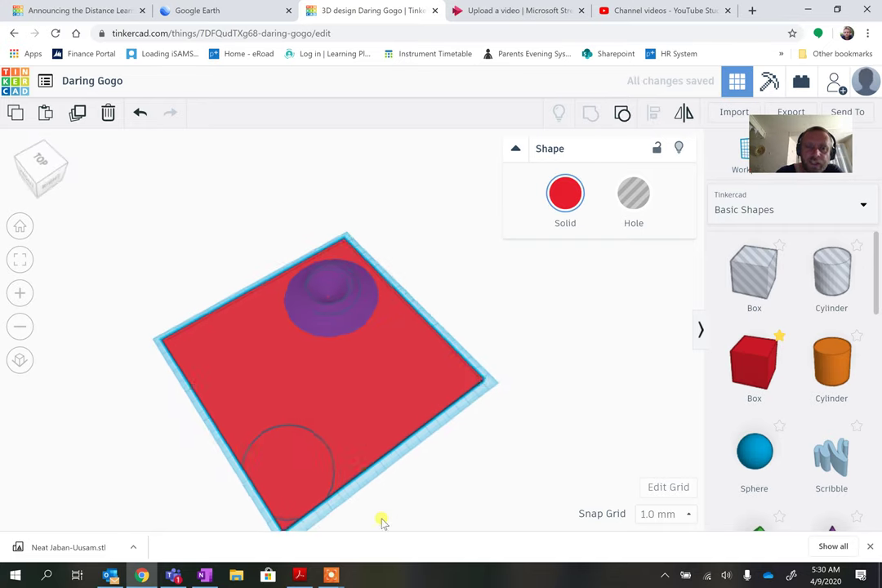
click(317, 467)
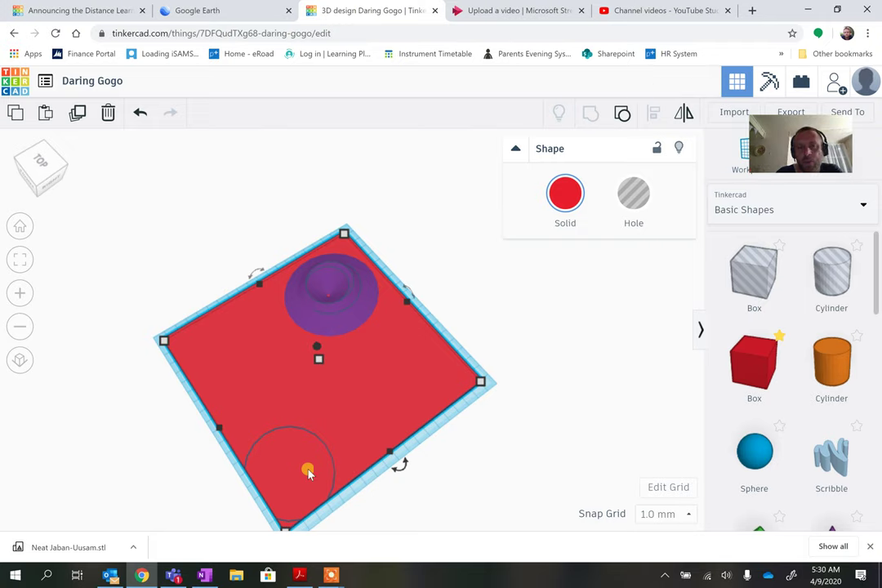
right_drag(417, 475, 380, 464)
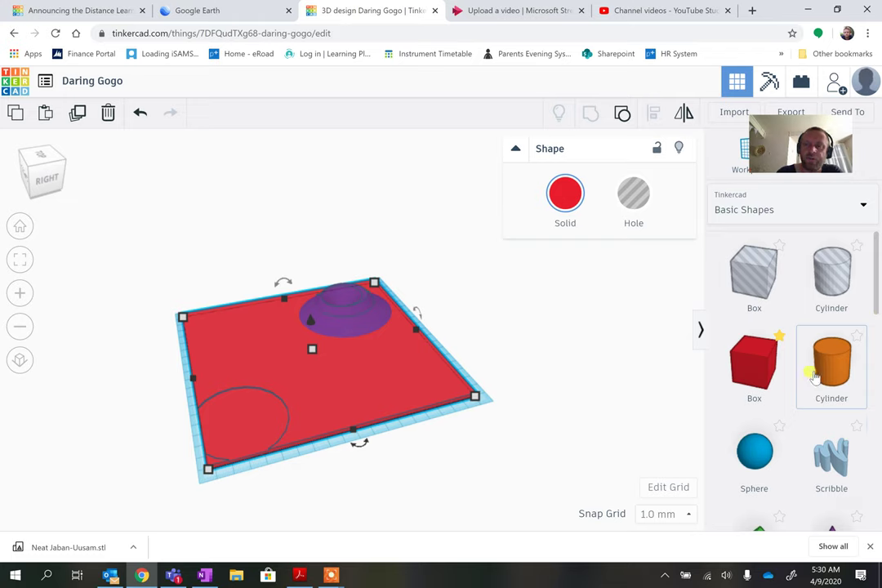
- Place a new cylinder on the red base and thin it to about 2 x 2 mm
drag(841, 376, 258, 472)
scroll(311, 428, up, 2)
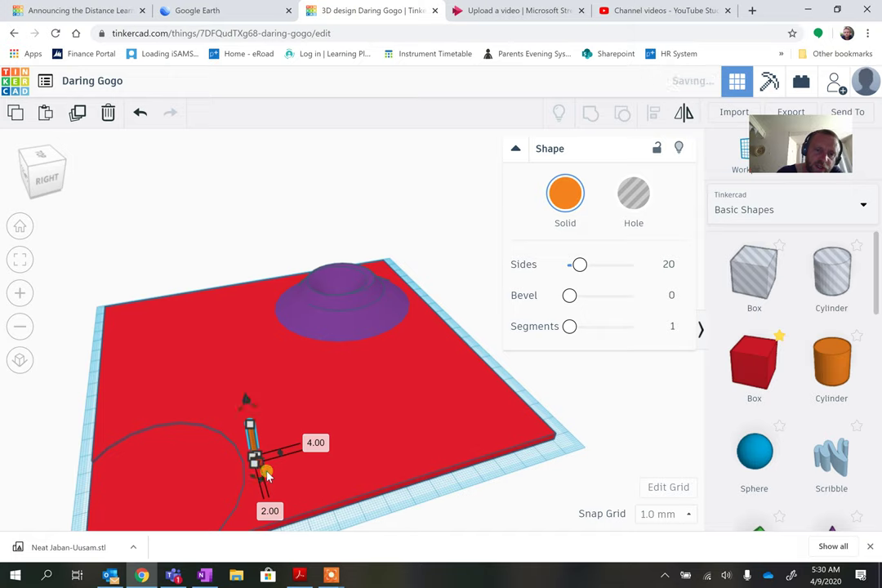
click(383, 506)
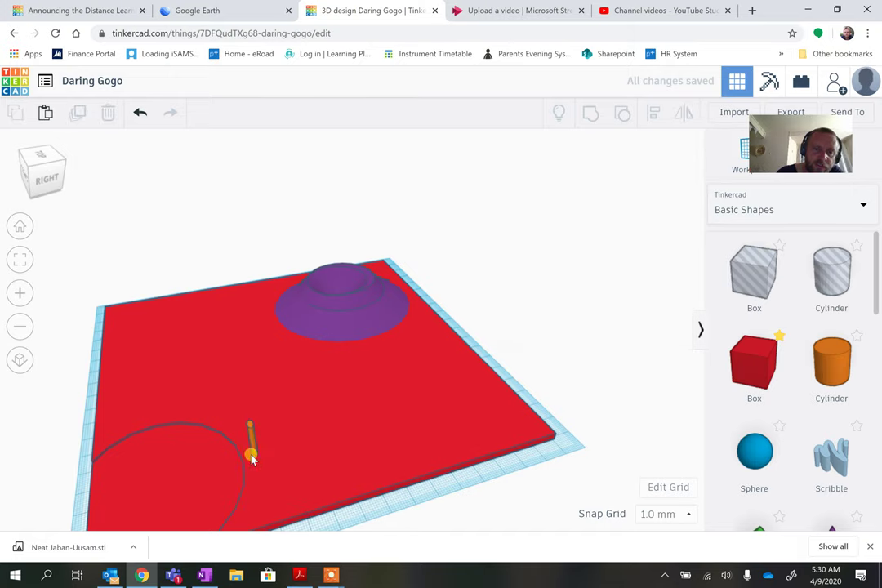
right_drag(388, 508, 388, 460)
click(389, 462)
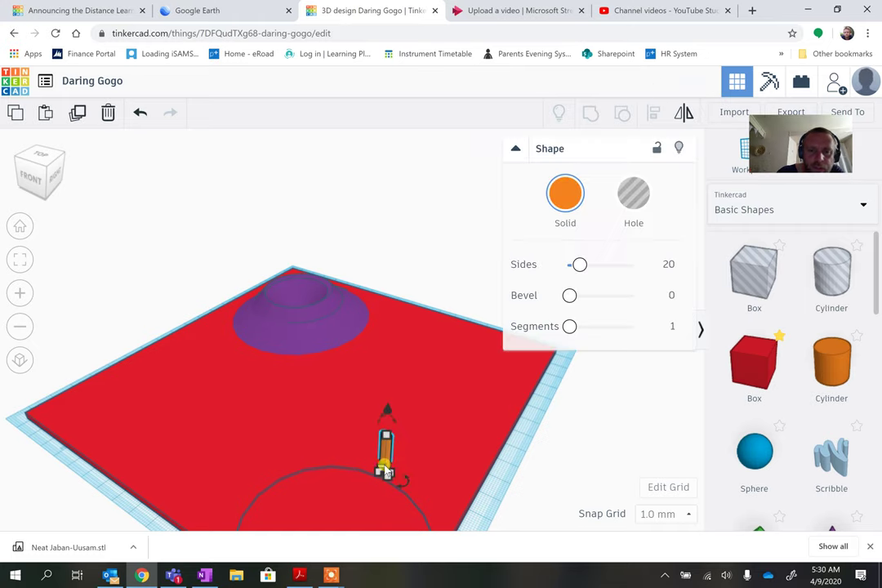
scroll(445, 512, up, 2)
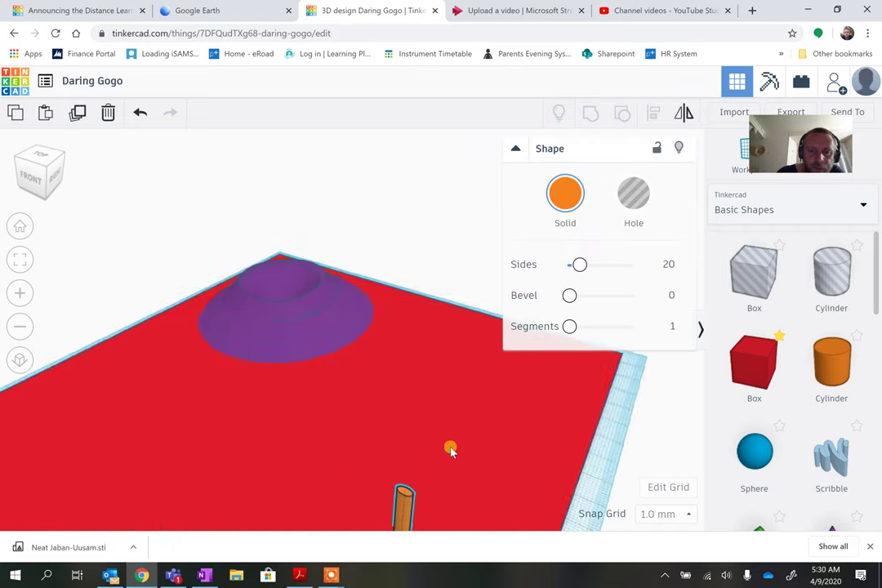
right_drag(451, 449, 450, 422)
mouse_move(416, 419)
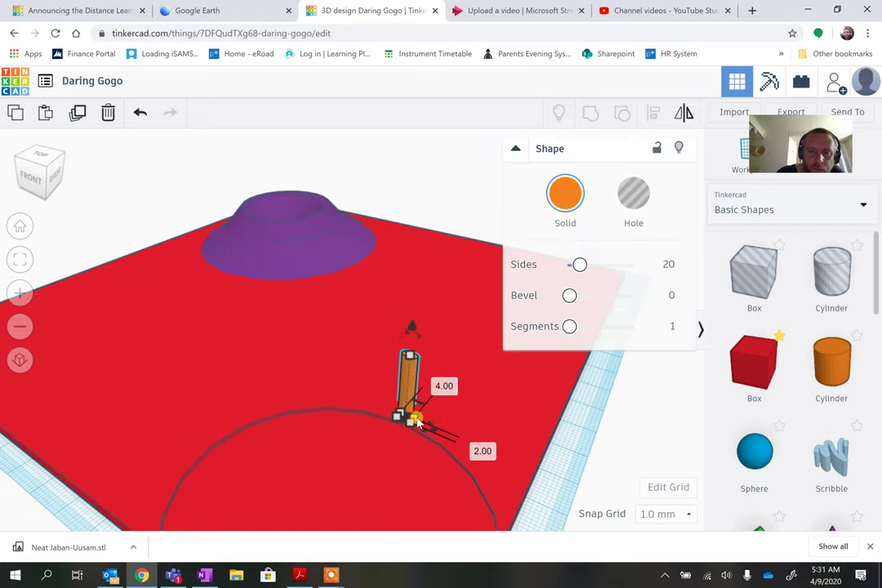
mouse_move(413, 420)
mouse_down()
mouse_move(404, 413)
mouse_move(413, 420)
mouse_up()
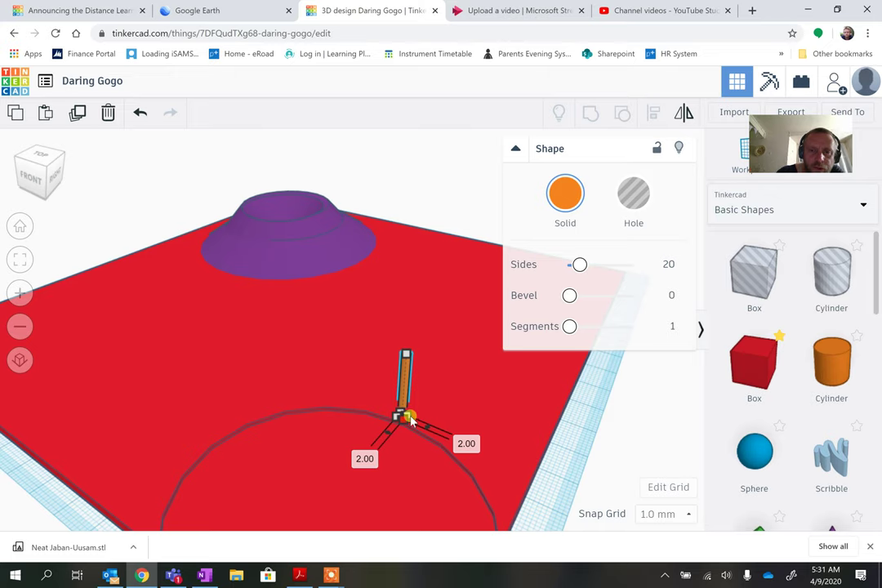
click(571, 464)
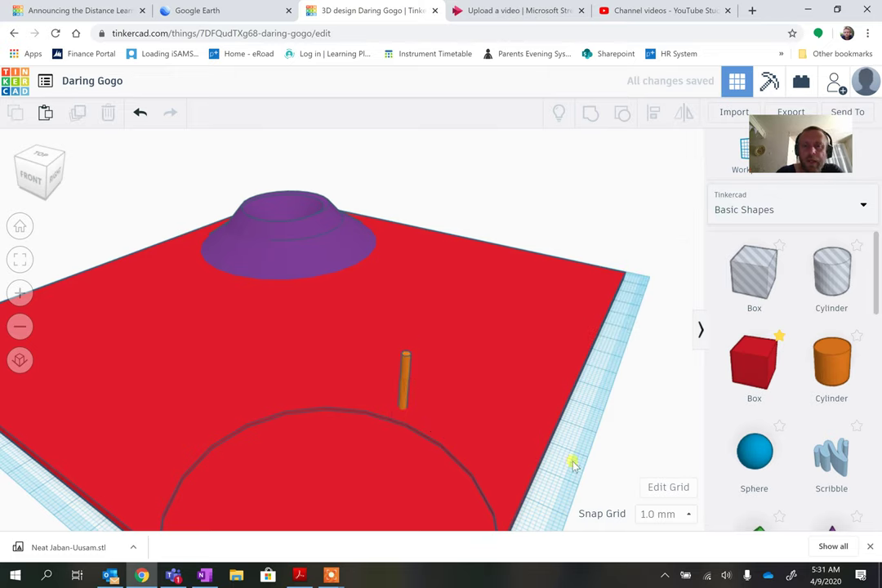
click(415, 382)
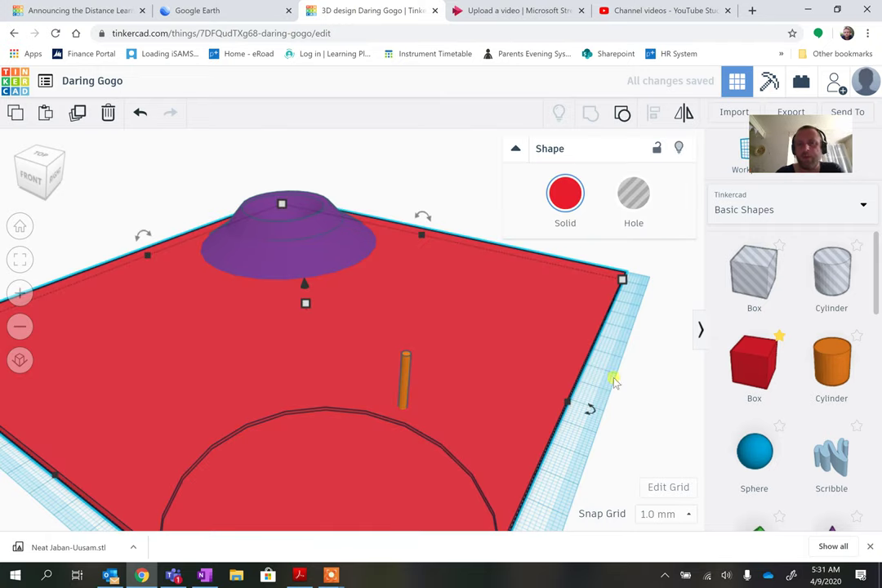
- Add a Cone, colour it green, and raise it onto the orange trunk
scroll(785, 357, down, 5)
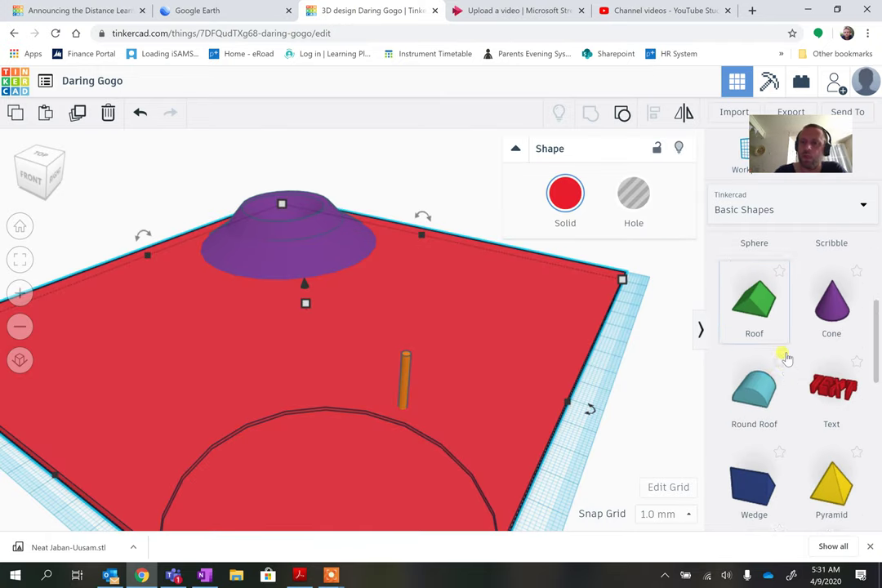
click(831, 290)
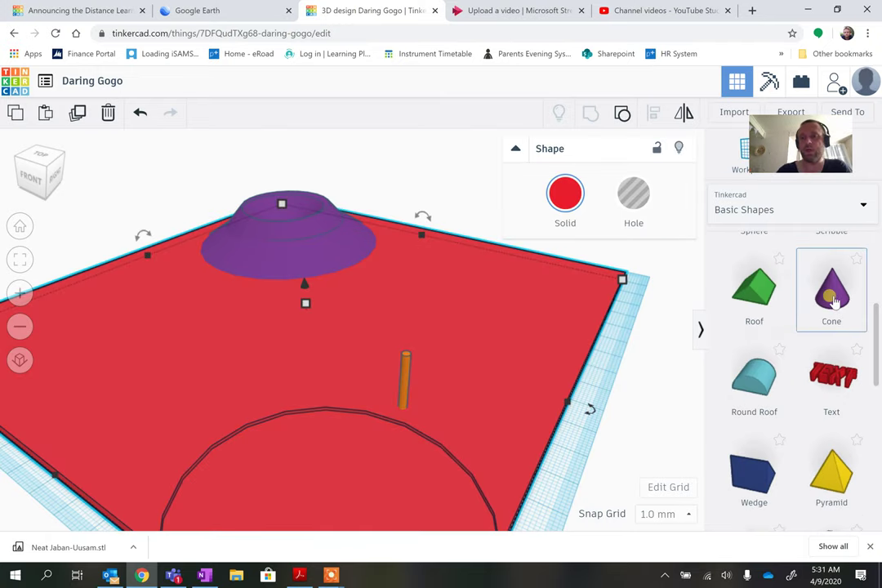
click(404, 418)
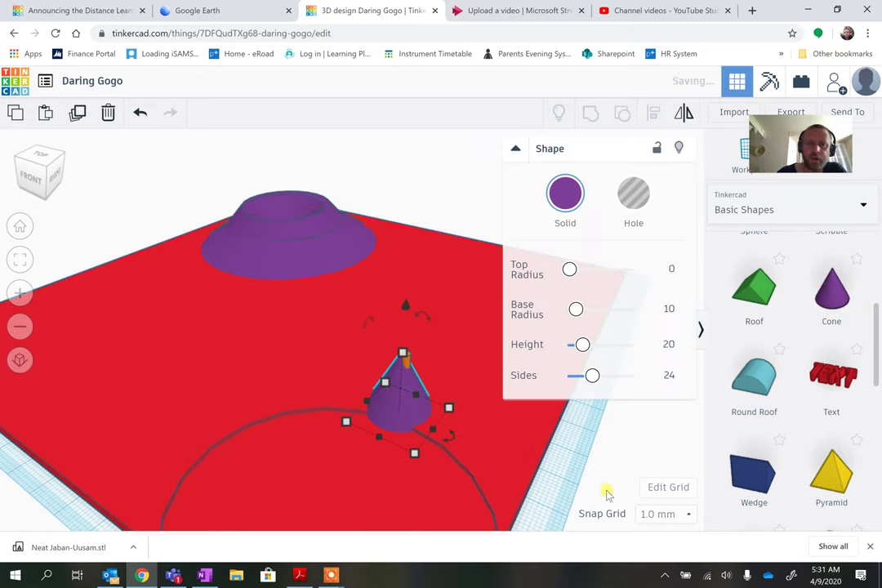
middle_drag(568, 490, 488, 502)
click(569, 200)
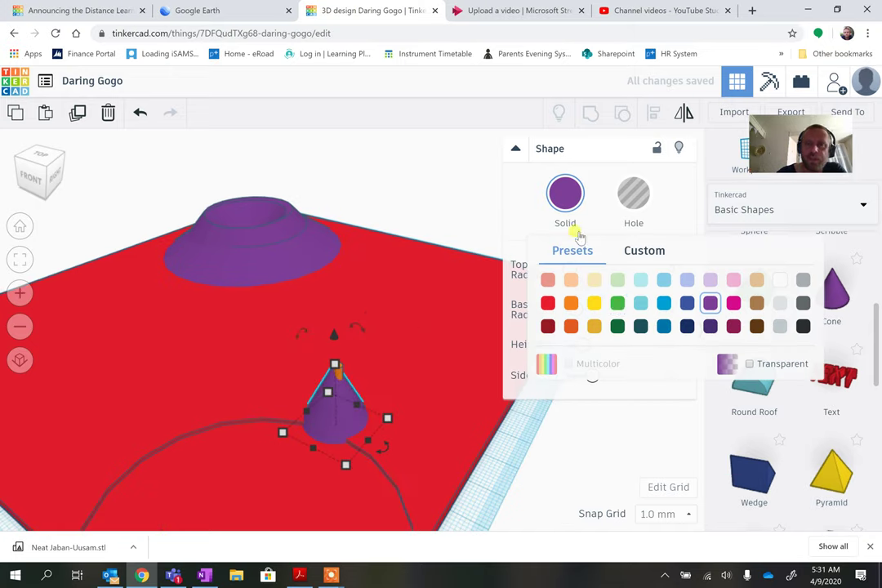
click(617, 303)
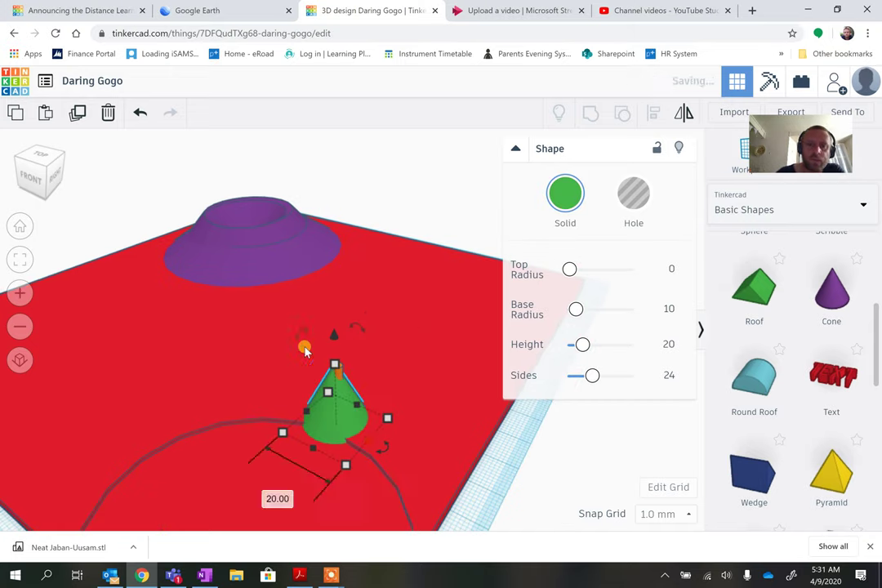
drag(335, 329, 370, 321)
right_drag(489, 515, 504, 480)
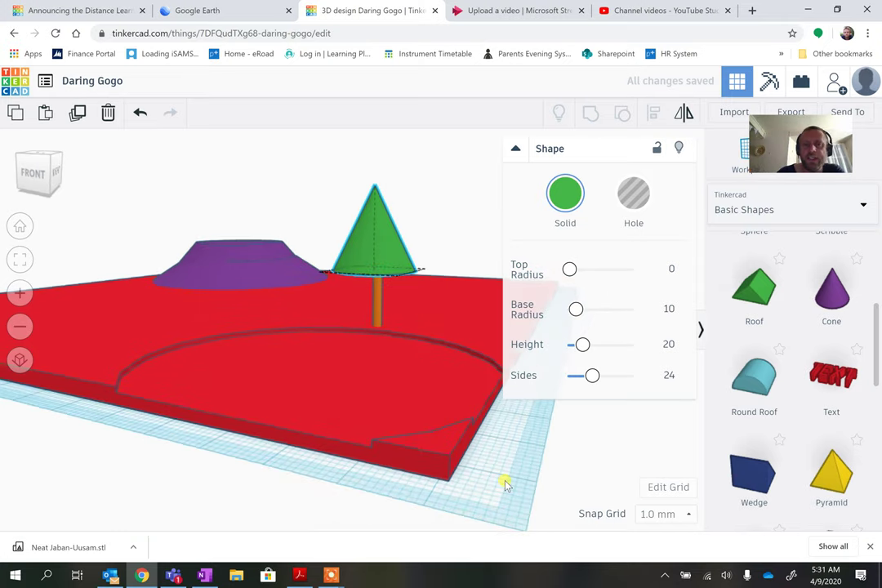
drag(392, 266, 396, 264)
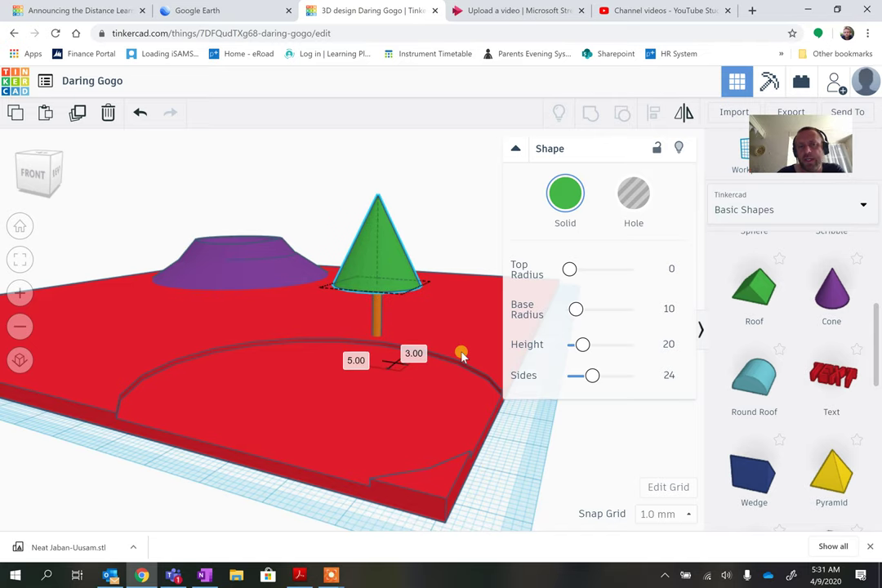
drag(462, 355, 461, 355)
- Resize the green cone to 10 mm wide and 10 mm tall
scroll(494, 468, up, 4)
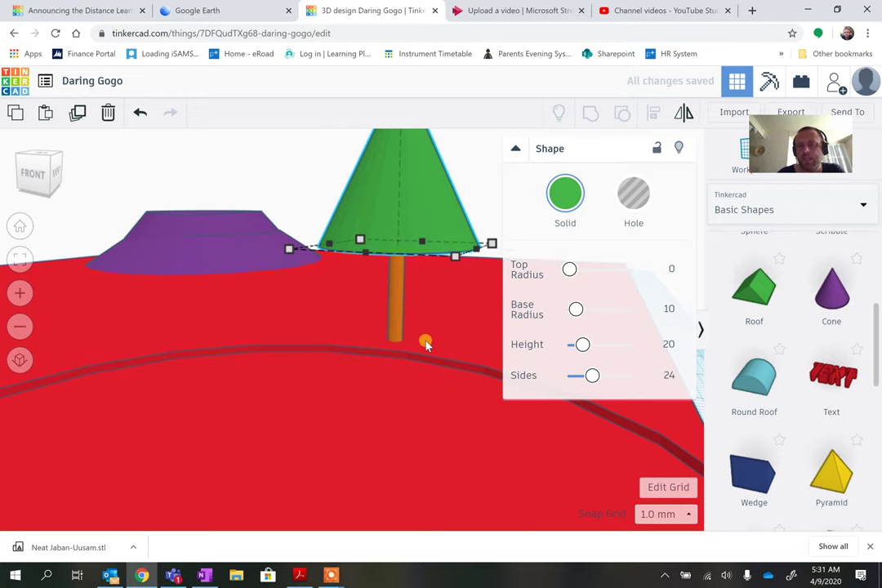
scroll(425, 343, down, 3)
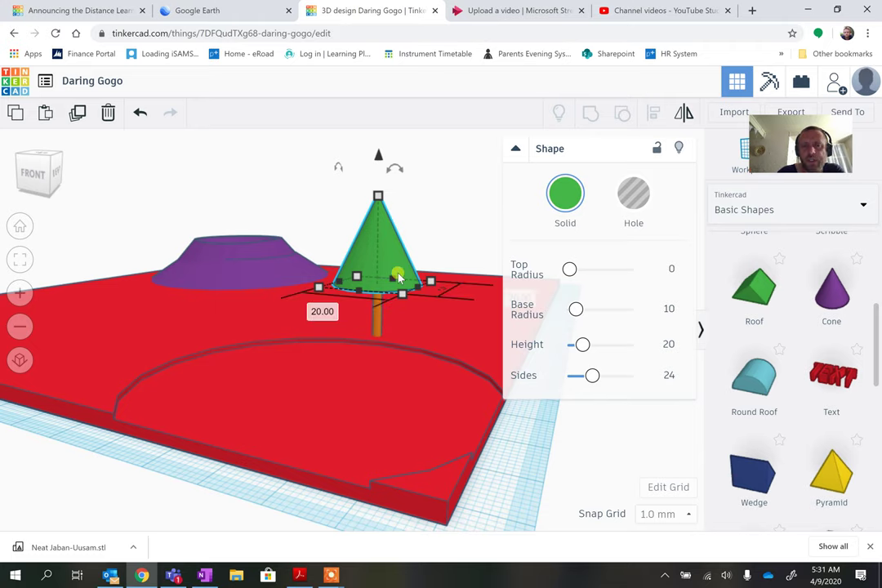
drag(402, 295, 398, 317)
right_drag(490, 476, 408, 506)
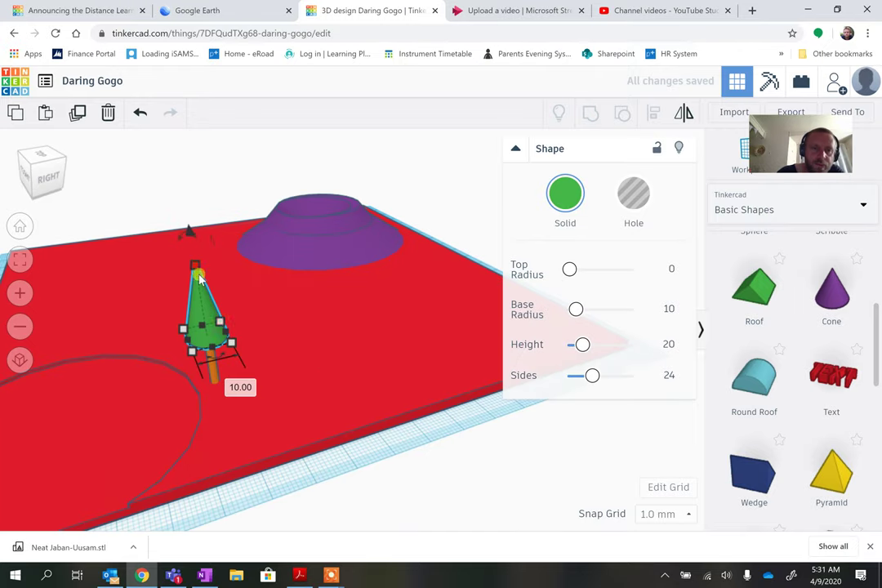
drag(199, 275, 201, 304)
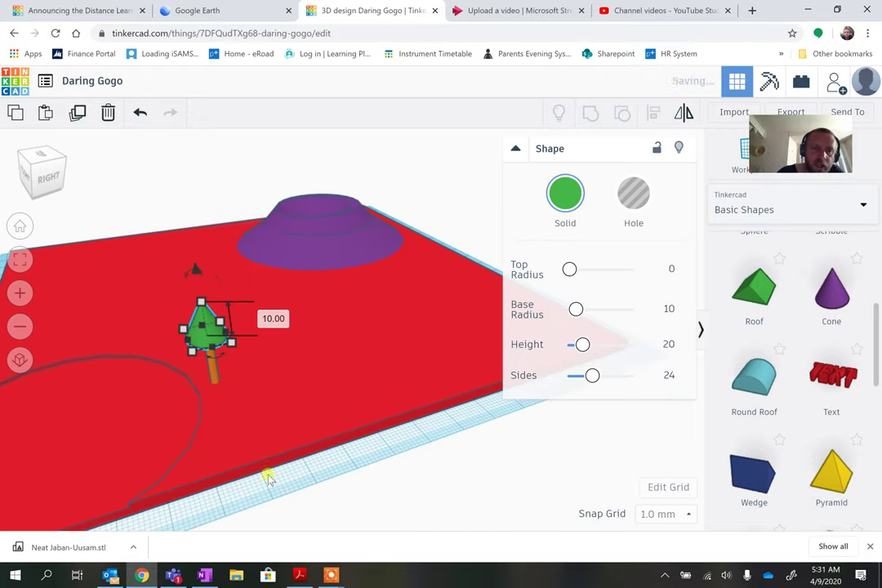
click(317, 495)
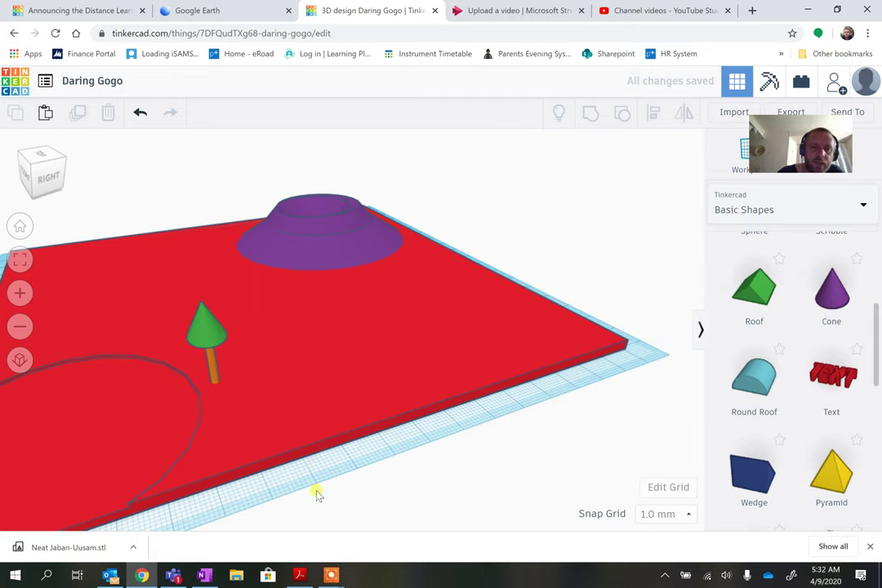
- Stack copies of the green cone up the orange trunk into three tiers
click(388, 327)
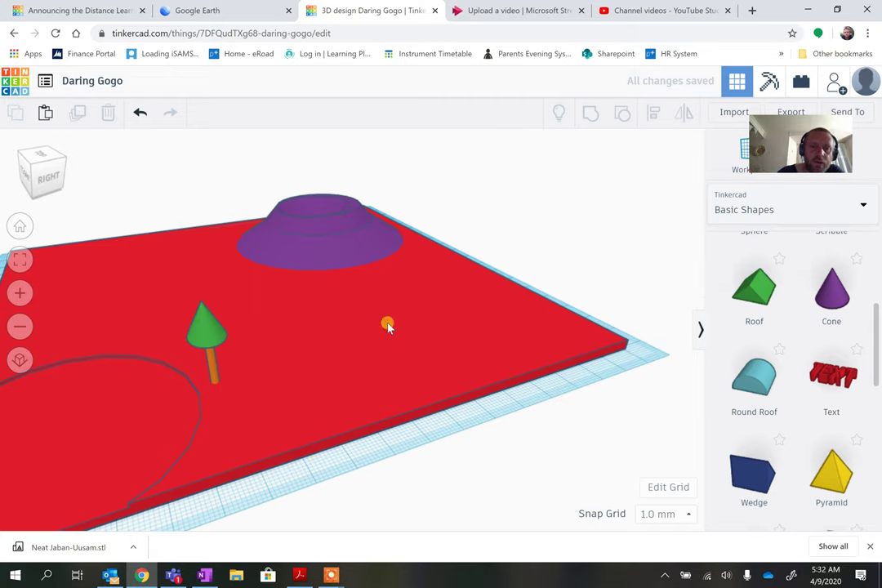
click(210, 333)
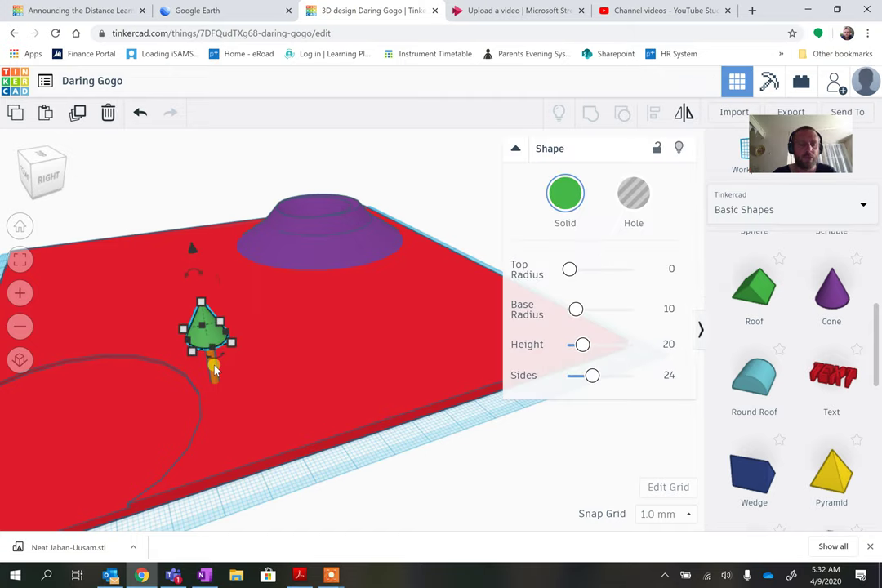
mouse_move(212, 324)
mouse_down()
mouse_move(231, 319)
mouse_move(211, 317)
mouse_move(209, 327)
mouse_up()
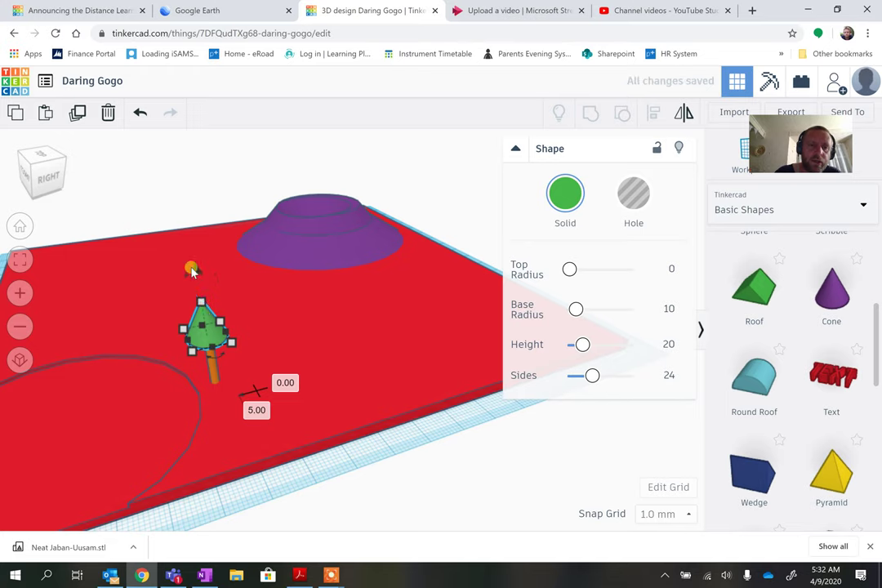
drag(193, 264, 215, 319)
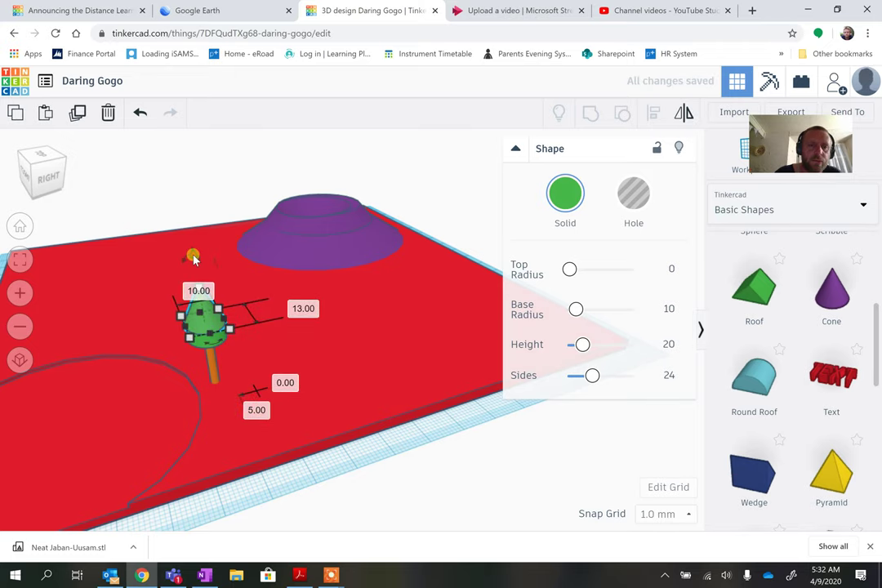
drag(196, 247, 196, 239)
right_drag(311, 492, 368, 409)
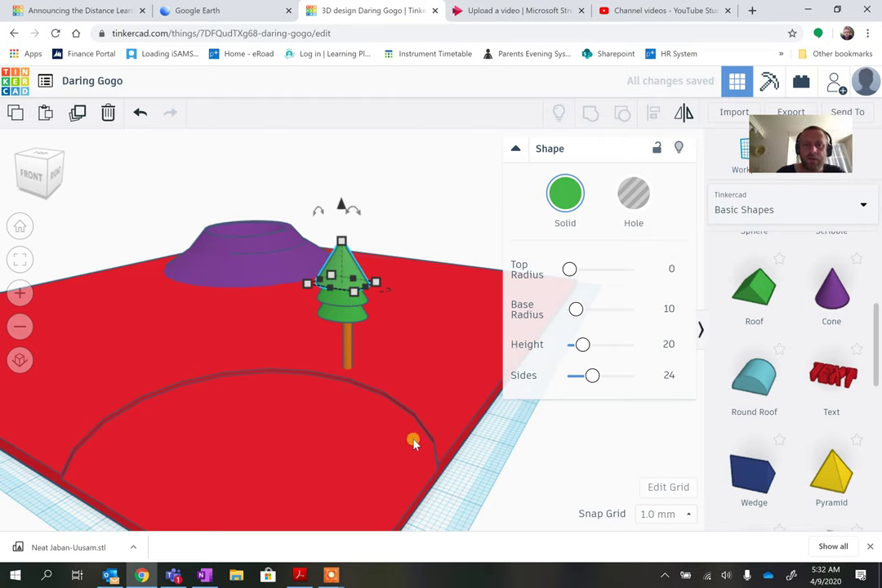
right_drag(413, 442, 478, 451)
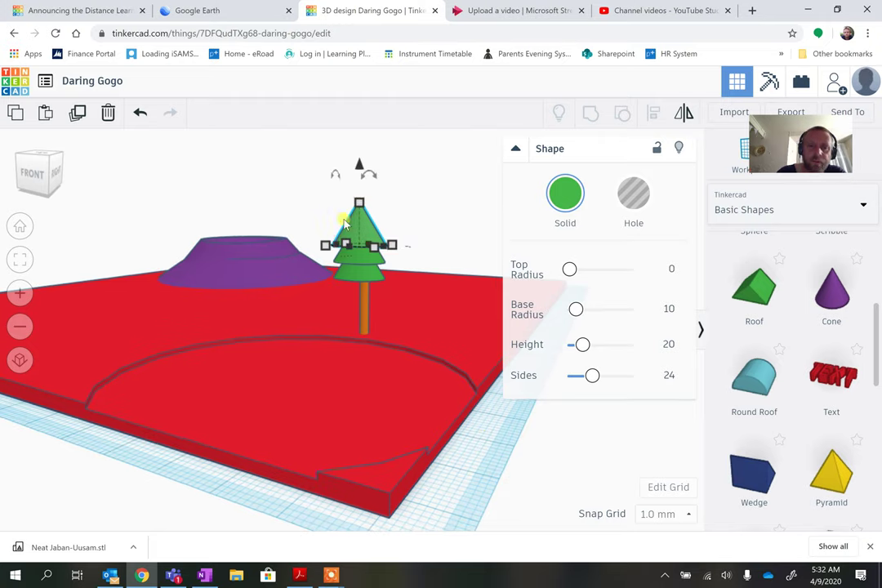
- Select the three green cone tiers and group them into one tree shape
key(ctrl+a)
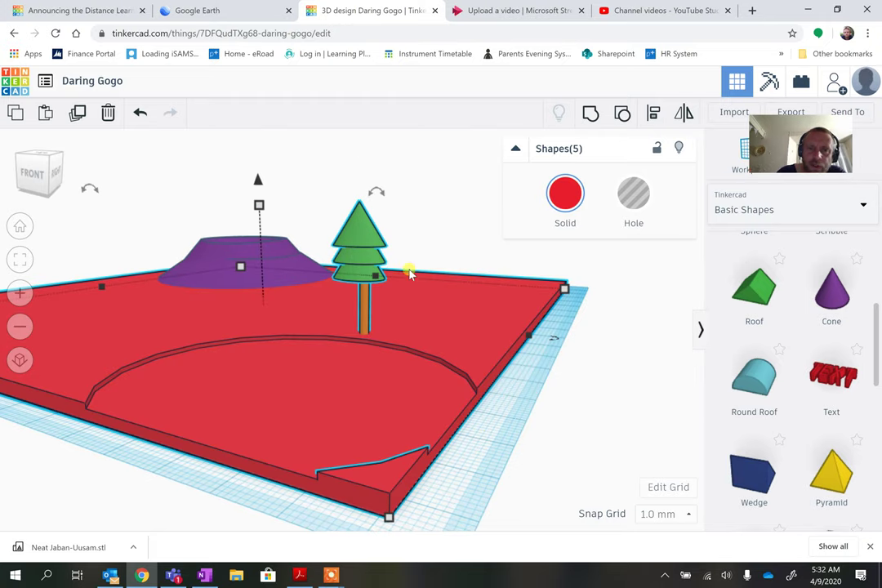
click(426, 231)
right_drag(511, 446, 345, 195)
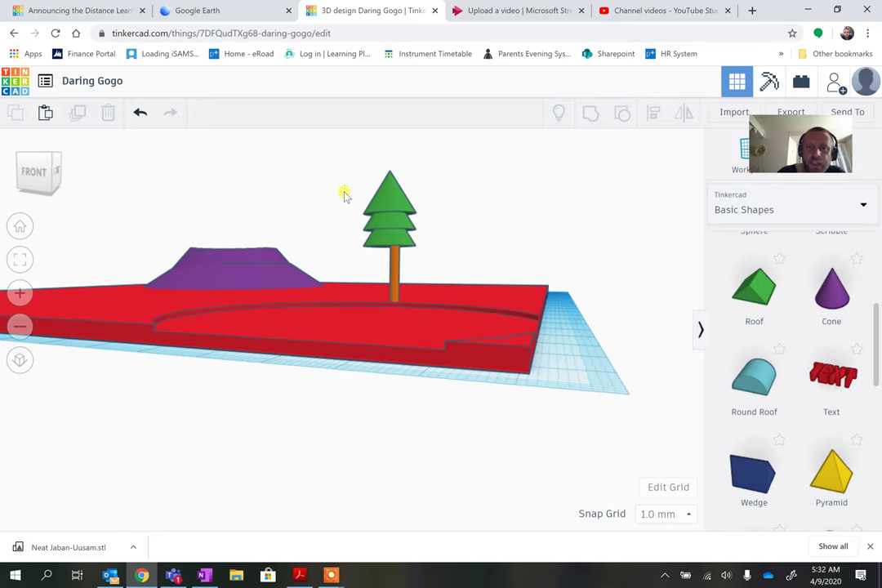
click(424, 237)
click(435, 187)
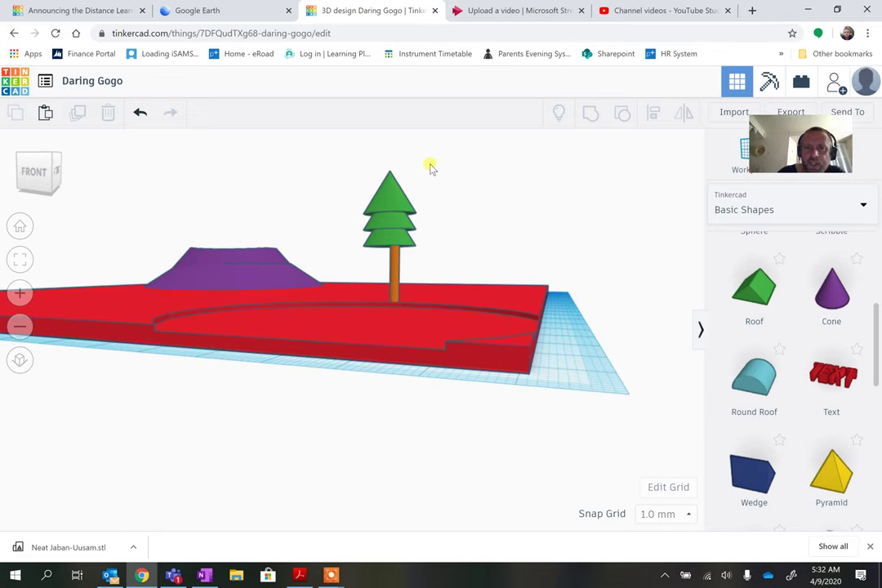
click(367, 234)
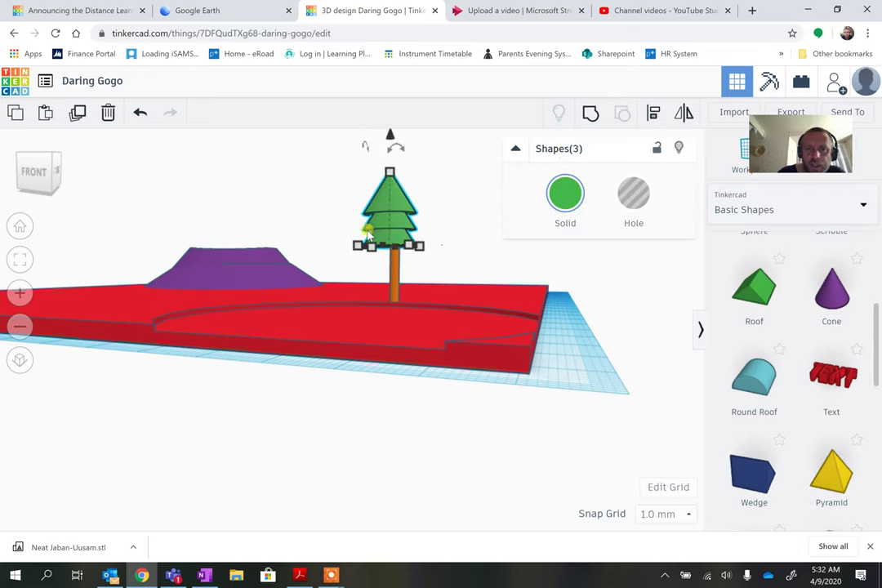
click(590, 114)
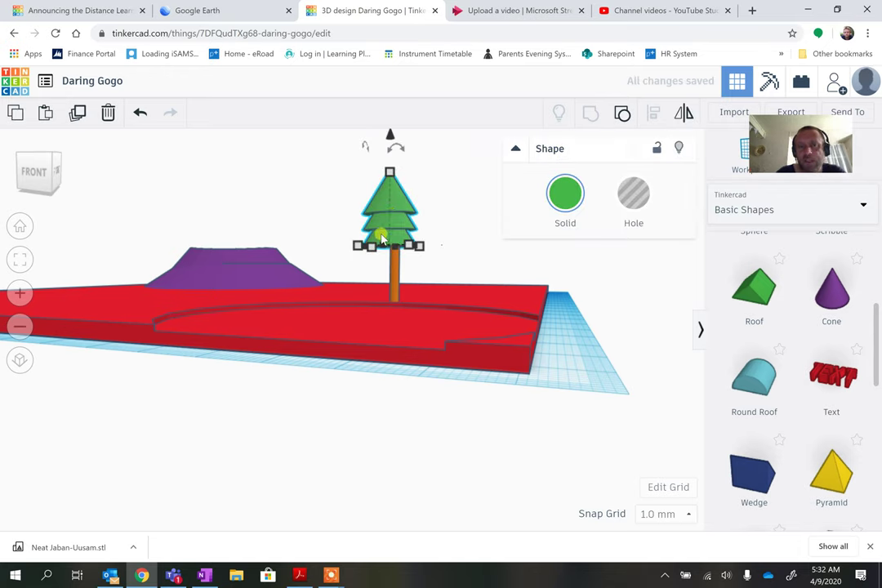
drag(392, 222, 437, 268)
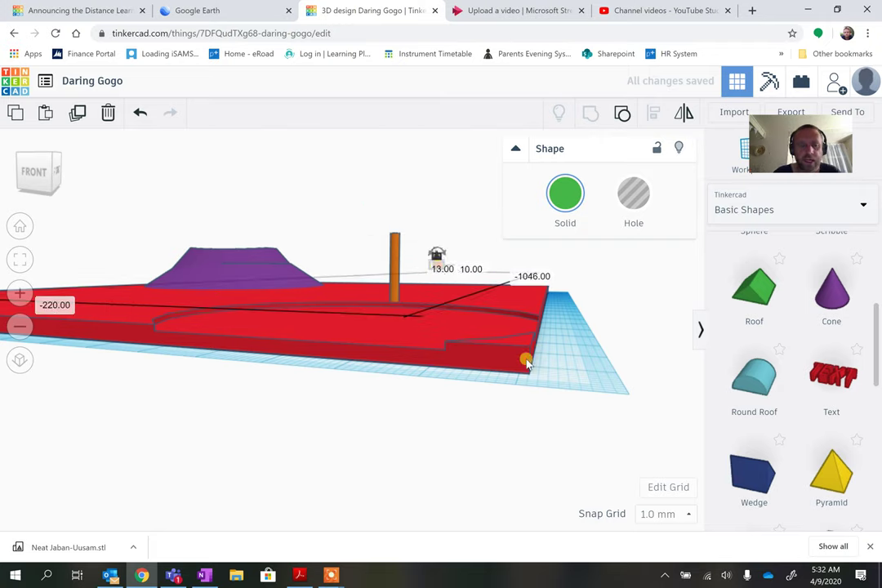
- Undo the move, put the tree canopy at the board's front edge, and shrink board depth to 174
key(ctrl+z)
right_drag(531, 353, 409, 463)
drag(196, 390, 396, 500)
scroll(408, 428, down, 3)
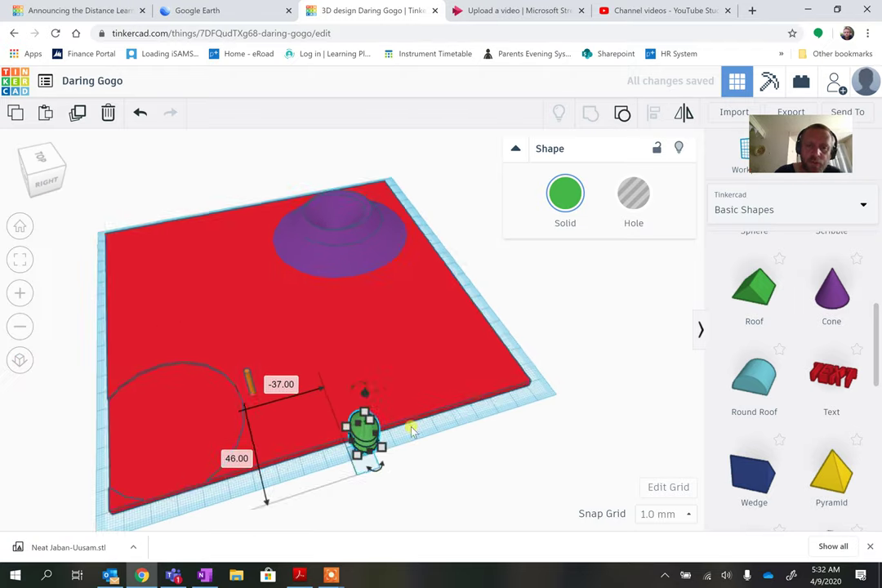
click(414, 413)
mouse_move(339, 448)
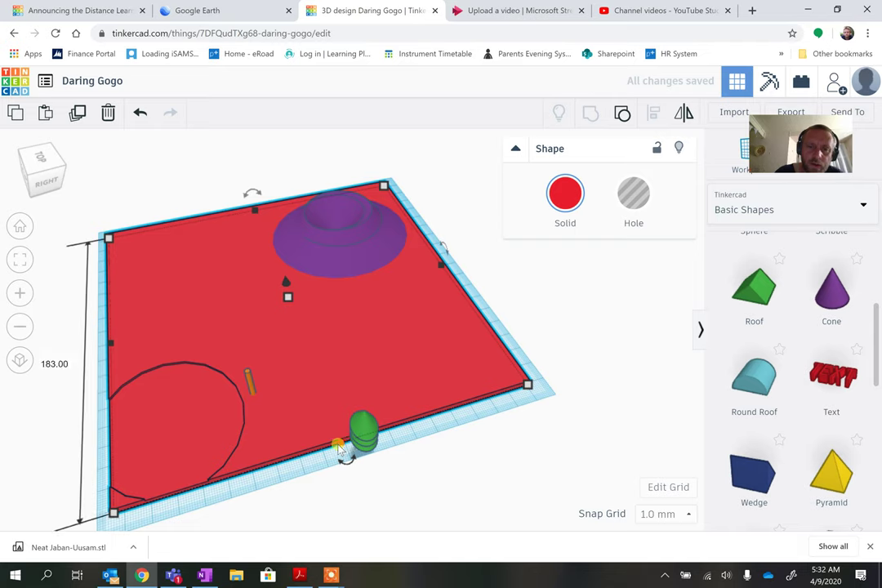
drag(339, 441, 510, 415)
scroll(511, 482, up, 2)
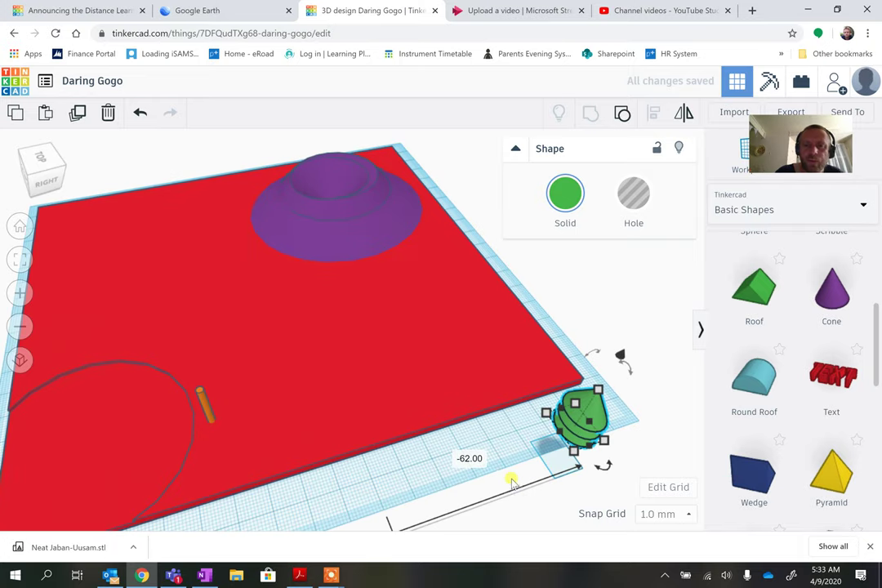
- Lower the green canopy to 0 mm on the grid and nudge it toward the board's edge
right_drag(516, 482, 583, 318)
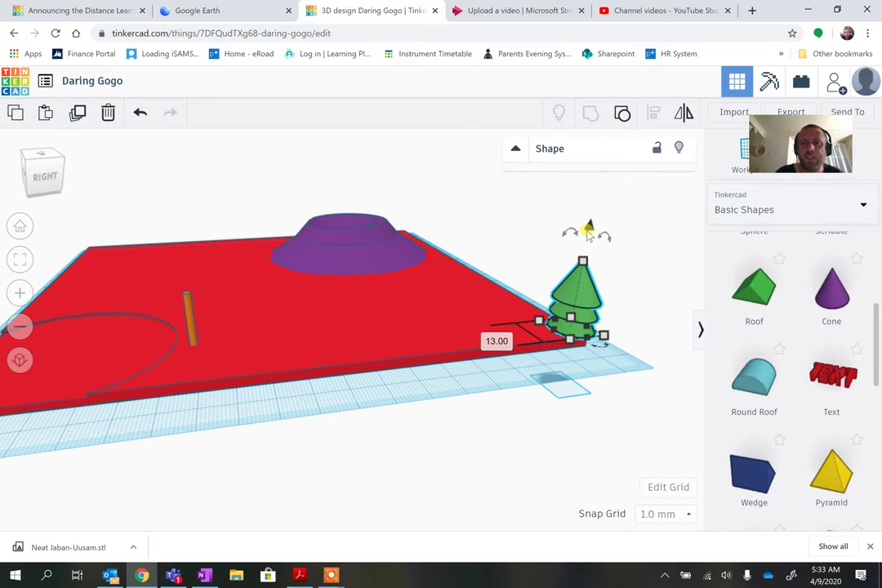
drag(587, 229, 576, 294)
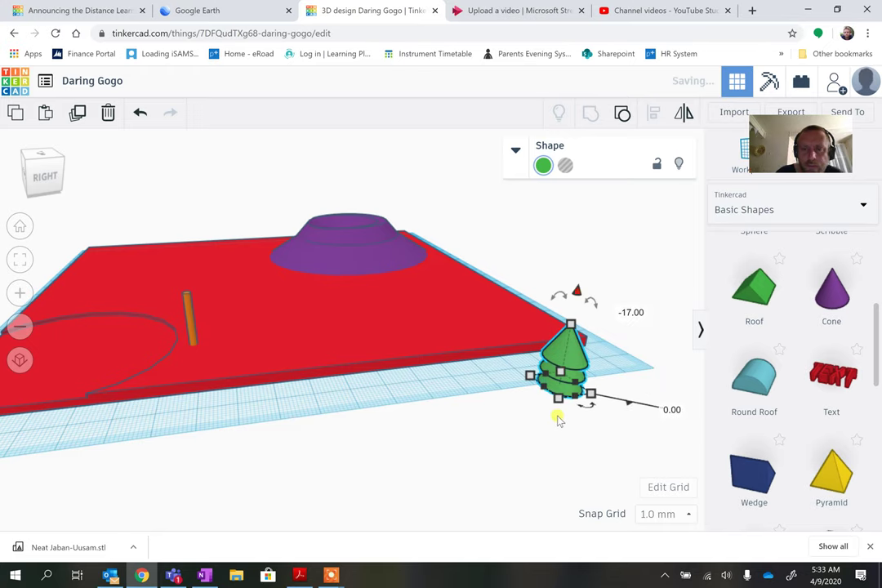
mouse_move(545, 454)
right_down()
mouse_move(533, 484)
mouse_move(547, 462)
right_up()
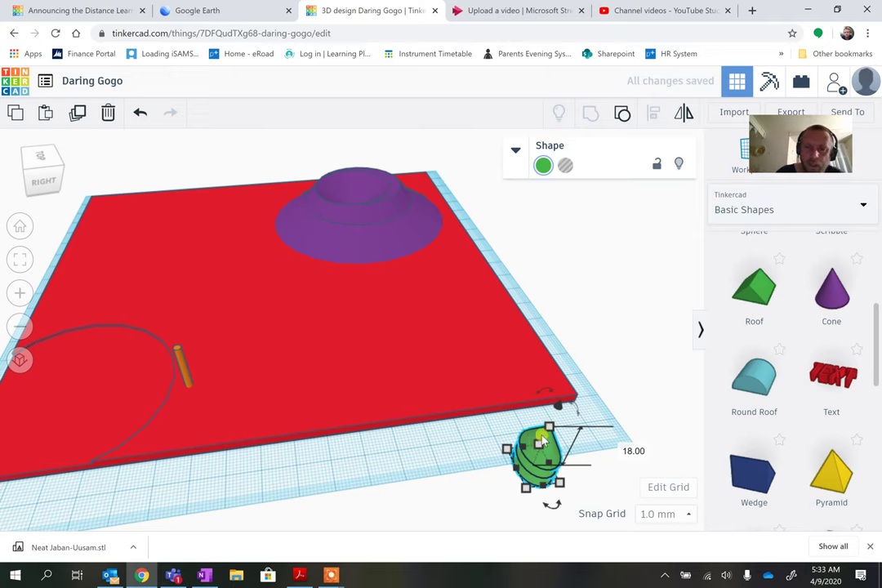
drag(541, 441, 532, 421)
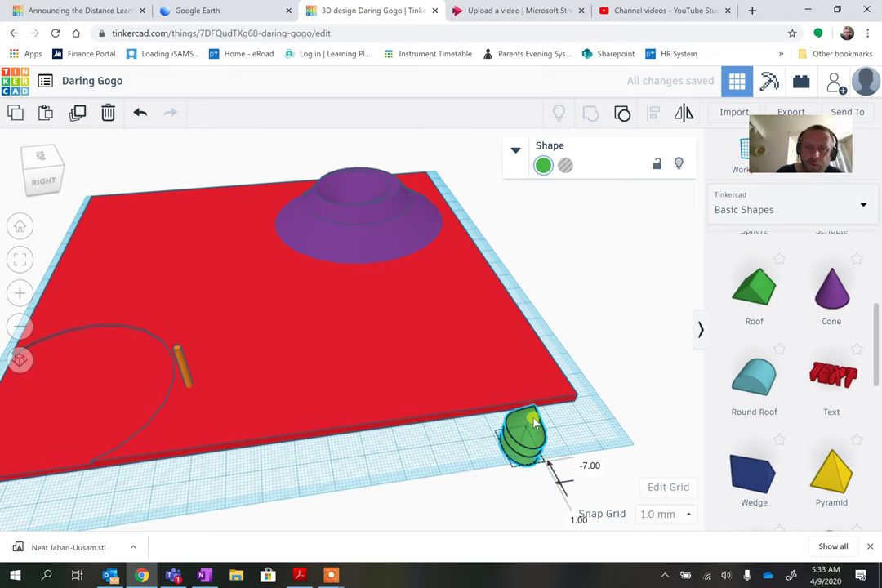
click(186, 380)
- Copy the orange trunk peg to another spot on the red board
click(186, 381)
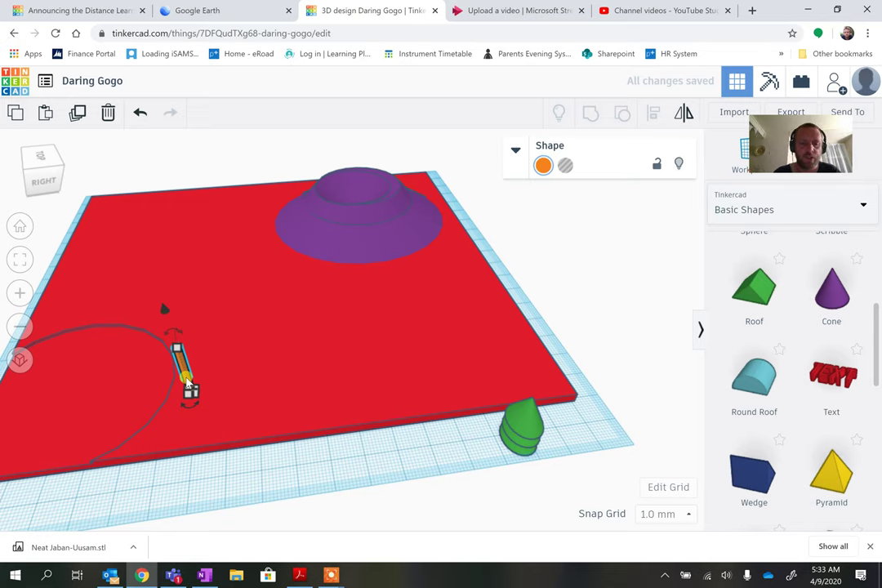
mouse_move(188, 380)
mouse_down()
mouse_move(203, 378)
mouse_move(244, 405)
mouse_move(226, 351)
mouse_move(236, 323)
mouse_move(179, 318)
mouse_move(169, 311)
mouse_move(179, 307)
mouse_move(136, 298)
mouse_up()
click(187, 295)
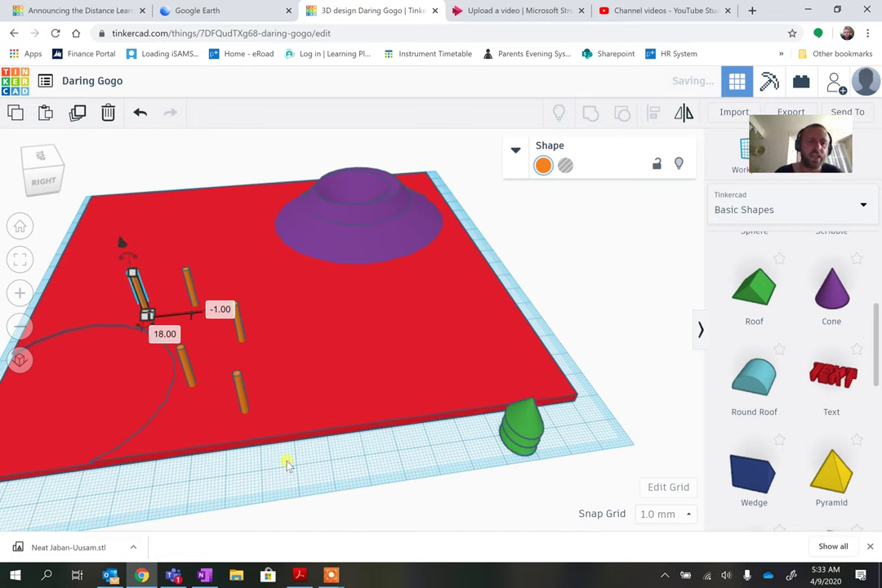
click(347, 471)
- Nudge the green tree canopy along the board's edge and resize it from its corner
click(515, 423)
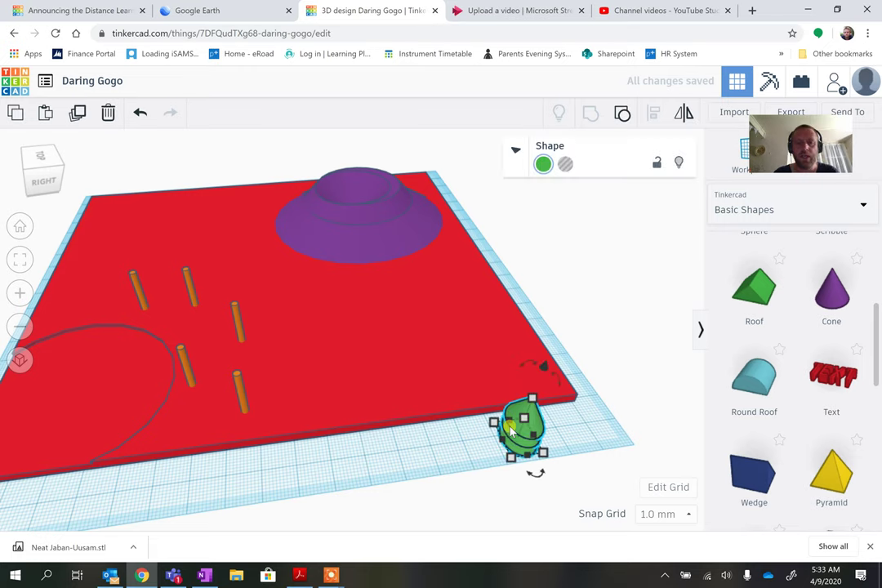
drag(517, 432, 532, 426)
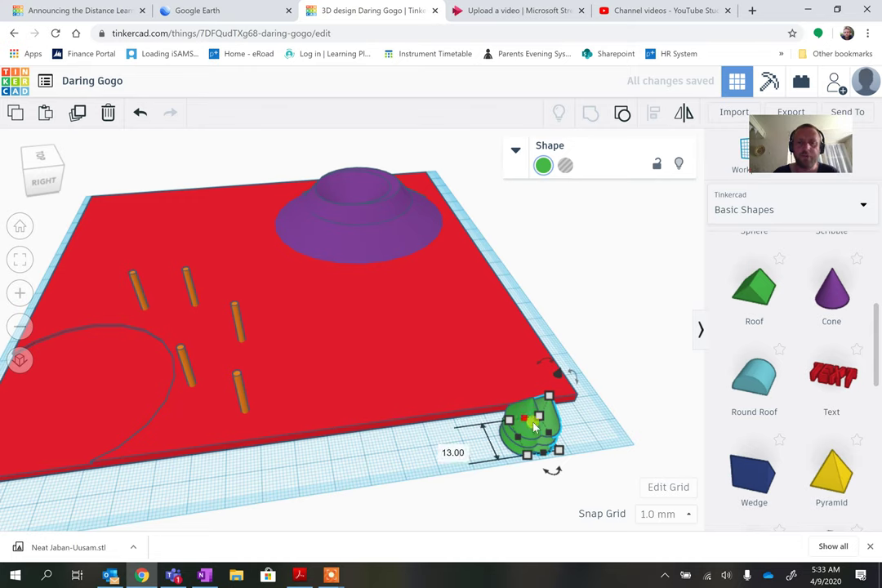
mouse_move(508, 419)
mouse_down()
mouse_move(457, 441)
mouse_move(508, 436)
mouse_up()
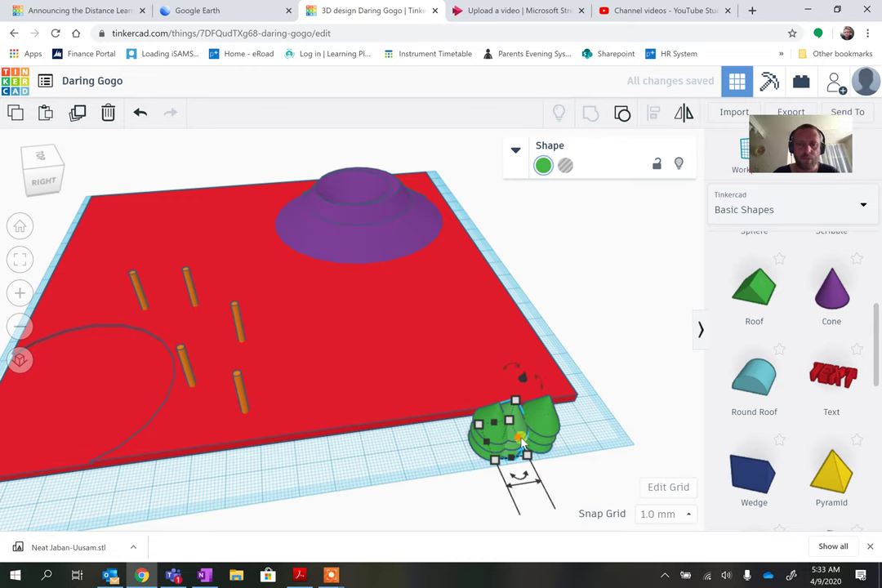
- Copy the green tree to the left, undoing an accidental widening of the cone
click(450, 441)
alt+drag(494, 437, 437, 448)
click(350, 463)
click(547, 429)
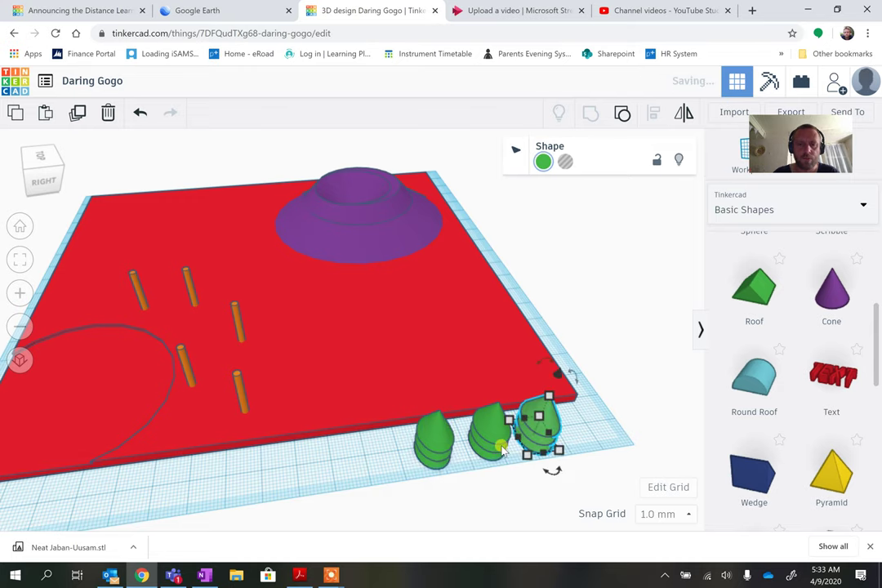
drag(518, 435, 374, 459)
key(ctrl+z)
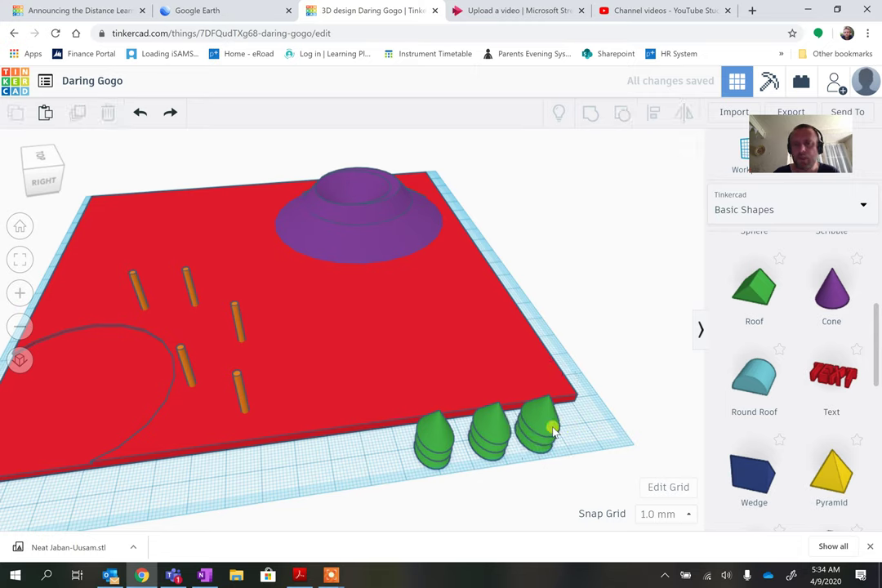
- Add fourth and fifth tree copies further left, then orbit to view the row
alt+drag(545, 420, 370, 445)
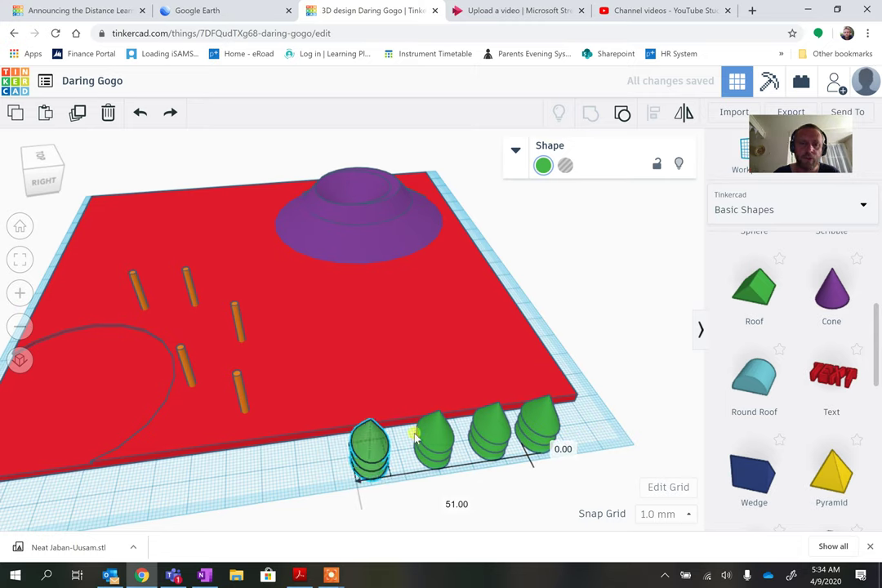
click(583, 426)
click(562, 421)
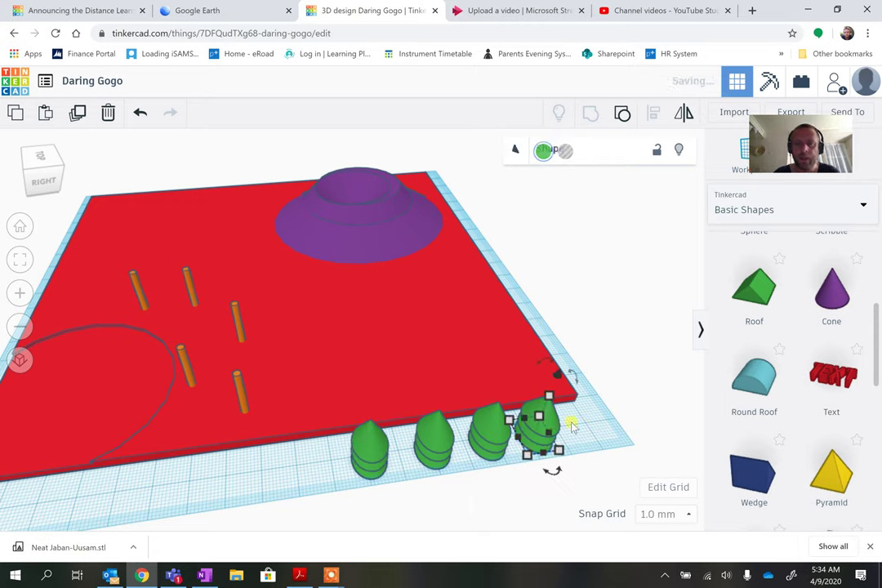
alt+drag(554, 421, 316, 457)
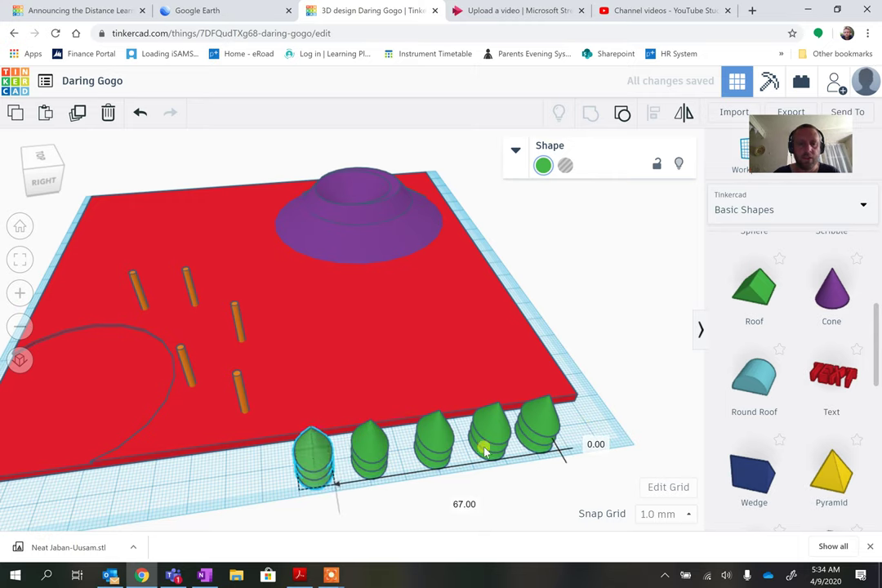
click(596, 417)
right_drag(482, 471, 398, 436)
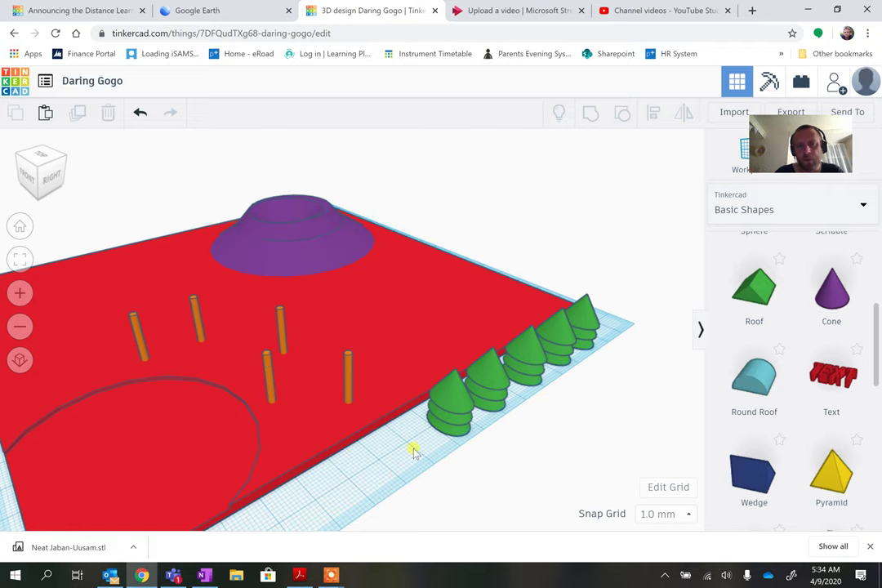
- Orbit to look from underneath and drop a new 2×2 mm cylinder onto the workplane
click(269, 377)
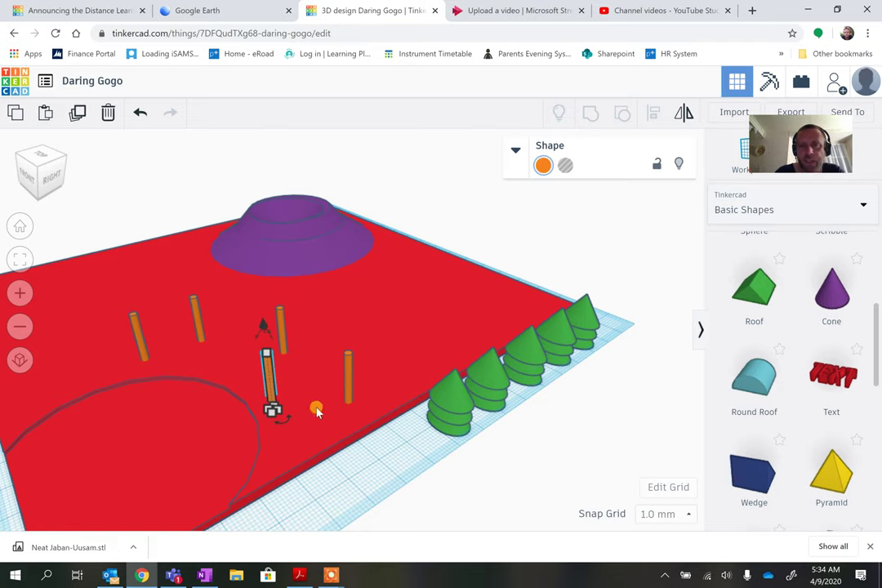
right_drag(397, 493, 370, 379)
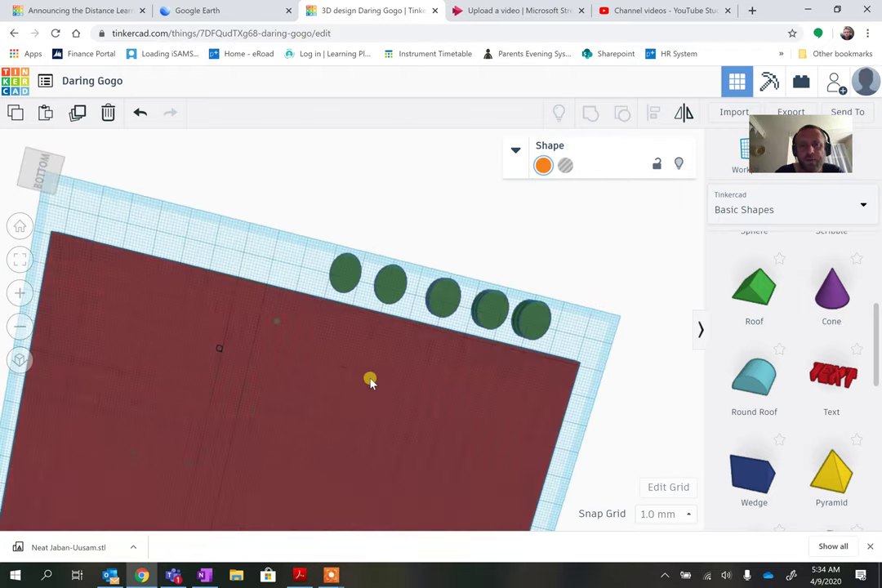
scroll(792, 351, up, 3)
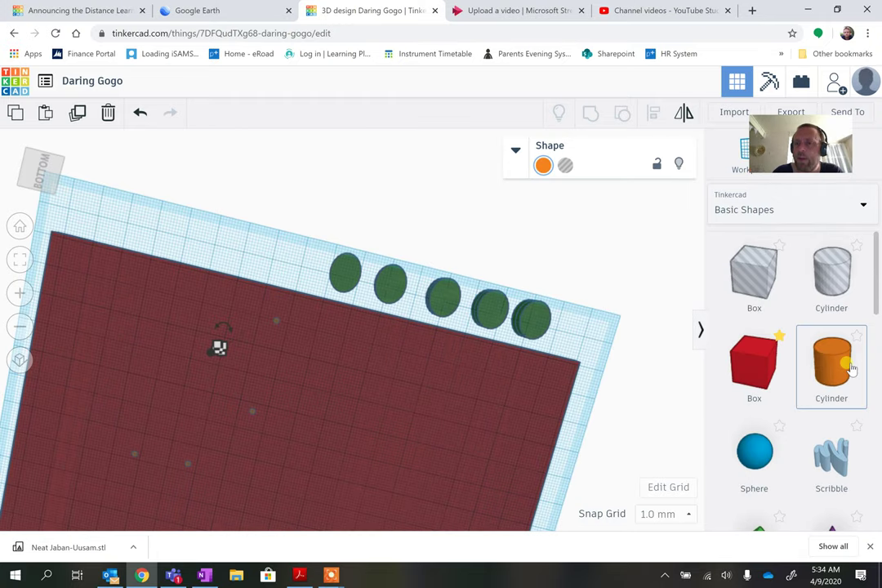
drag(827, 373, 281, 239)
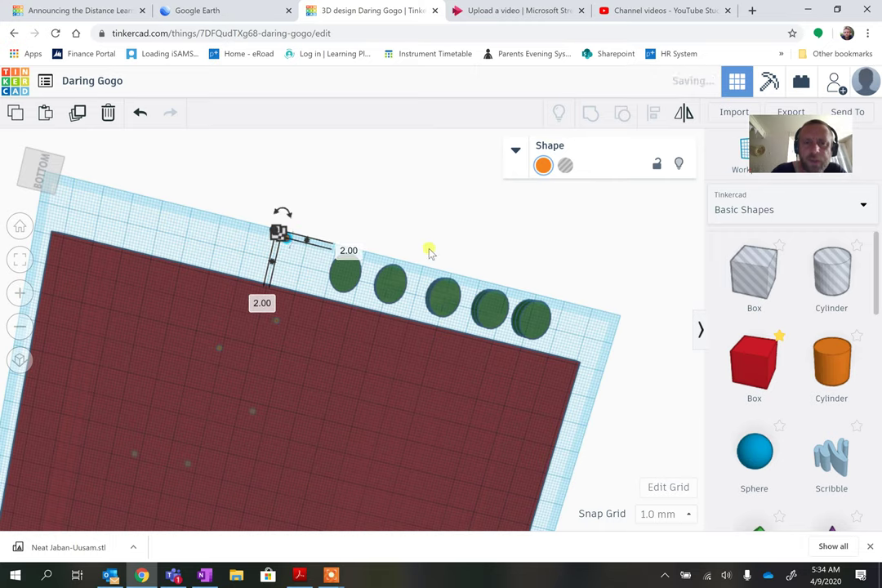
- Turn the small cylinder into a hole and move it onto the first tree's base
click(565, 165)
click(309, 243)
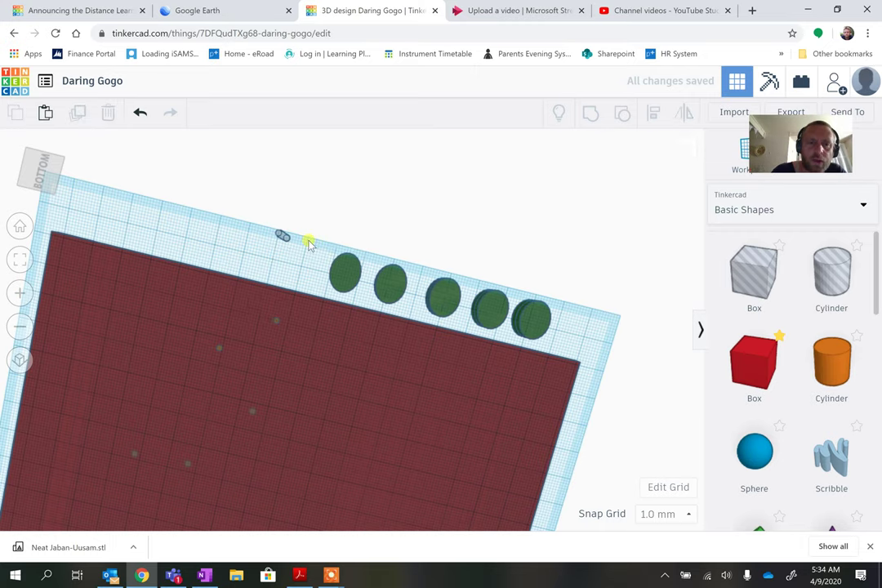
drag(288, 242, 349, 278)
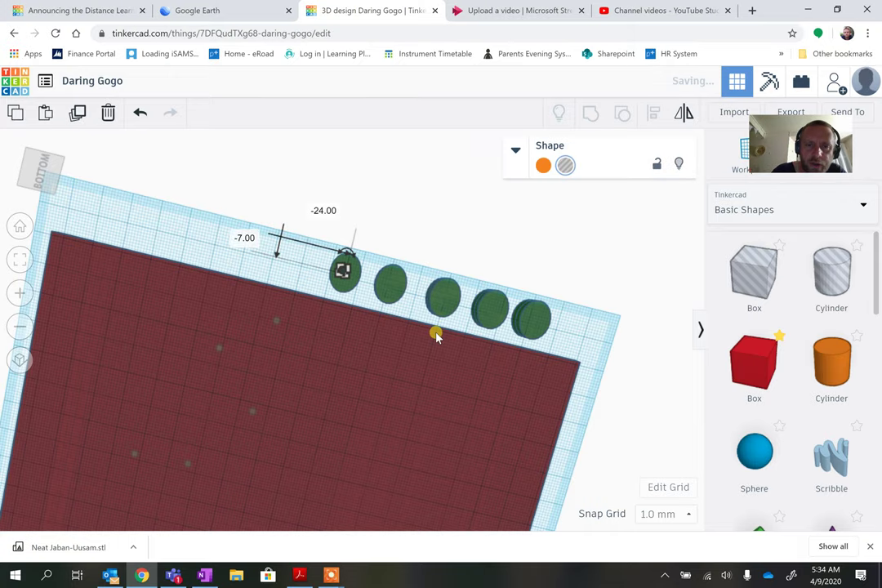
scroll(437, 335, up, 6)
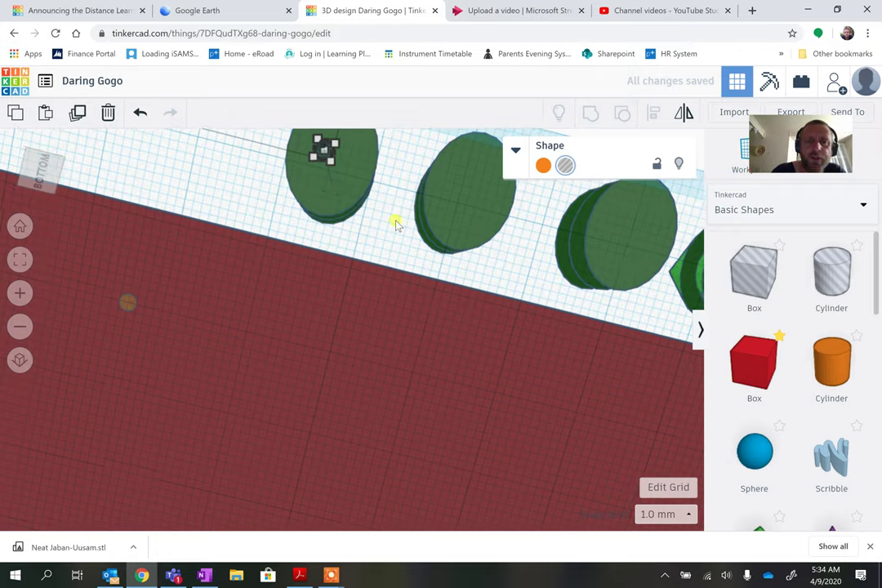
right_drag(394, 220, 343, 468)
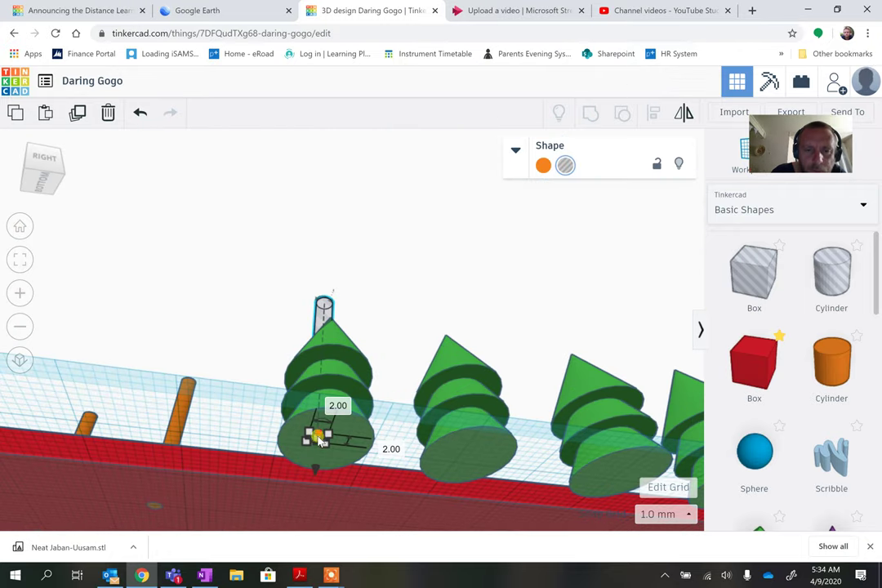
- Lower the hole cylinder into the first tree, undoing an accidental resize
drag(324, 444, 331, 437)
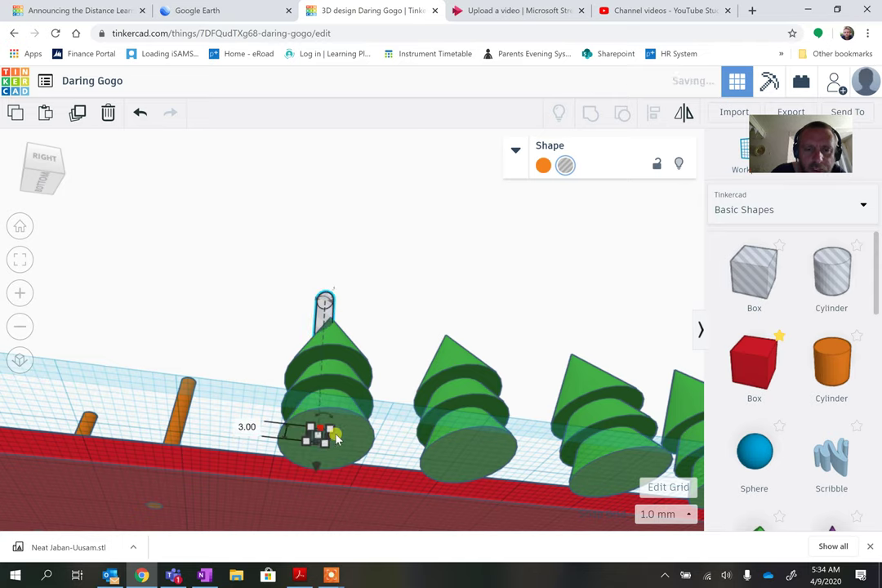
key(ctrl+z)
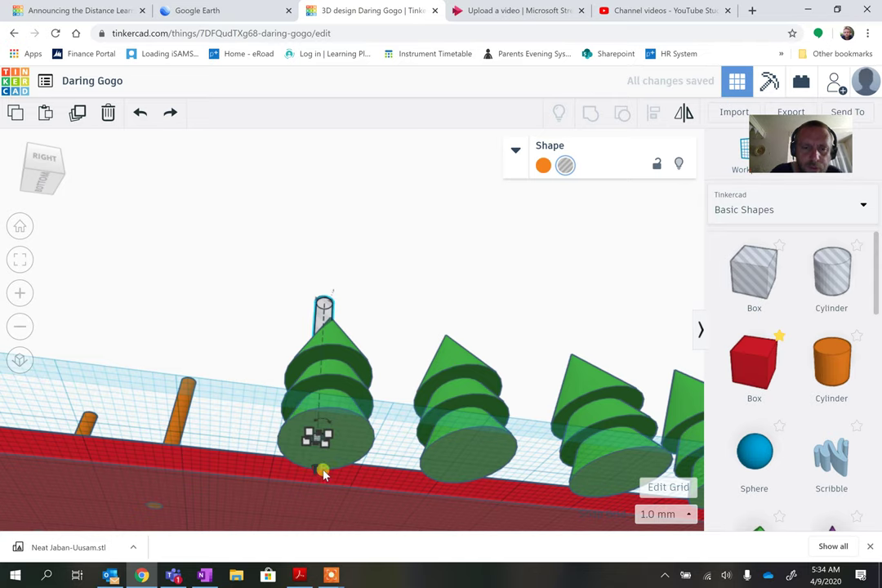
drag(318, 485, 327, 529)
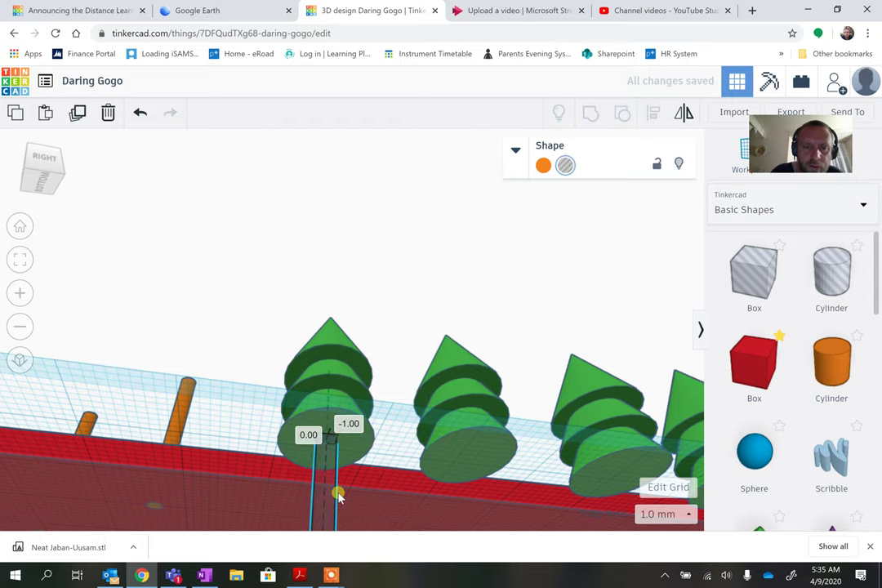
right_drag(380, 465, 380, 405)
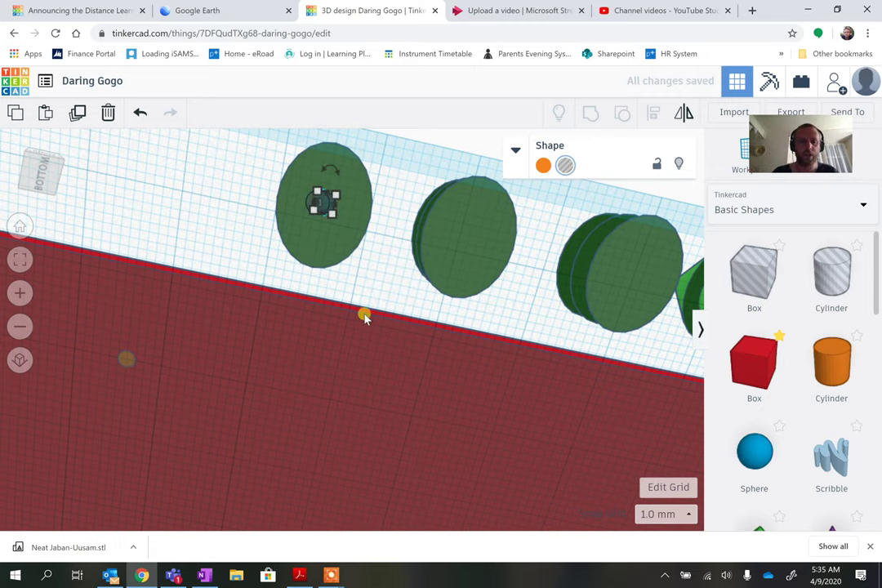
- Place a copy of the hole cylinder into the second tree's base
click(364, 279)
click(327, 208)
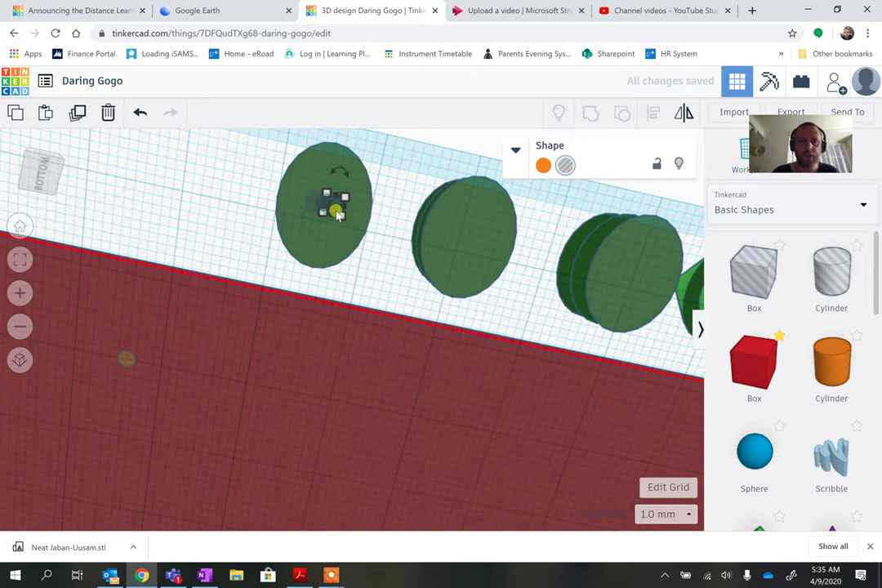
key(ctrl+z)
key(ctrl+z)
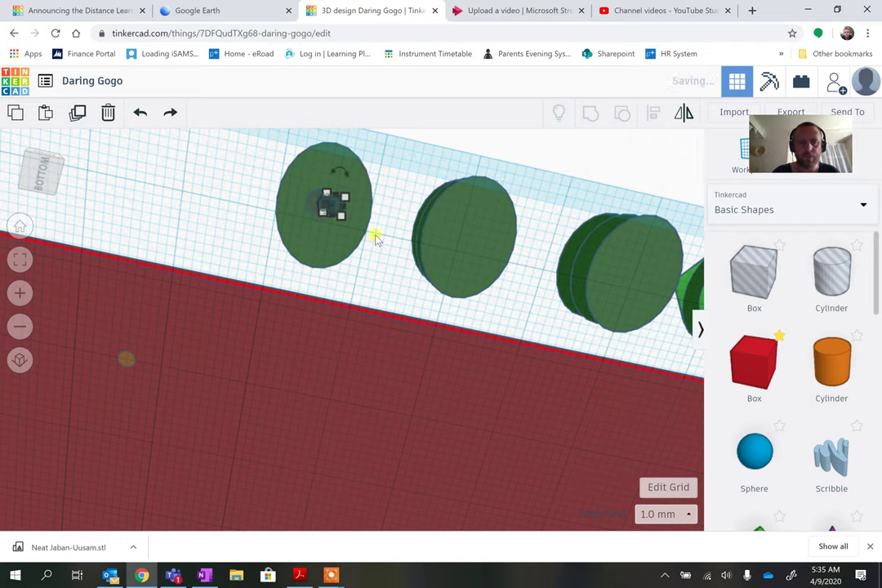
drag(331, 214, 505, 260)
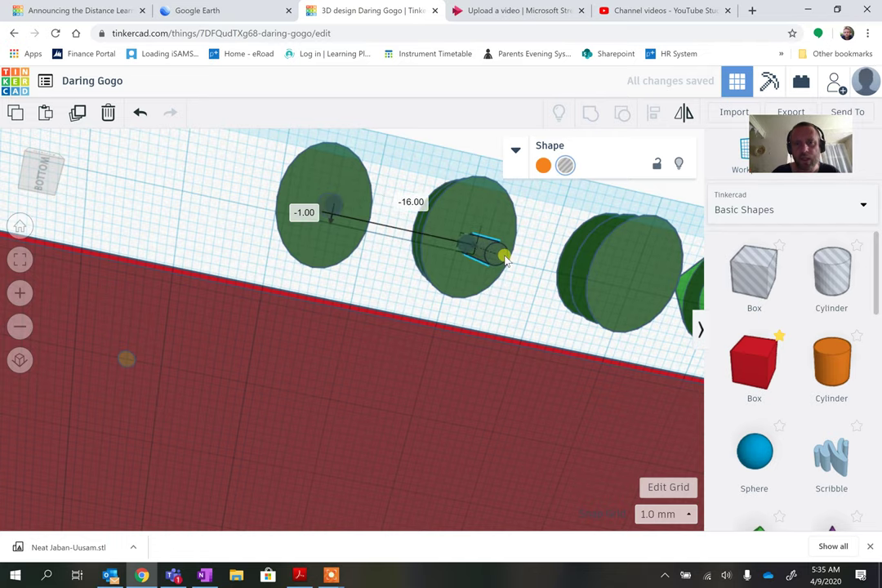
drag(523, 295, 539, 307)
click(539, 308)
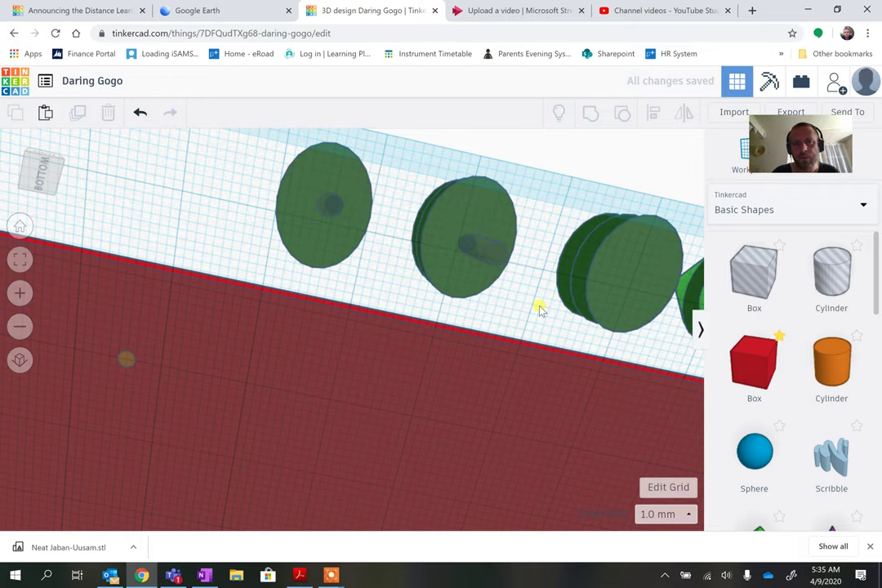
- Place another hole copy into the third tree's base and adjust its position
key(ctrl+z)
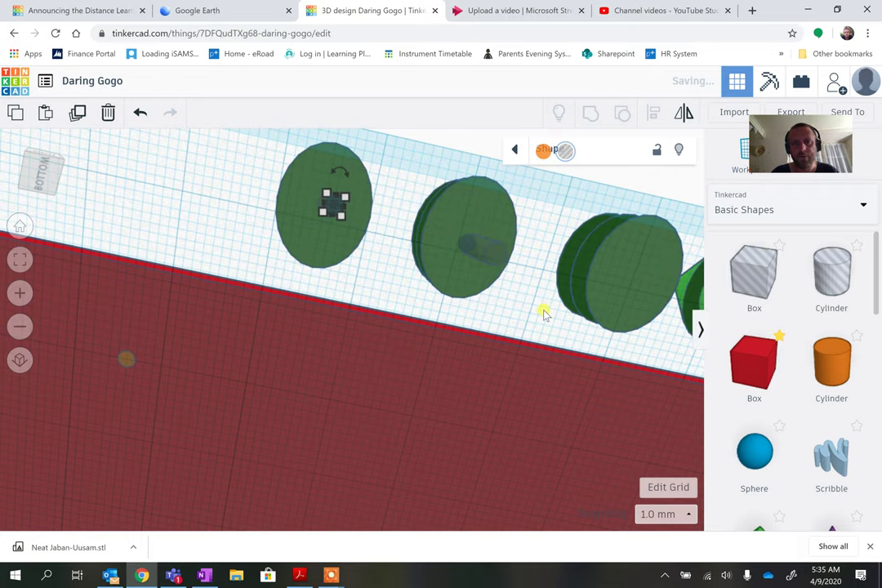
scroll(541, 309, down, 3)
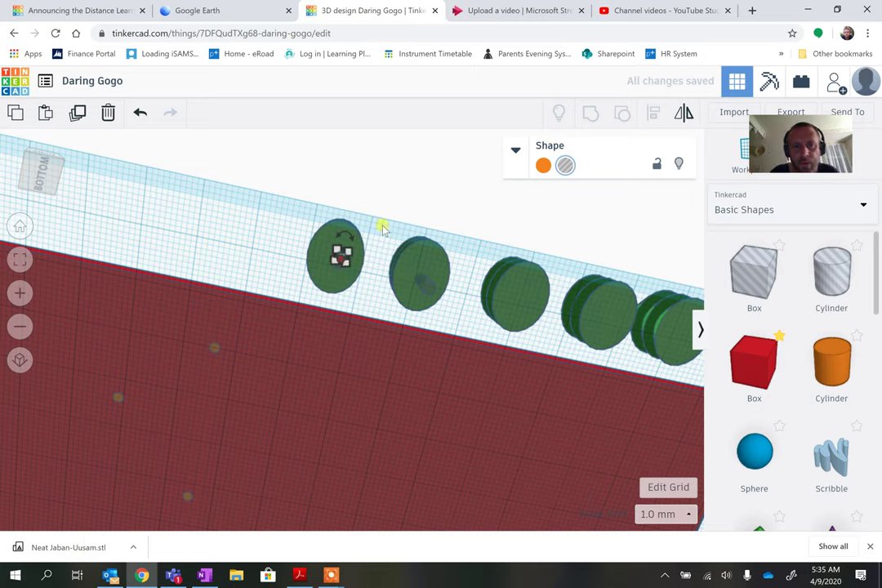
click(341, 262)
drag(342, 261, 543, 313)
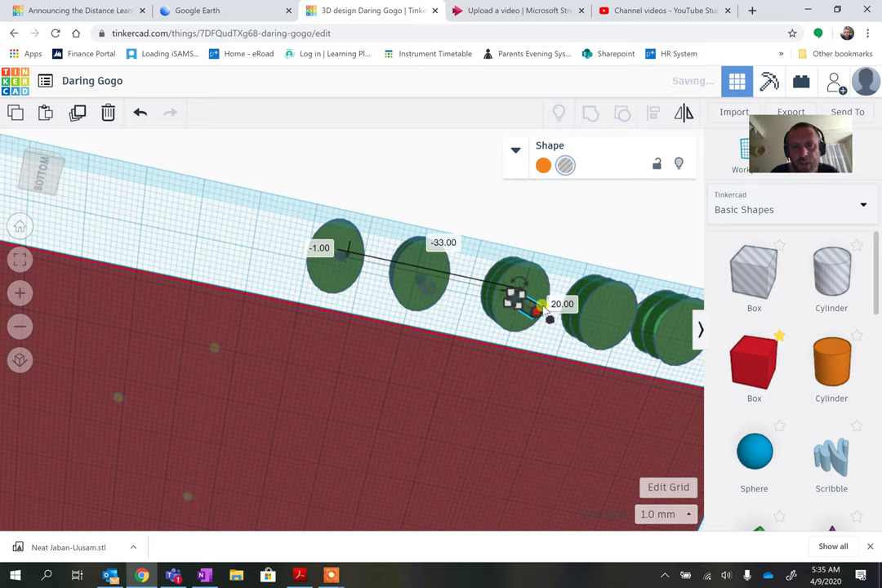
click(603, 367)
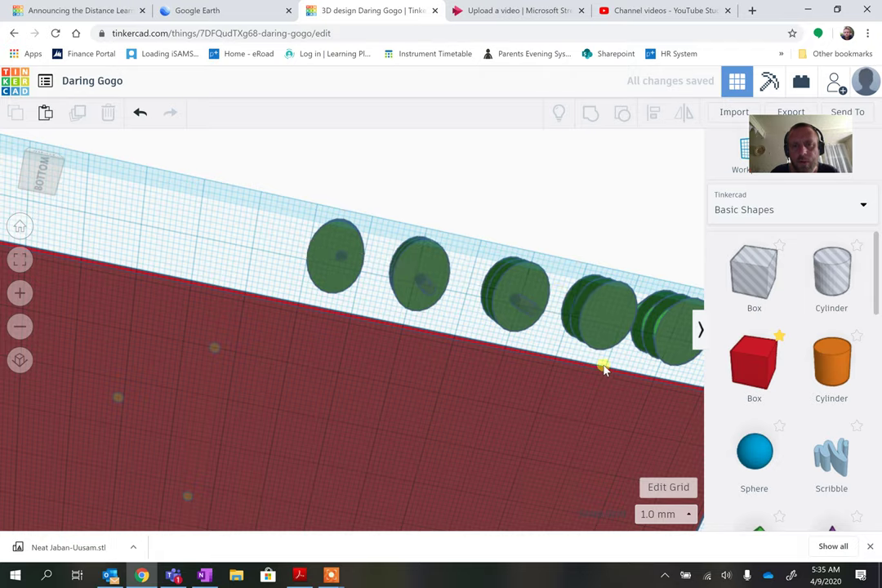
right_drag(556, 367, 453, 346)
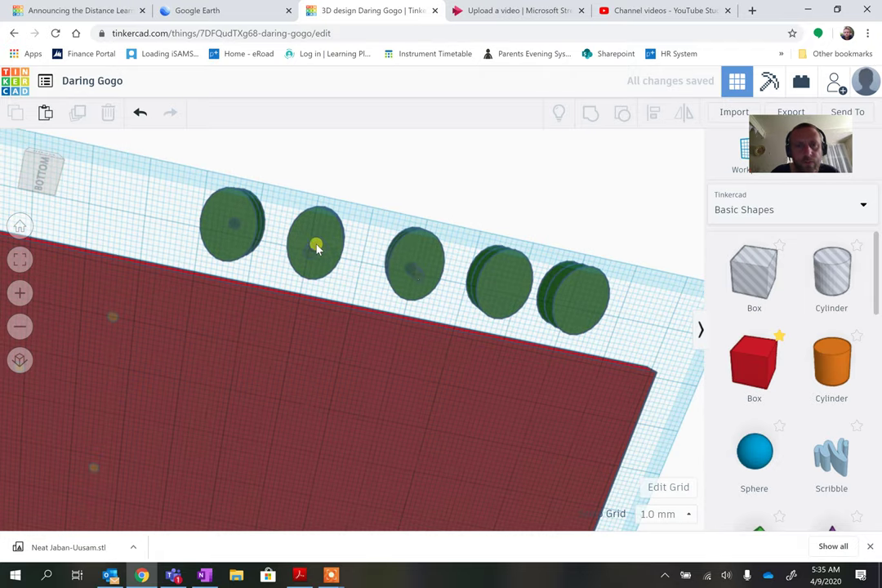
drag(428, 273, 464, 236)
click(441, 255)
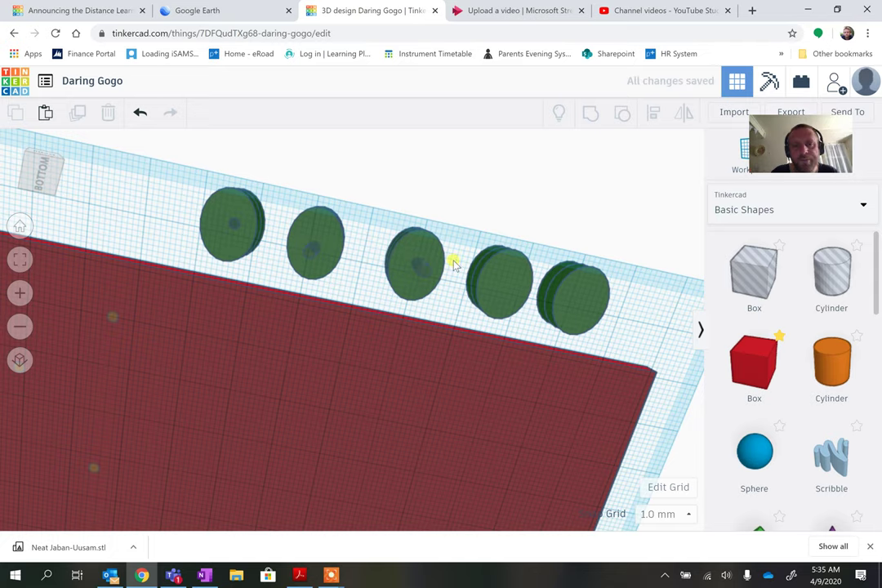
- Place hole copies into the fourth and fifth tree bases
click(233, 227)
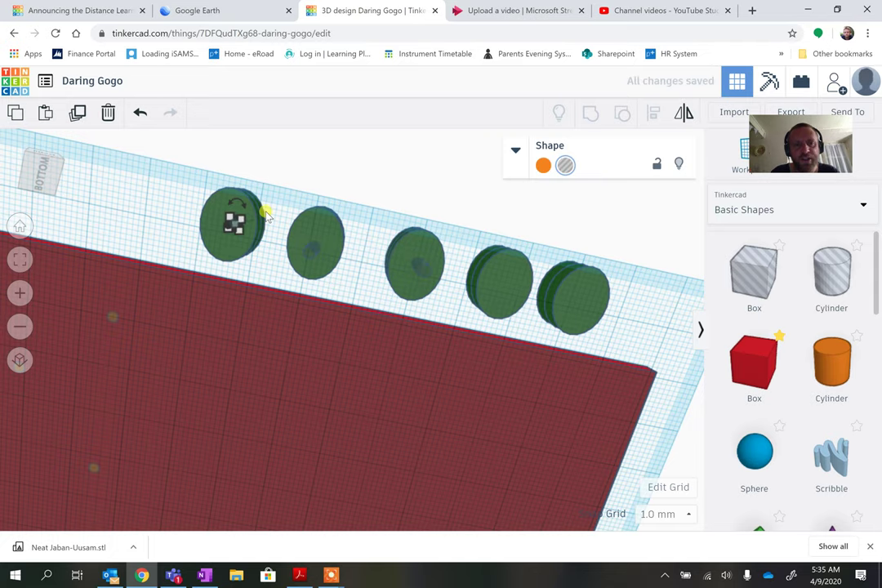
drag(235, 229, 508, 291)
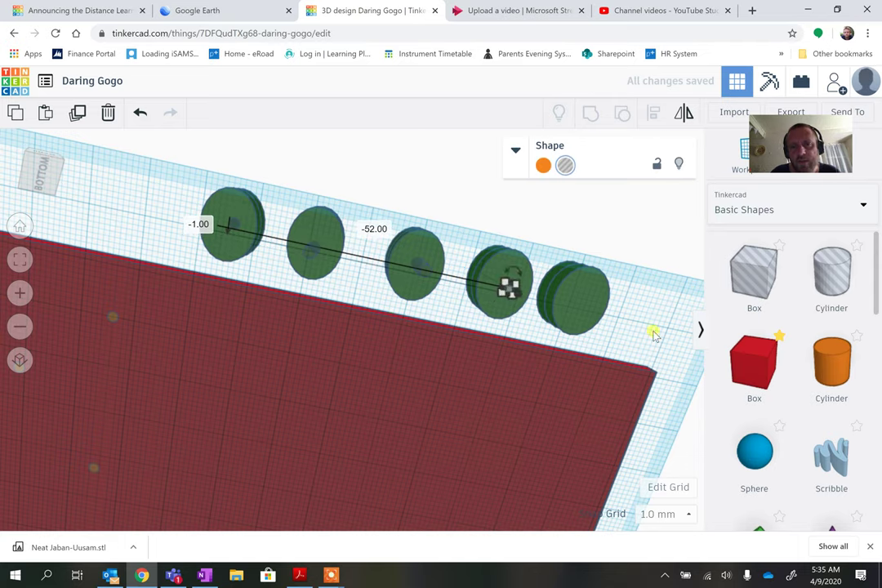
drag(657, 330, 630, 323)
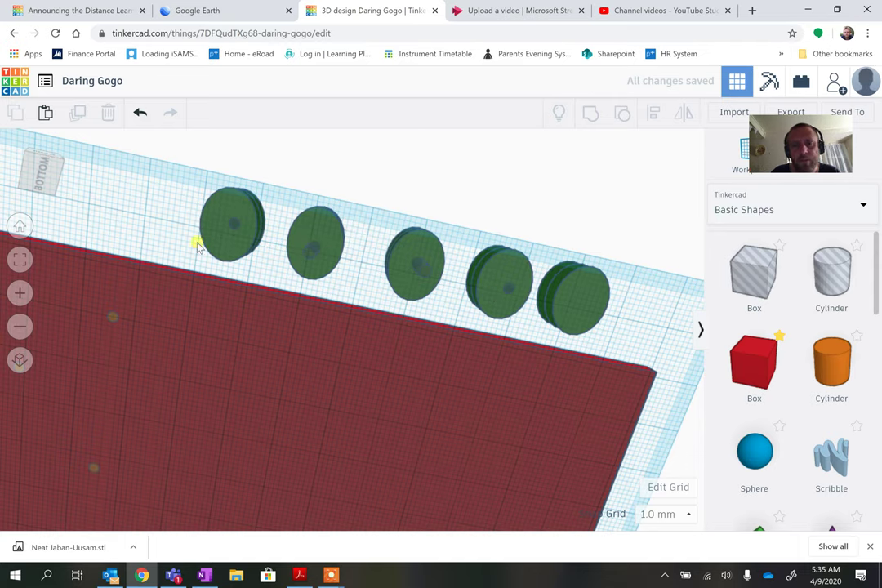
click(234, 228)
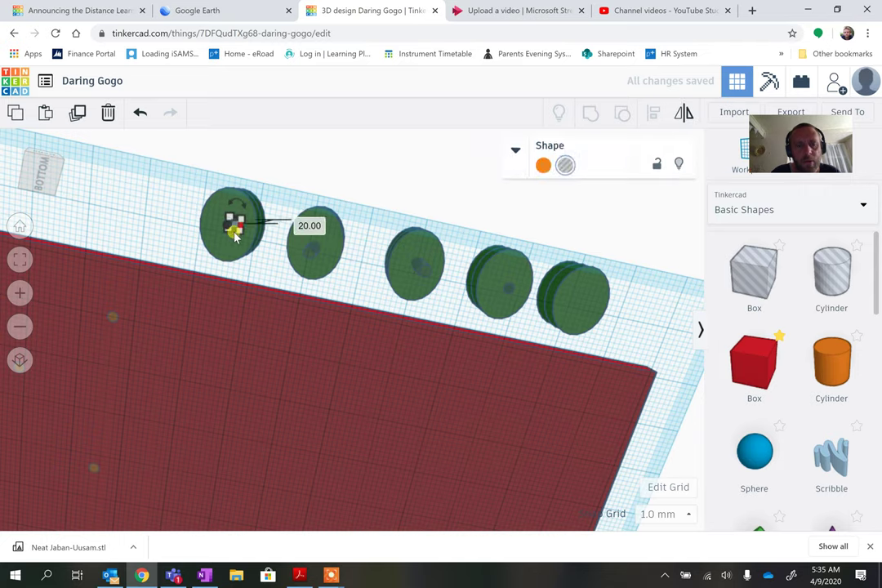
mouse_move(234, 234)
mouse_down()
mouse_move(279, 246)
mouse_move(240, 228)
mouse_up()
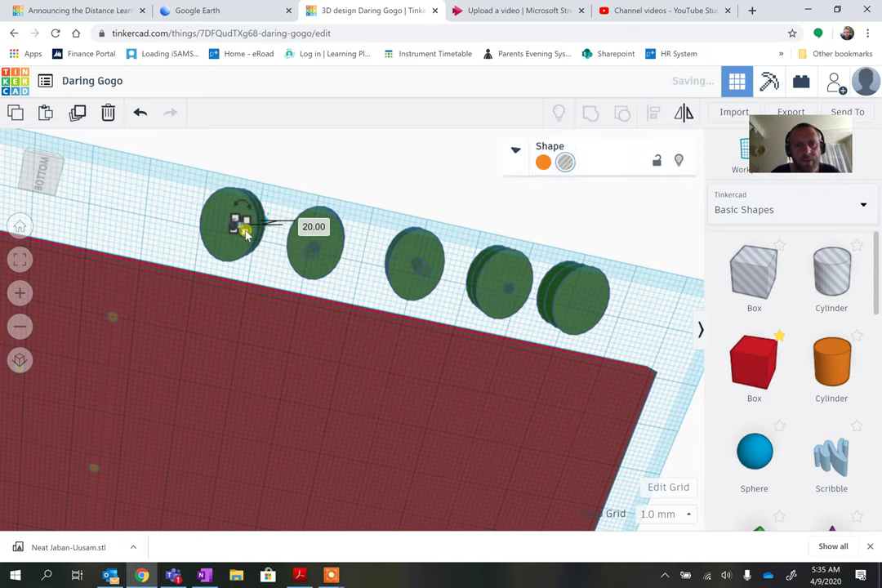
click(276, 193)
drag(526, 294, 590, 304)
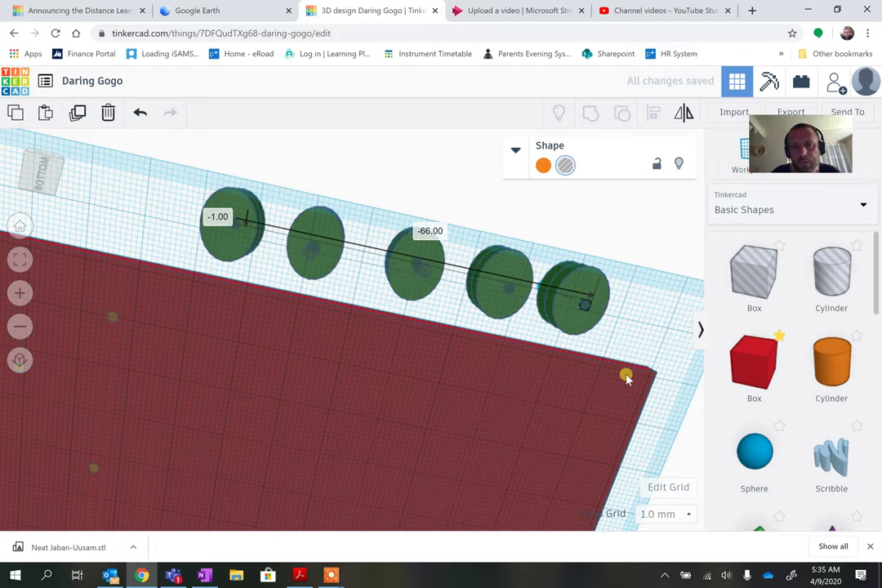
middle_drag(620, 339, 576, 353)
mouse_move(576, 353)
right_down()
mouse_move(557, 329)
mouse_move(553, 342)
right_up()
click(572, 238)
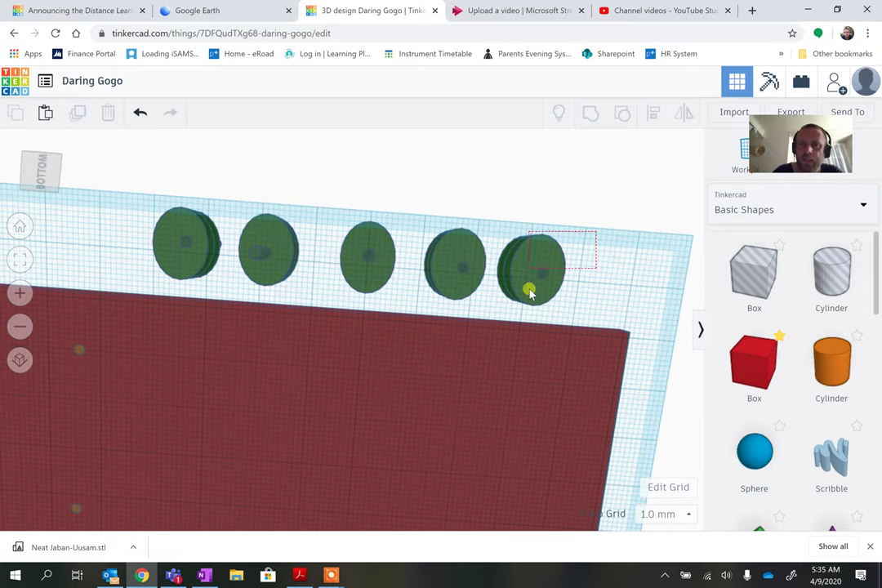
- Centre-align the holes within the fifth and fourth tree bases
click(499, 314)
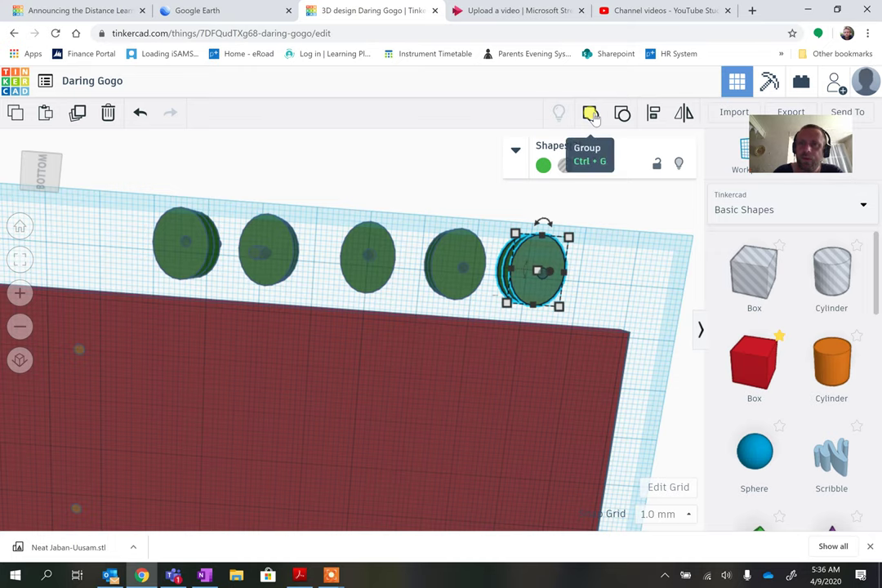
click(656, 115)
right_drag(639, 290, 527, 253)
click(527, 249)
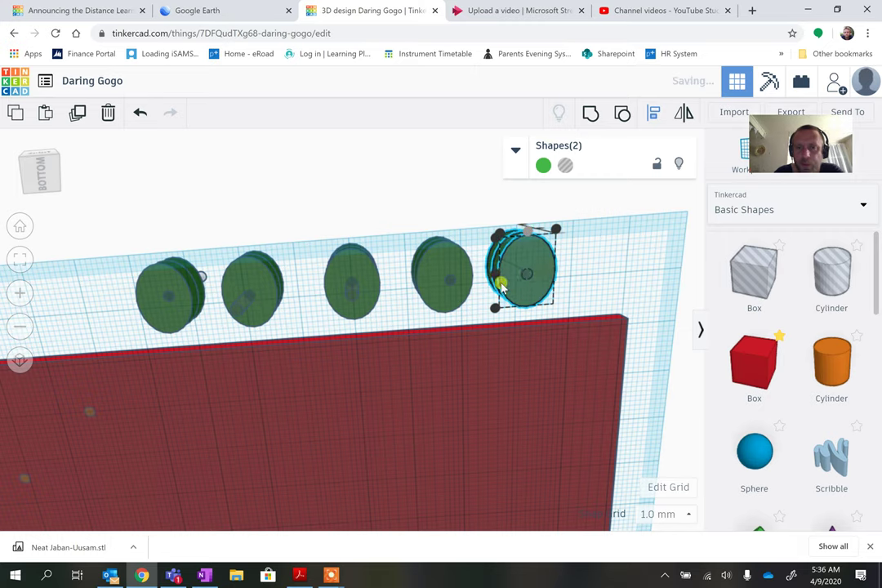
click(493, 274)
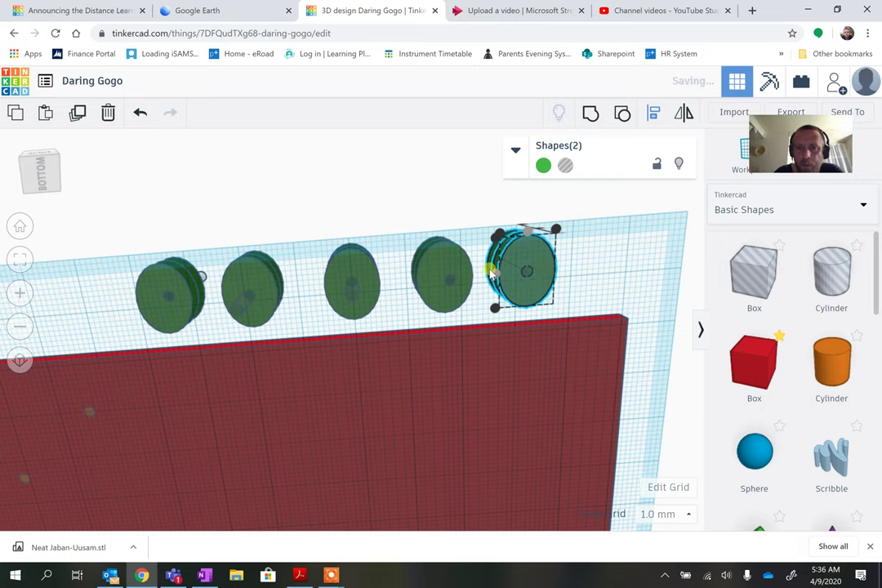
click(393, 217)
click(457, 306)
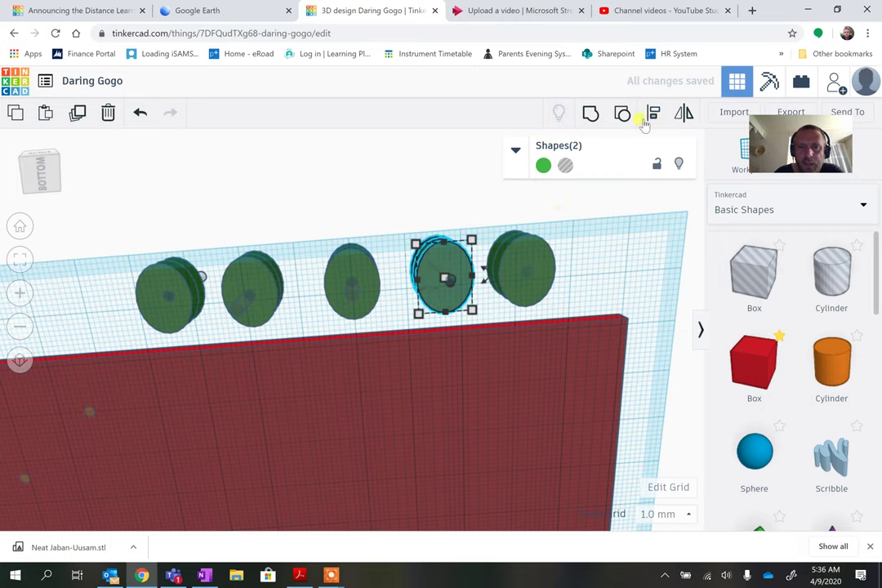
click(646, 119)
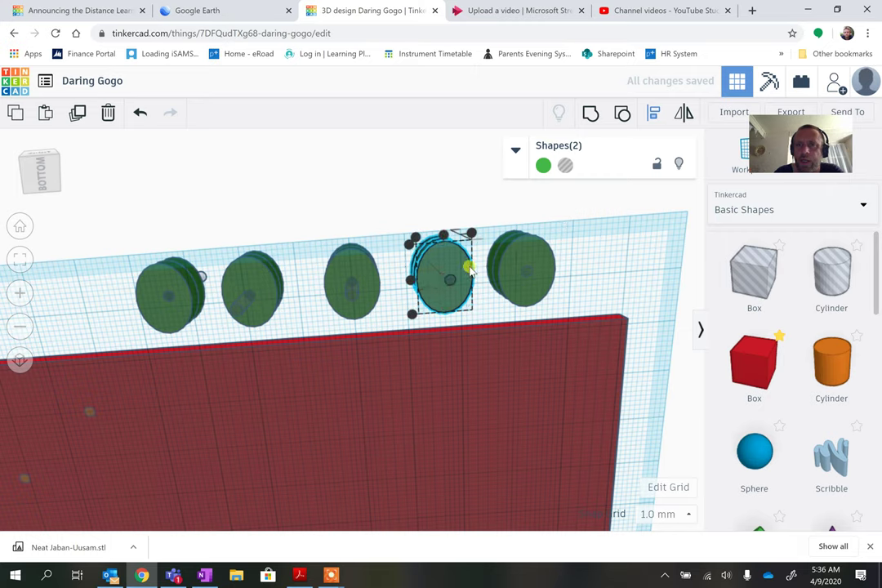
click(425, 278)
- Centre-align the hole within the middle tree base
drag(303, 217, 391, 322)
click(654, 113)
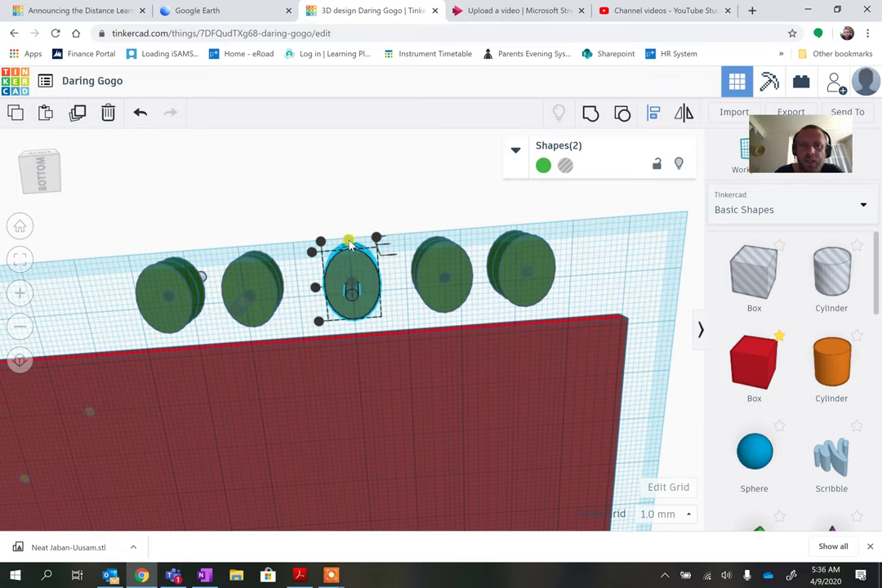
click(325, 292)
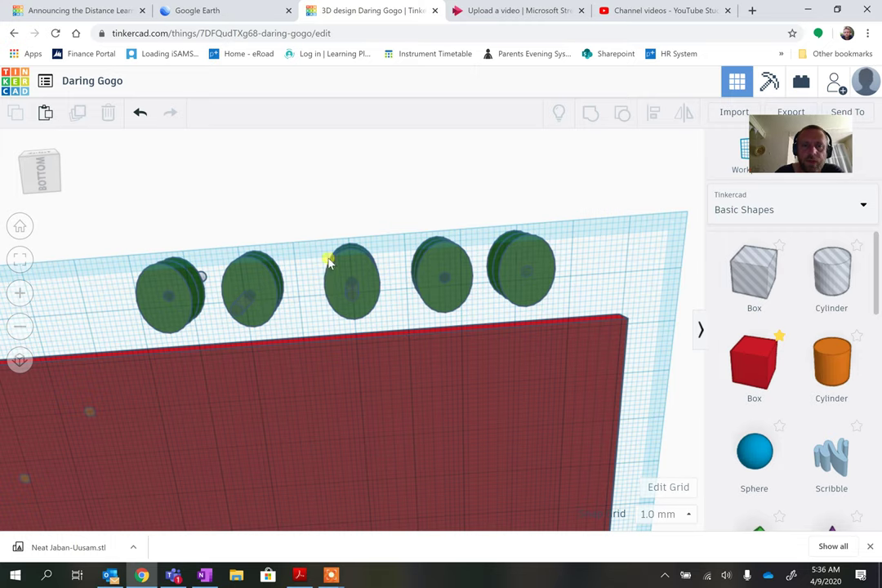
drag(319, 221, 384, 319)
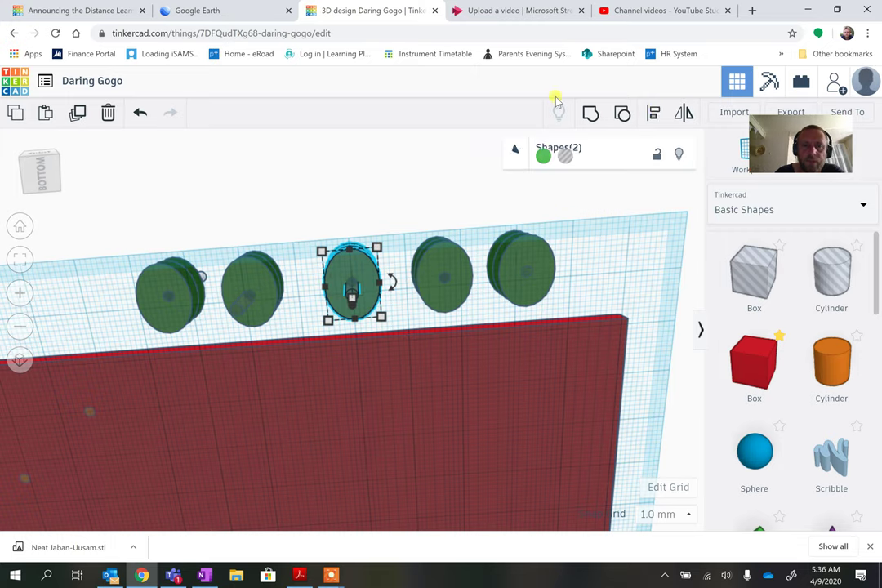
click(653, 112)
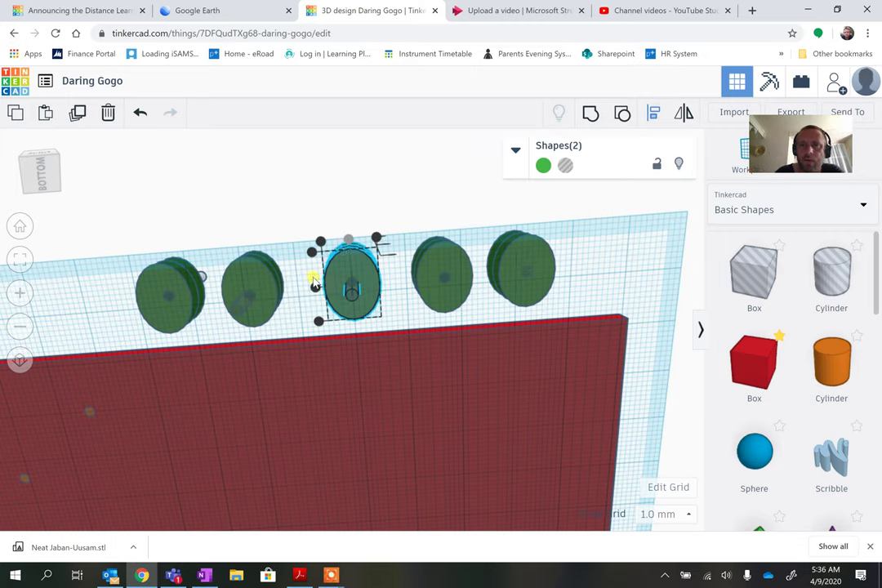
click(315, 284)
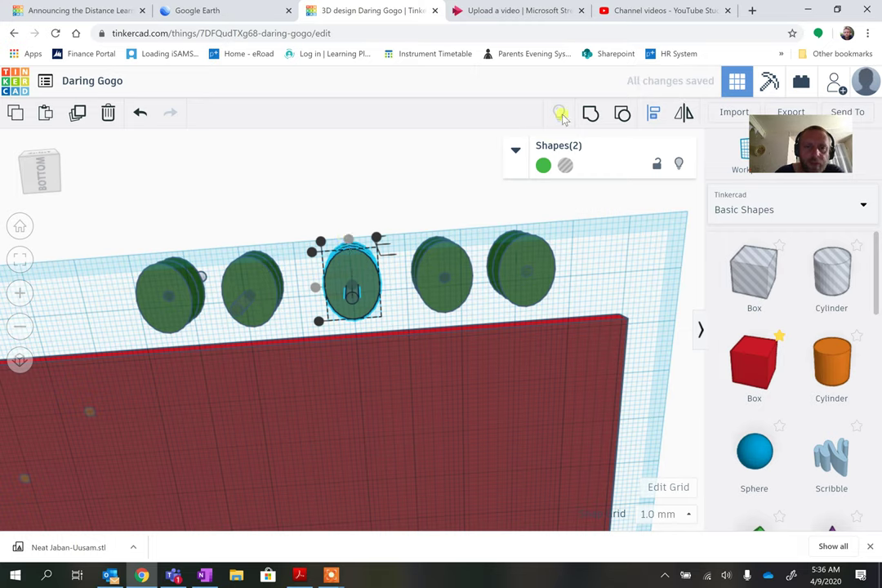
key(Escape)
- Centre the hole on the leftmost tree along both axes, then view from the side
drag(218, 215, 290, 325)
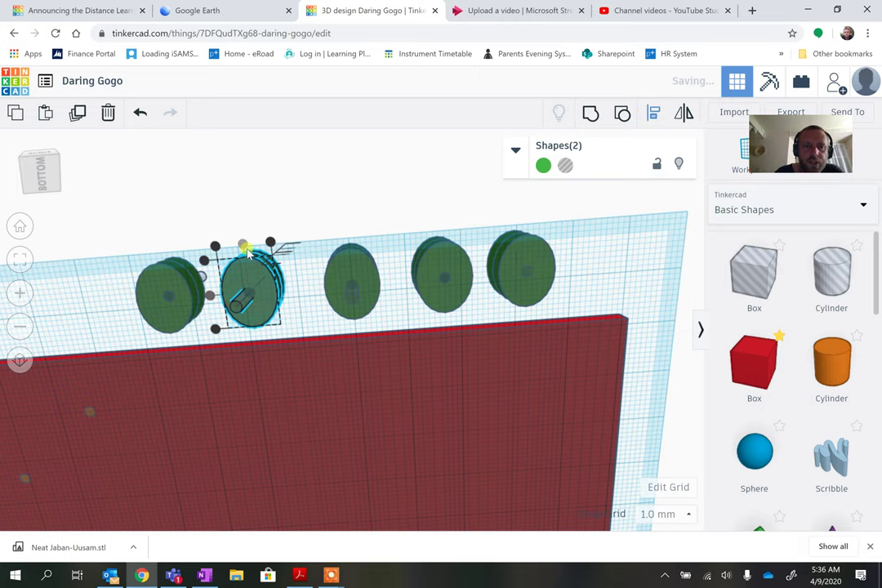
click(309, 226)
drag(119, 231, 193, 335)
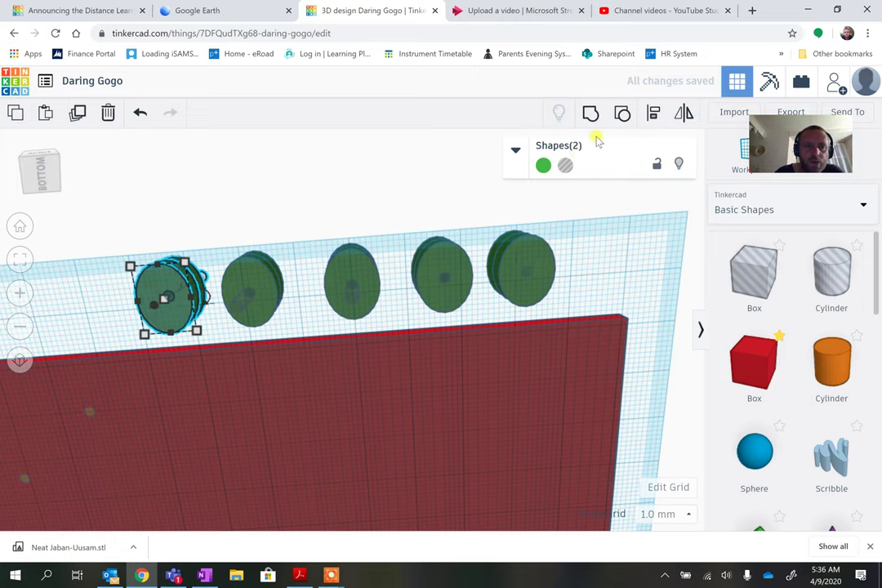
click(653, 112)
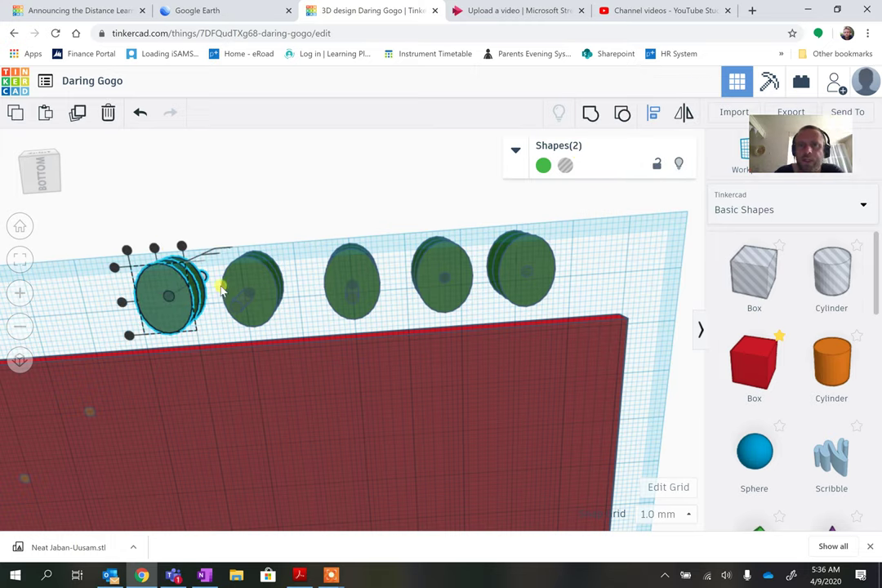
click(154, 249)
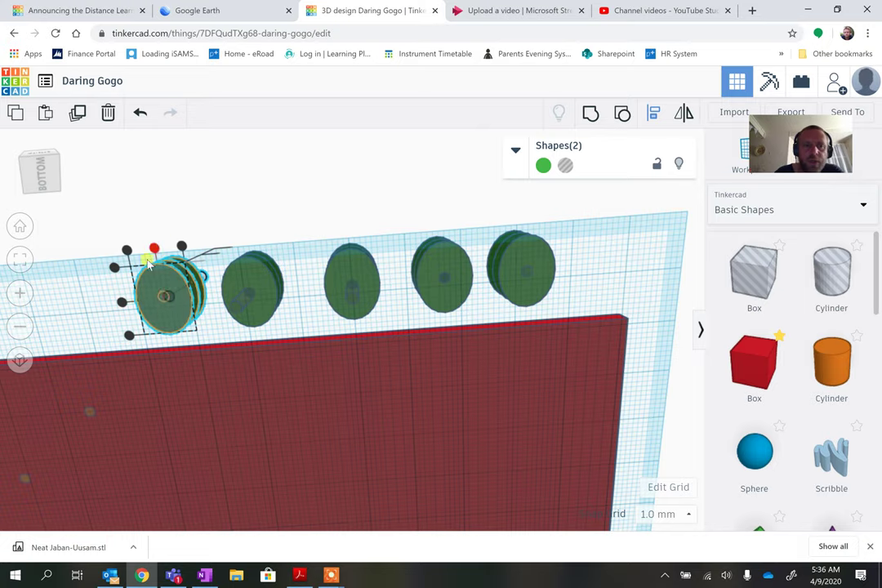
click(122, 303)
right_drag(305, 232, 324, 323)
- Lower the holes in the first, fourth and fifth trees about 7–8 mm below the workplane
click(201, 390)
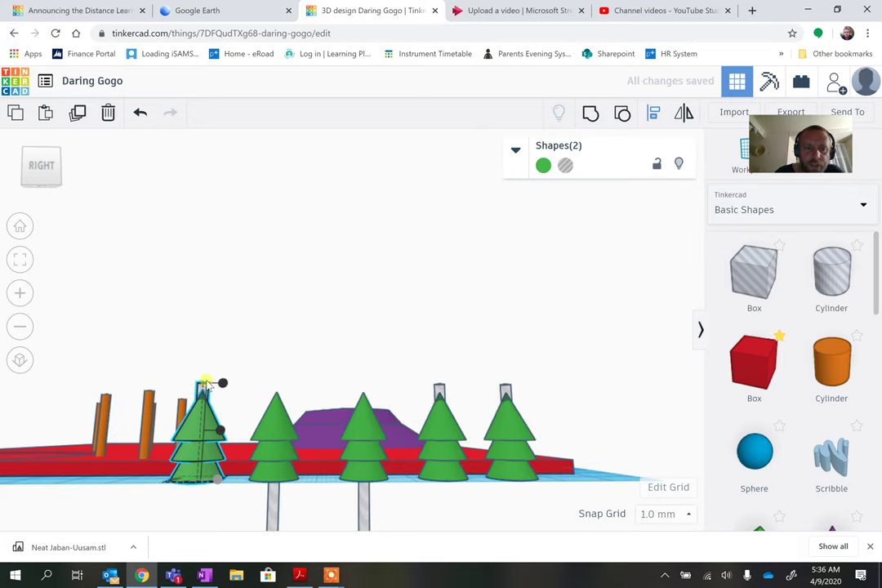
click(549, 324)
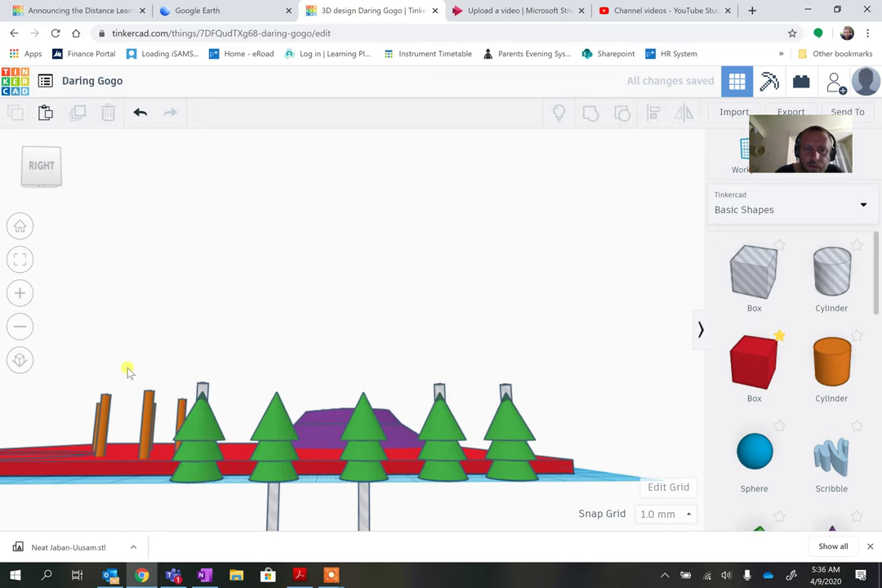
click(204, 390)
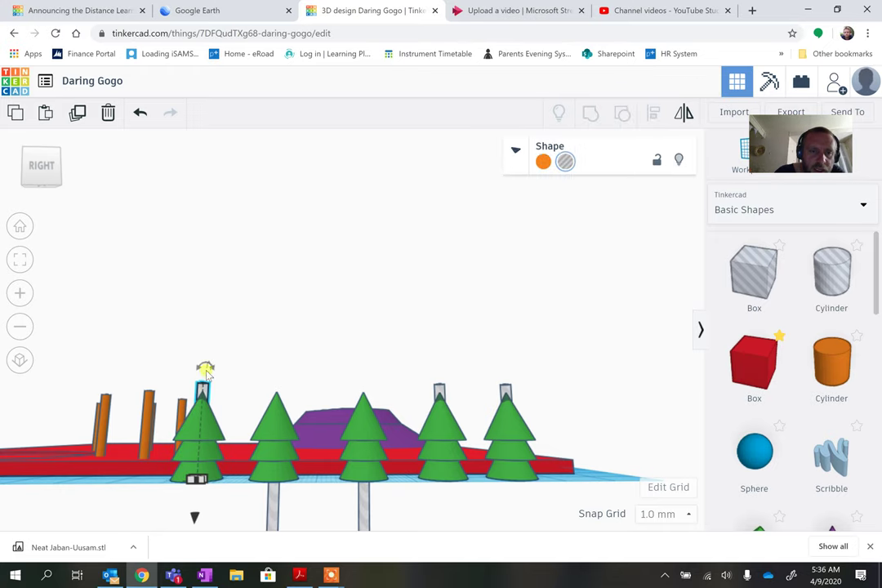
drag(195, 518, 199, 557)
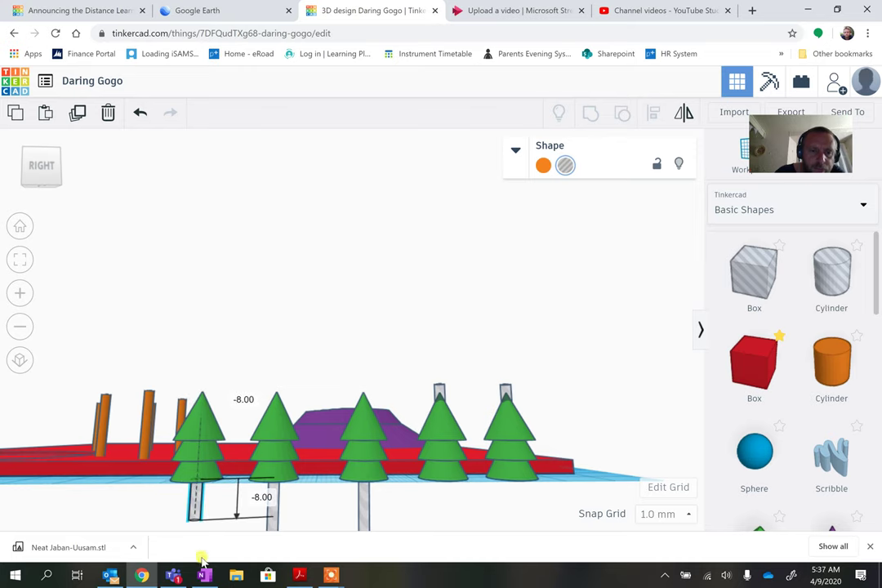
click(441, 393)
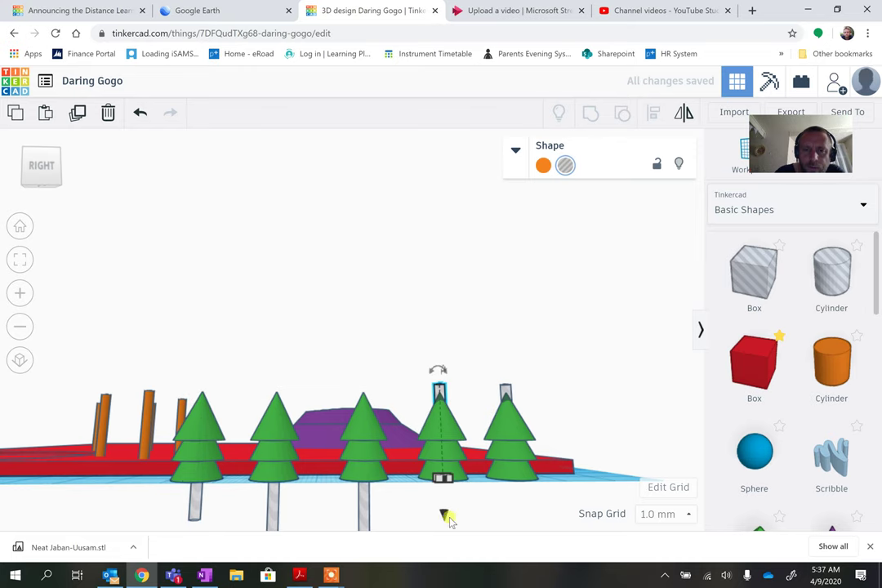
drag(445, 517, 449, 546)
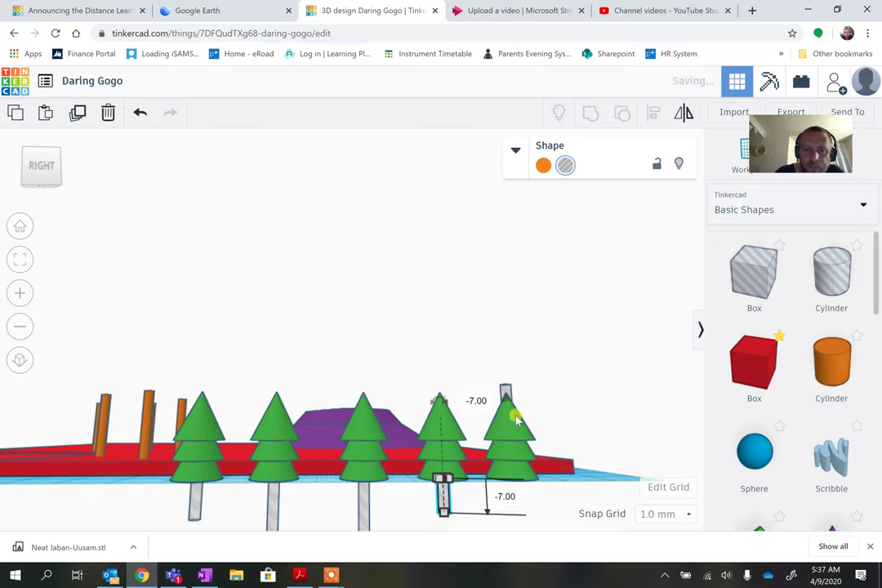
click(507, 392)
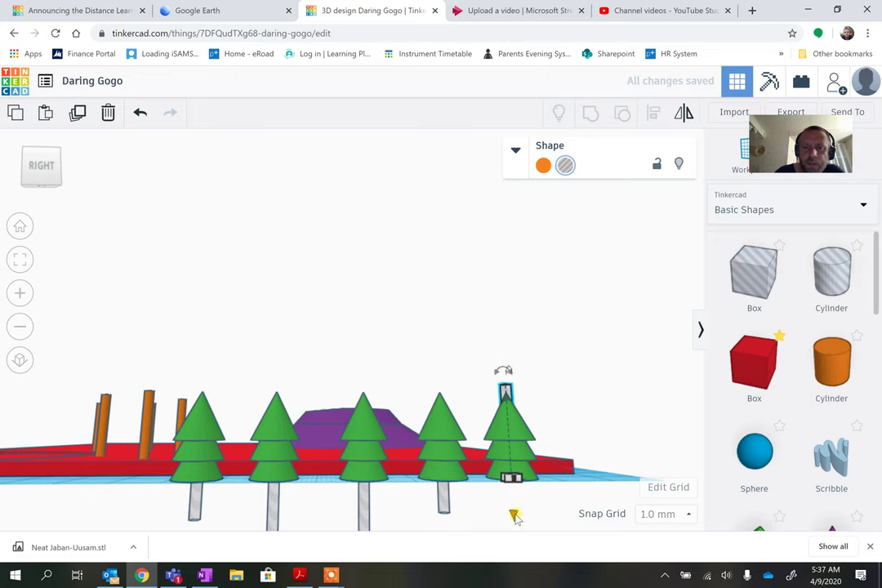
drag(516, 516, 516, 557)
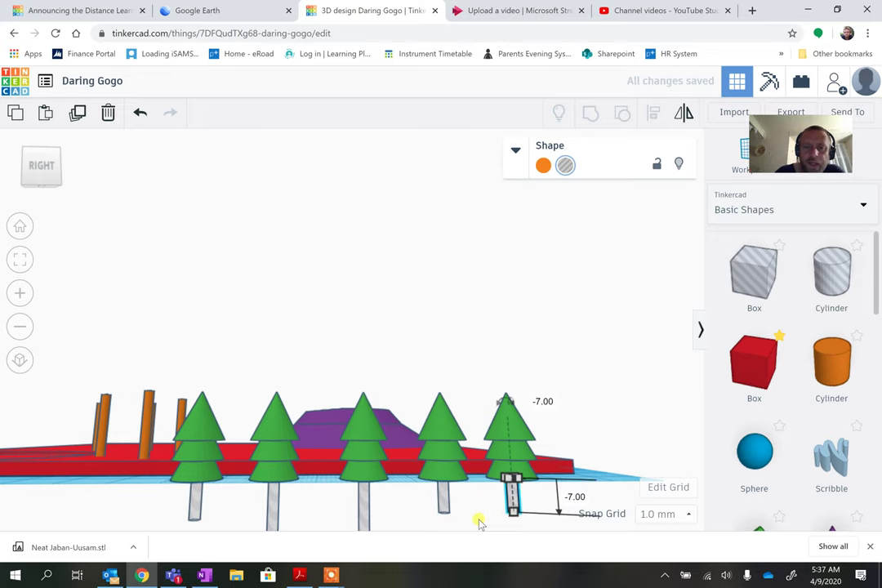
right_drag(478, 522, 482, 383)
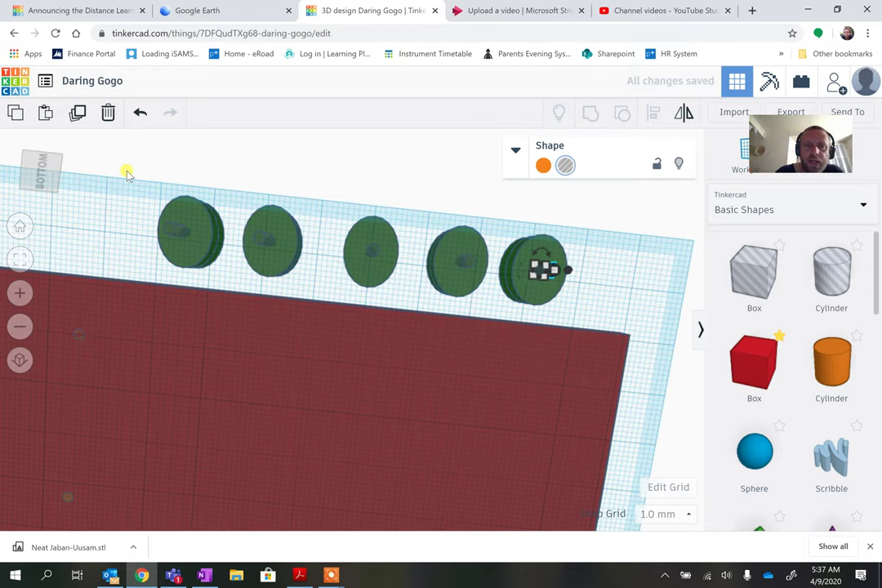
- Group the first, second and third trees each with its hole cylinder
drag(127, 174, 223, 260)
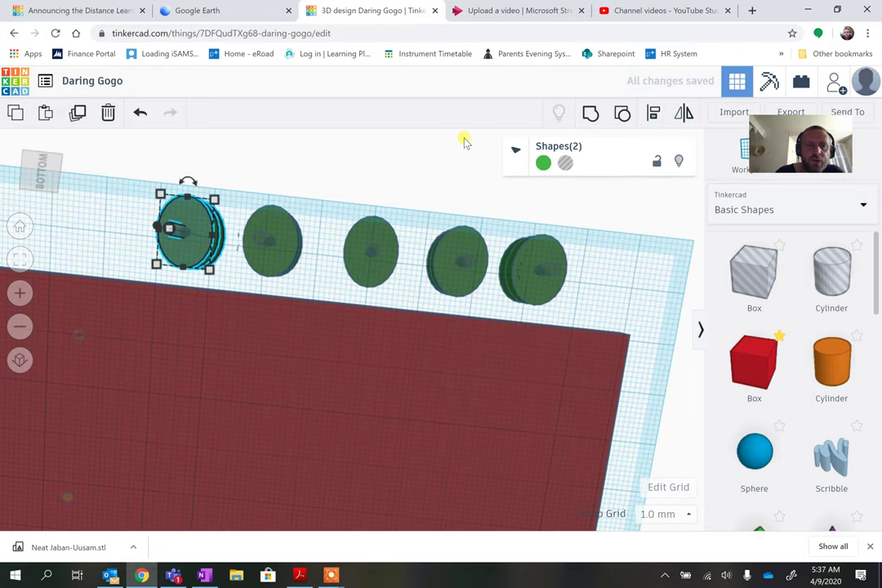
key(ctrl+g)
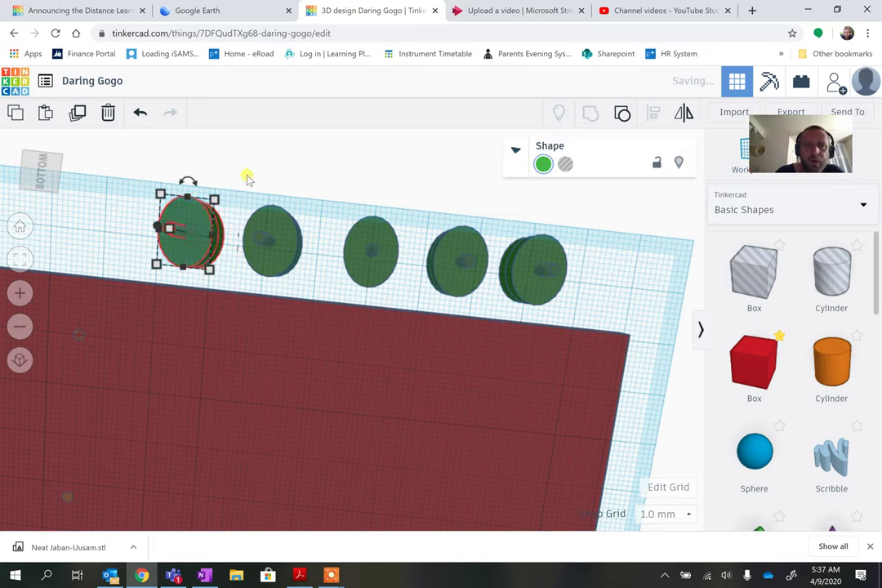
drag(360, 238, 237, 175)
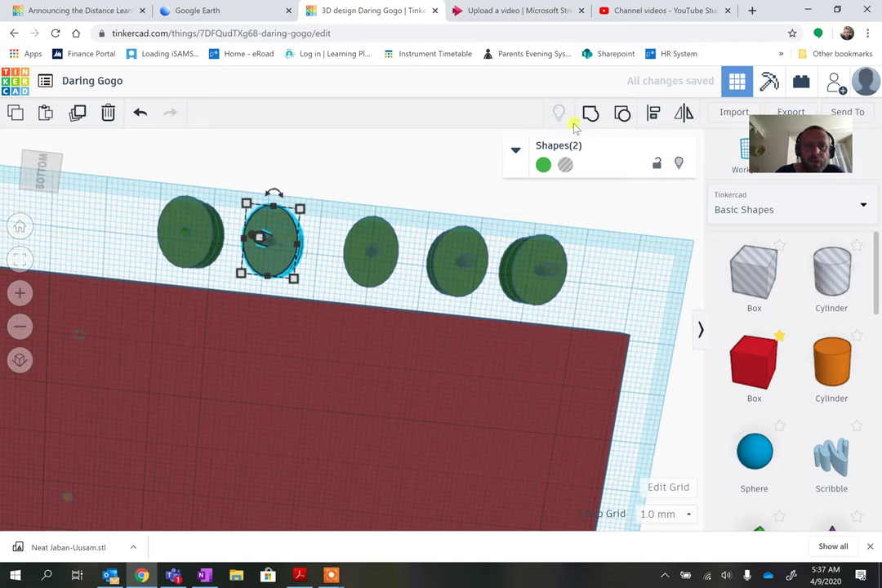
click(593, 113)
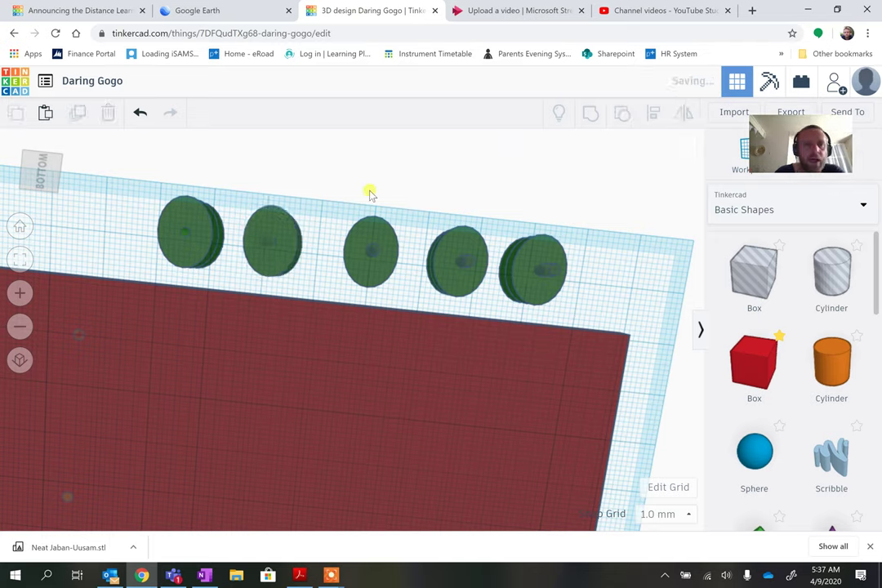
drag(336, 182, 403, 273)
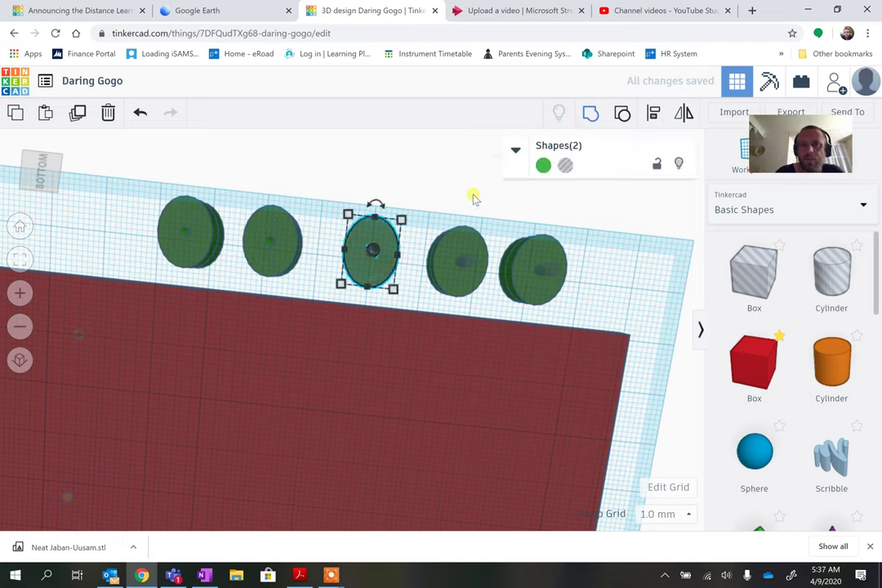
key(ctrl+g)
click(437, 202)
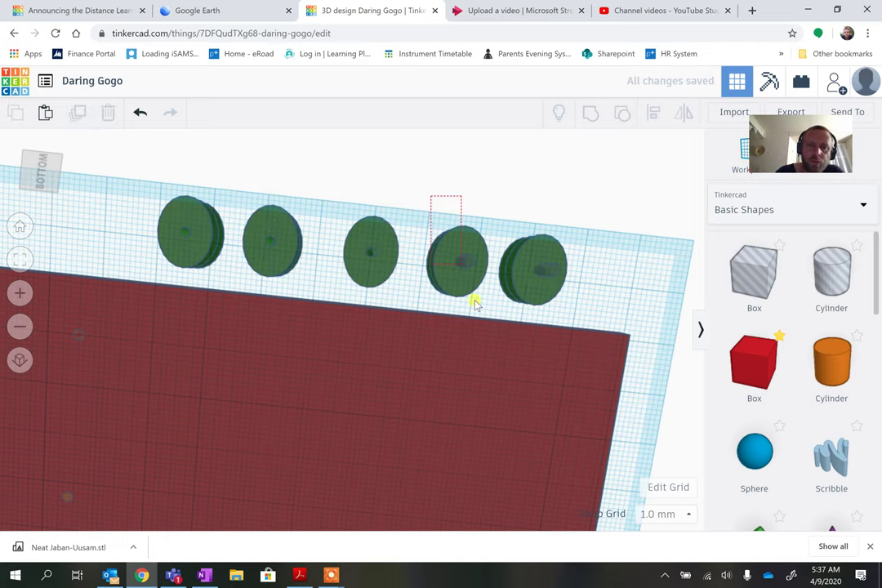
- Group the fourth and fifth trees each with its hole cylinder
drag(475, 302, 480, 297)
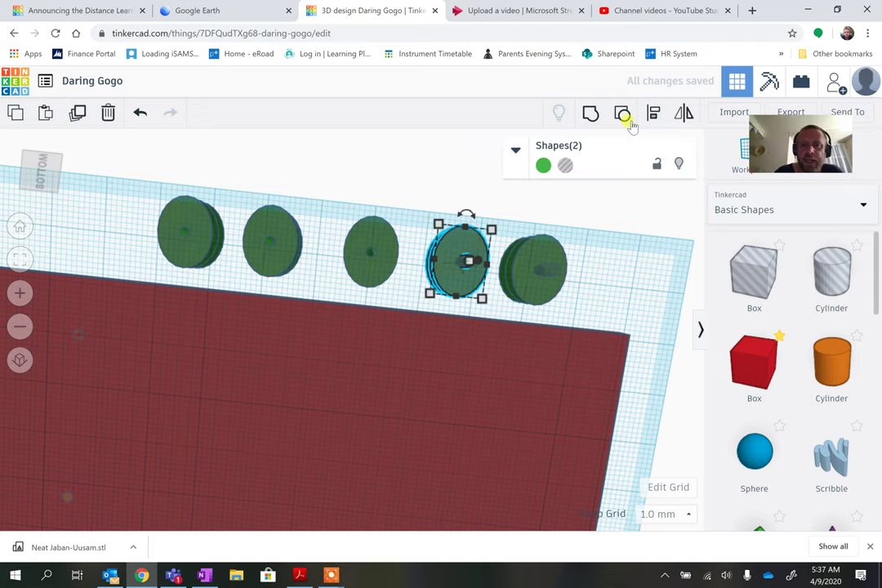
click(590, 115)
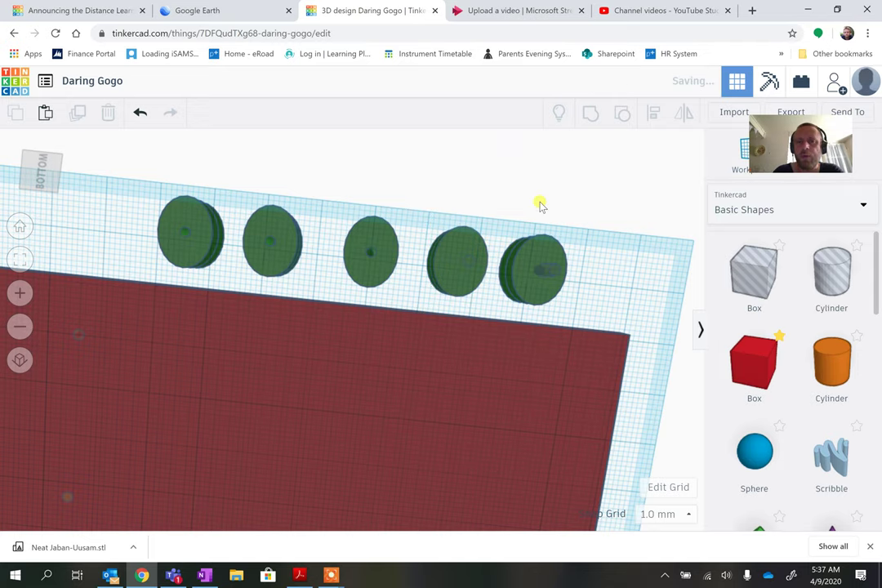
drag(512, 214, 582, 310)
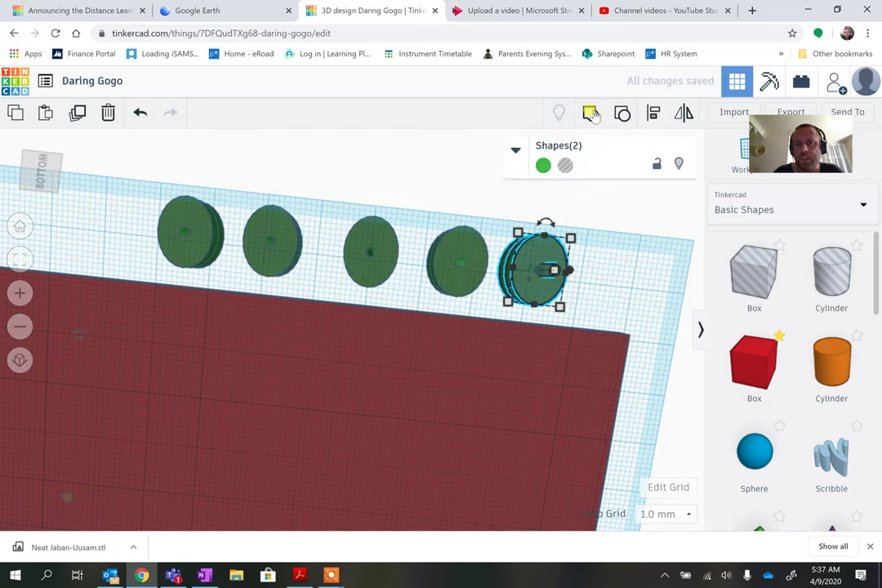
click(592, 114)
scroll(452, 275, up, 3)
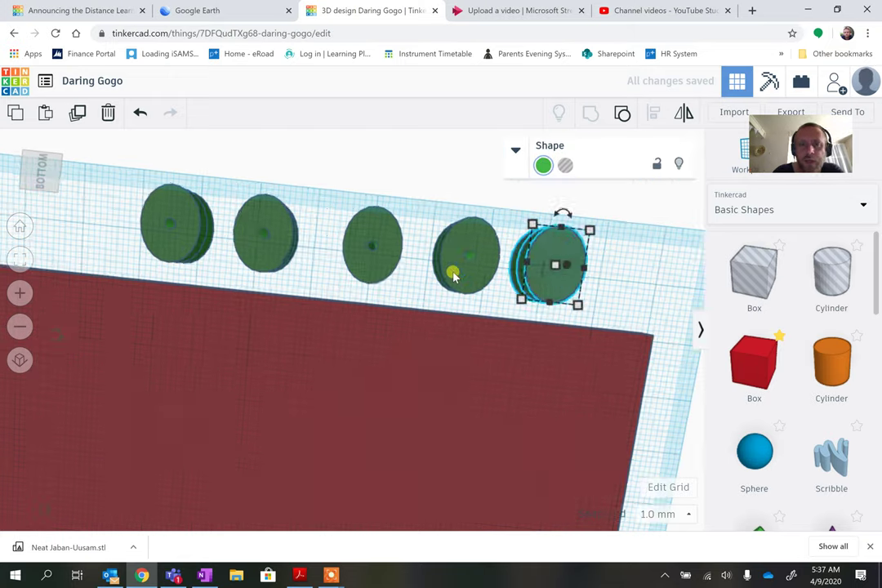
scroll(453, 276, down, 5)
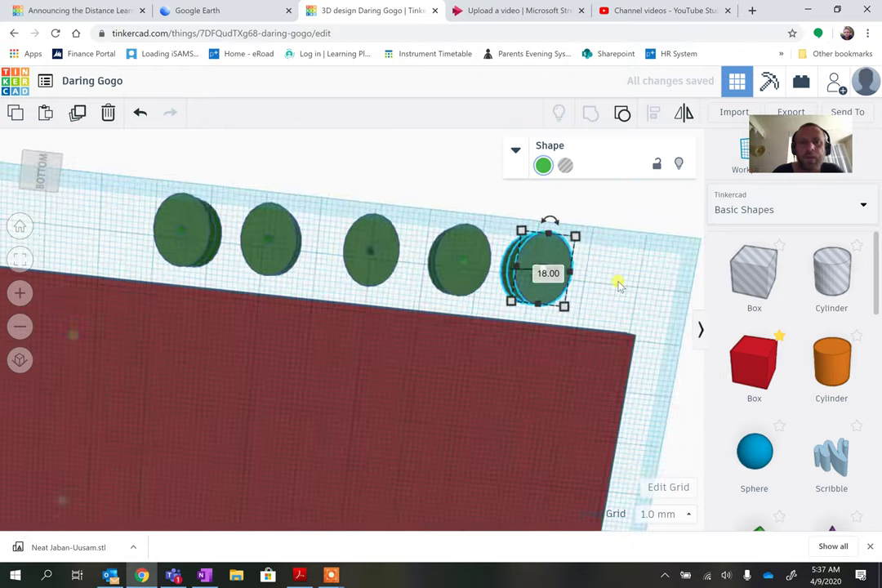
right_drag(619, 281, 645, 387)
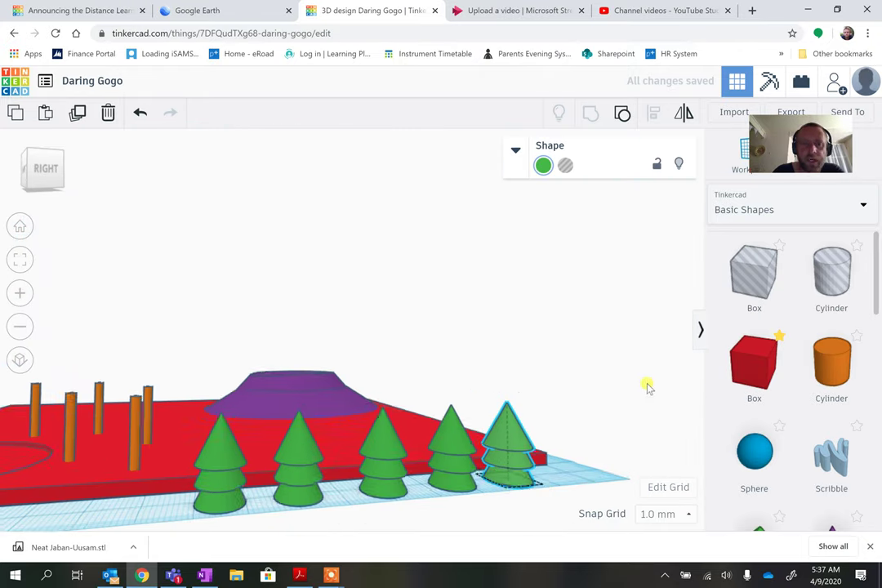
- Copy the leftmost tree and move the copy in front of the purple volcano
right_drag(119, 484, 342, 499)
scroll(342, 499, up, 3)
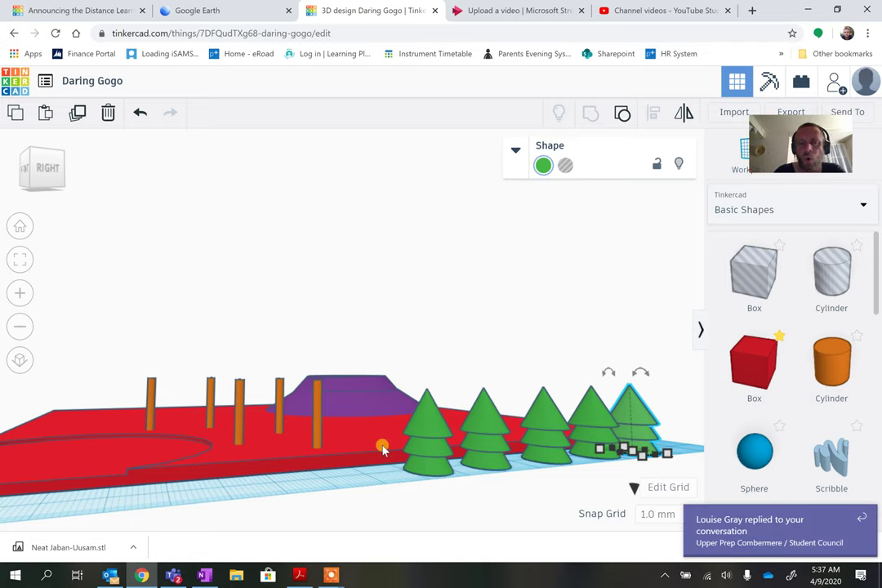
click(432, 458)
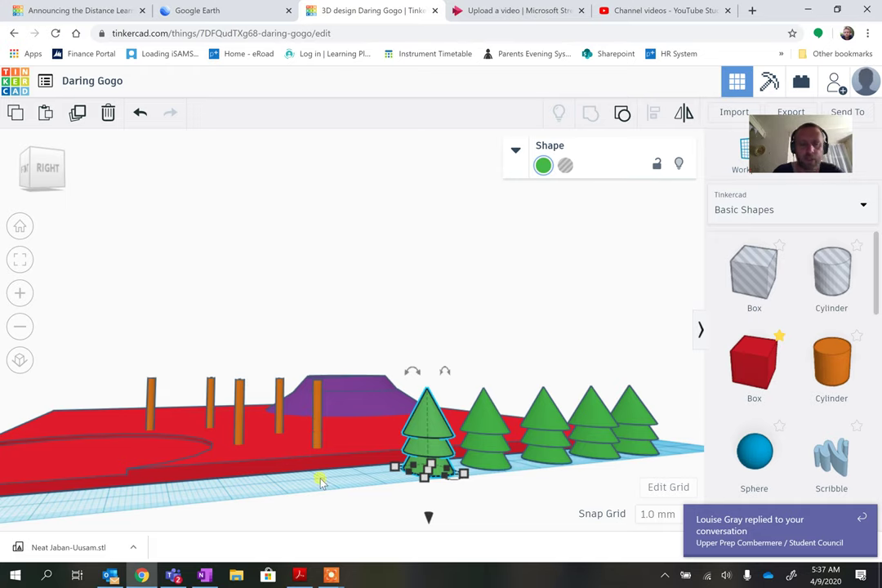
drag(425, 457, 449, 437)
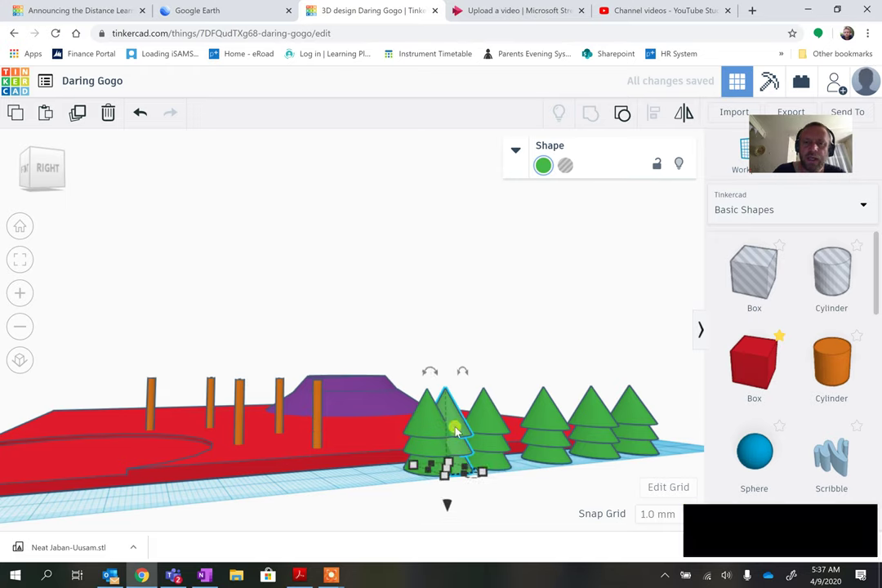
drag(379, 418, 320, 428)
- Set the tree copy onto an orange post and raise it so its socket fits over the peg
right_drag(355, 419, 323, 445)
mouse_move(322, 440)
mouse_down()
mouse_move(331, 434)
mouse_move(323, 427)
mouse_up()
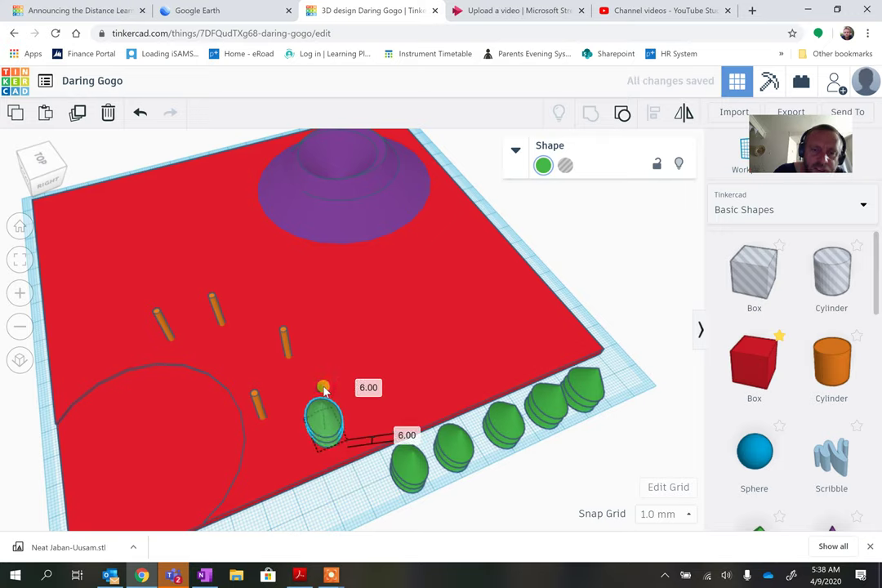
mouse_move(325, 423)
right_down()
mouse_move(331, 464)
mouse_move(335, 425)
right_up()
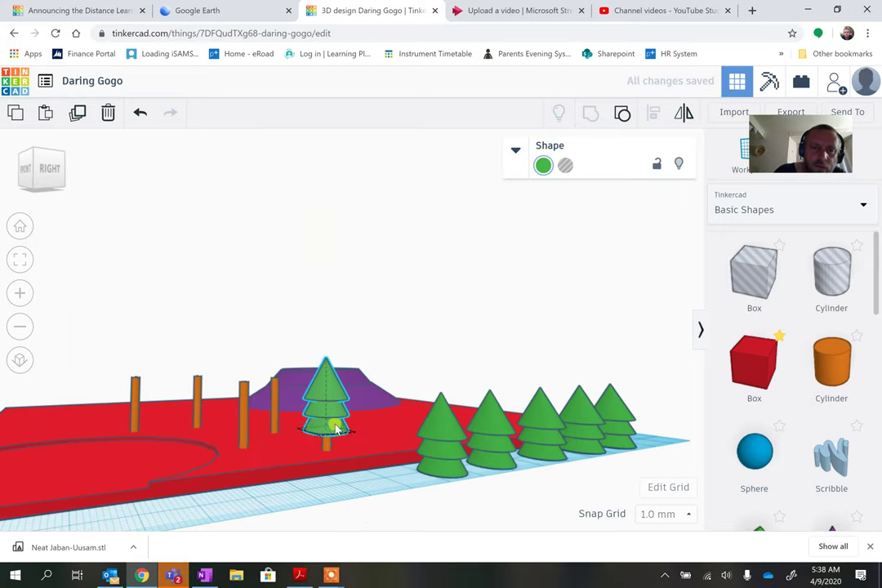
mouse_move(327, 321)
mouse_down()
mouse_move(331, 309)
mouse_move(329, 321)
mouse_up()
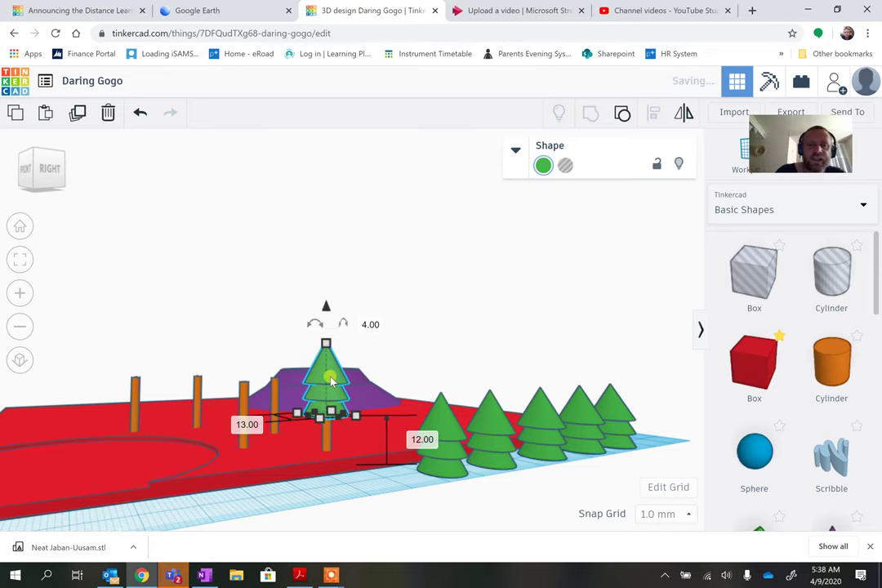
click(326, 465)
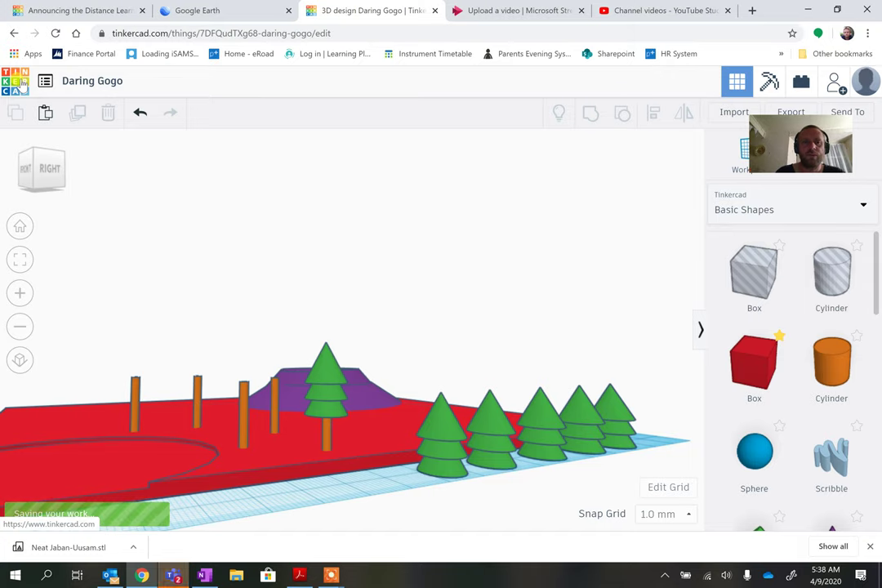
- Return to the designs dashboard and open the Daring Gogo design's properties
click(23, 84)
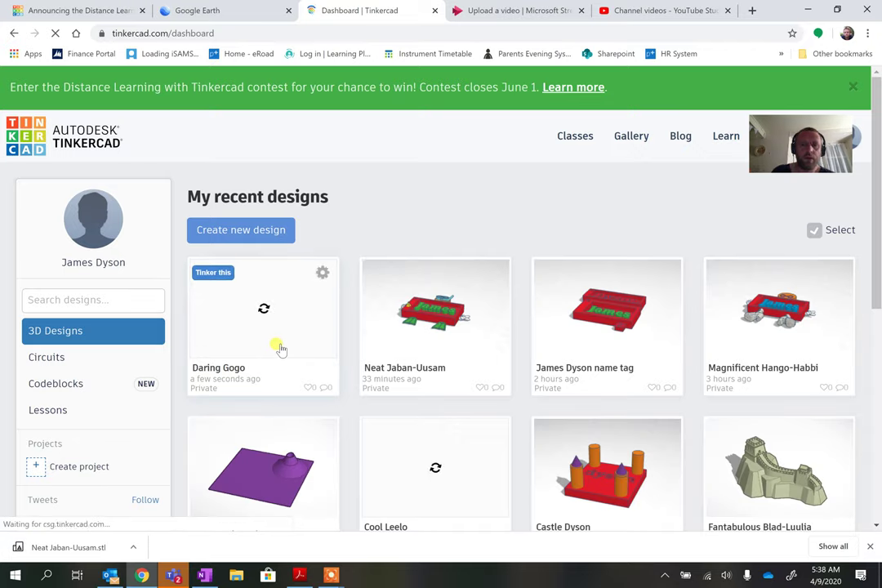
click(322, 273)
click(335, 282)
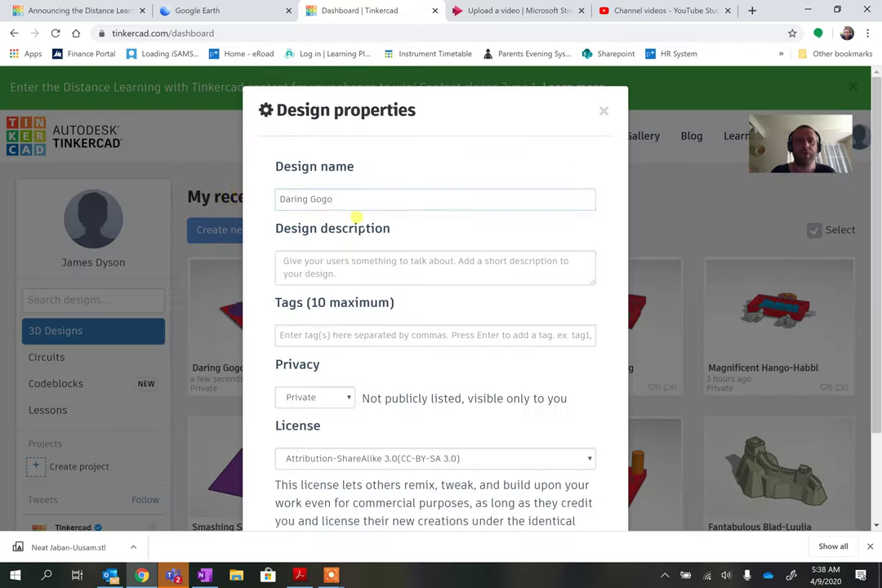
drag(332, 192, 232, 196)
click(231, 191)
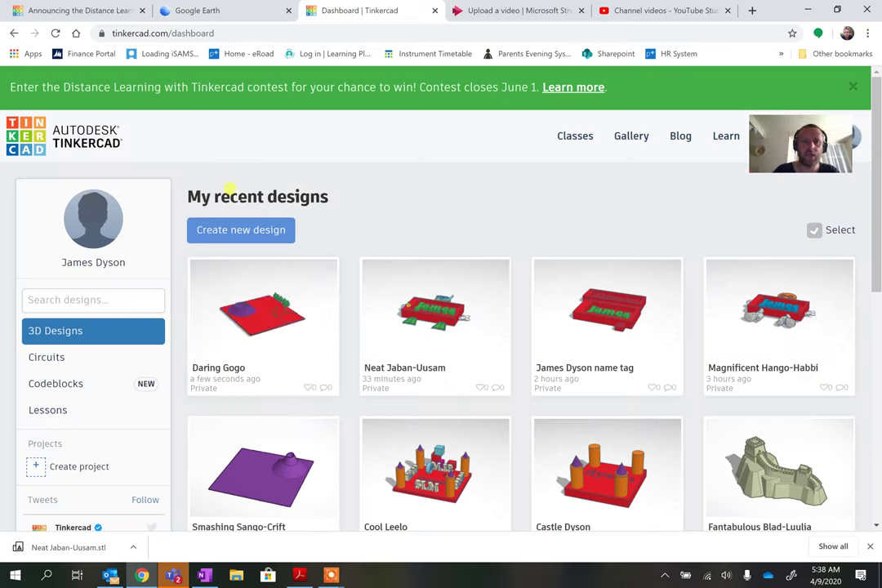
click(323, 274)
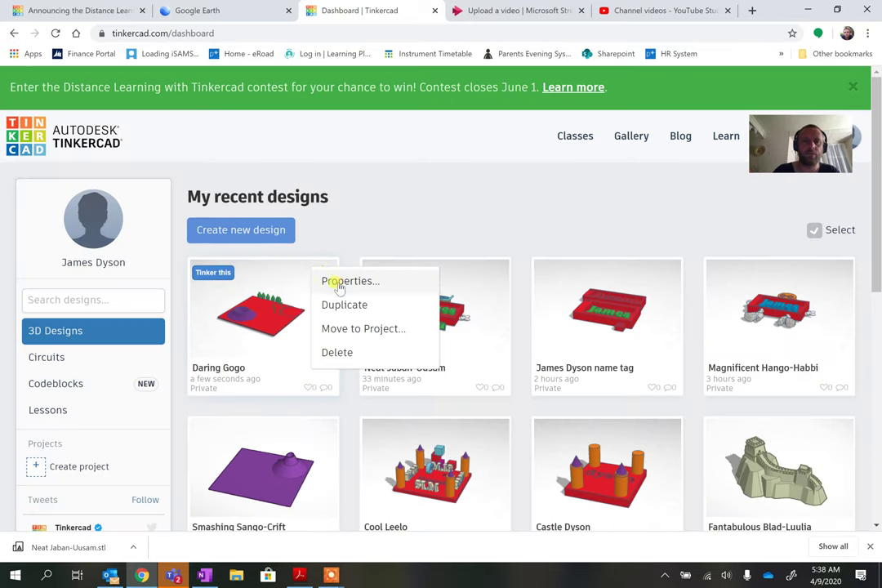
click(335, 282)
drag(331, 201, 231, 204)
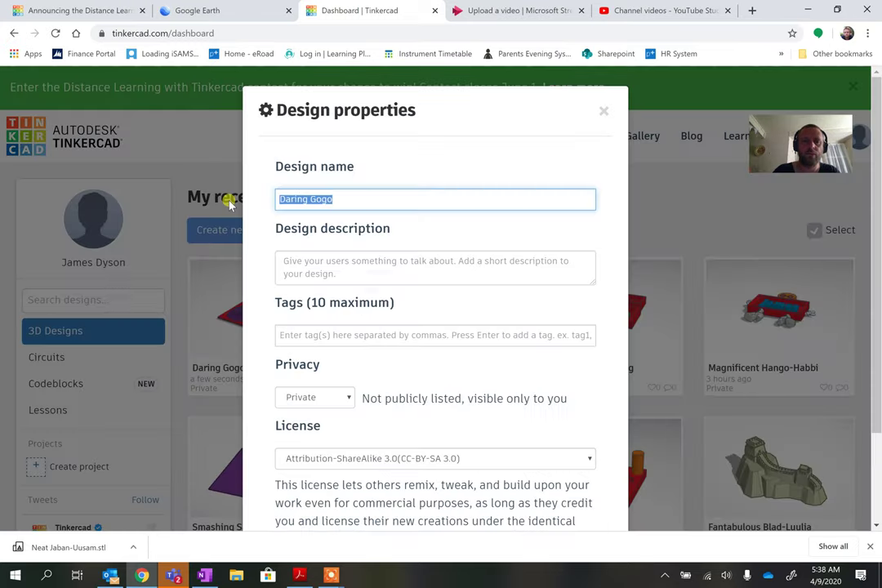
click(227, 200)
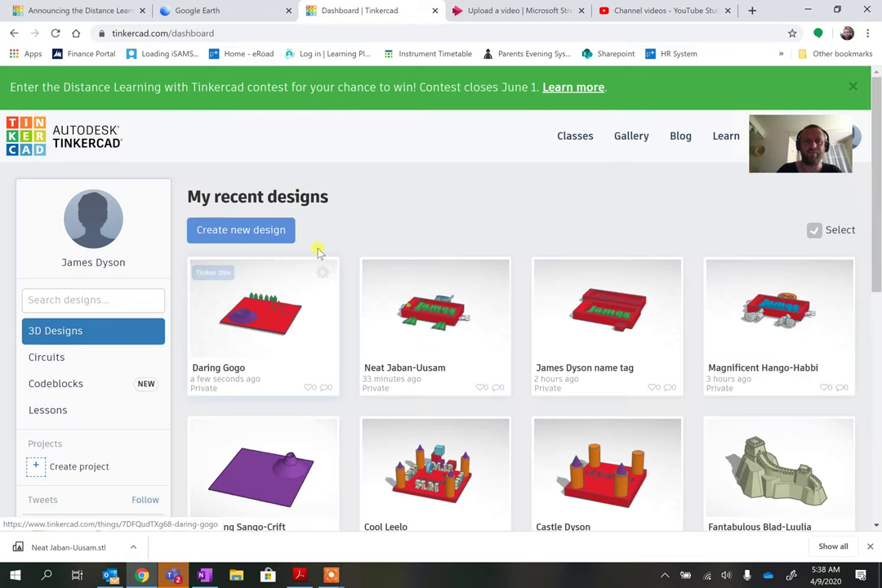
- Rename the design from Daring Gogo to 'Volcano'
click(329, 268)
click(331, 279)
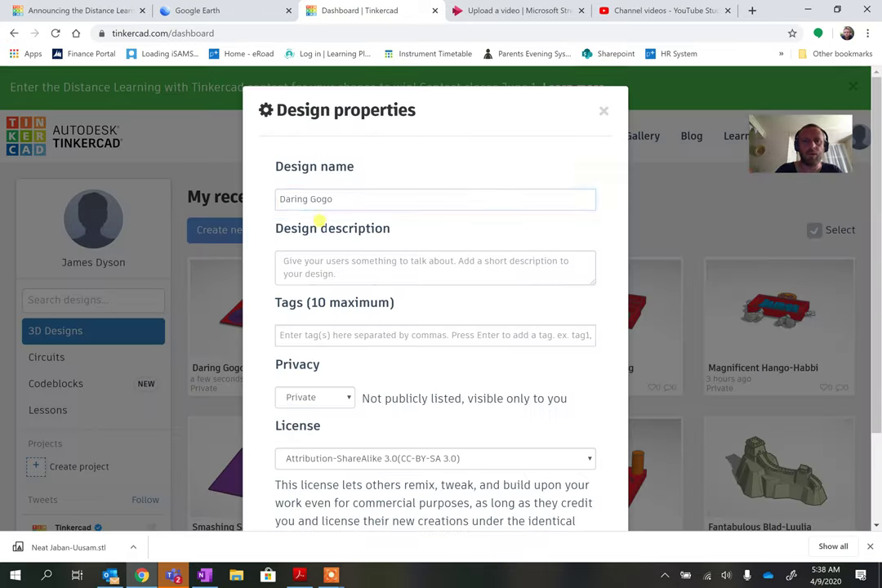
click(349, 198)
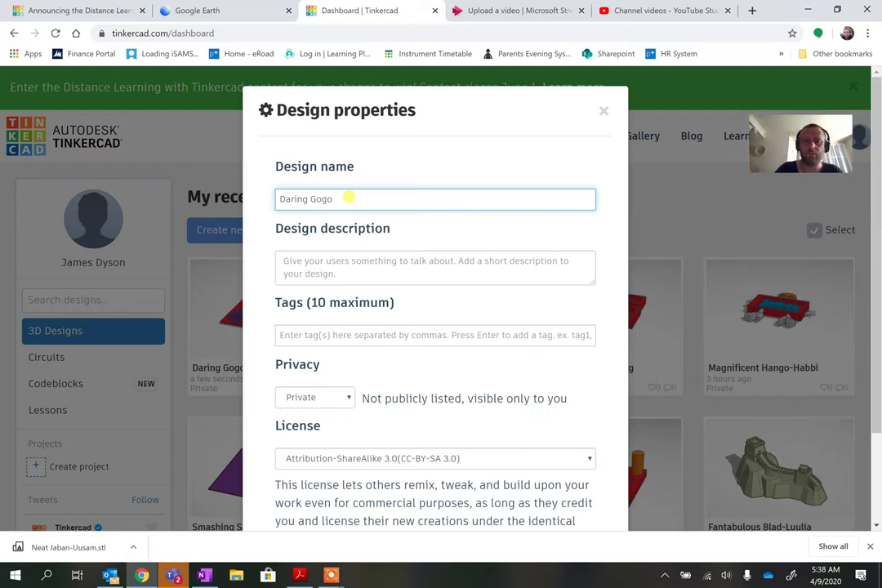
key(BackSpace)
key(BackSpace)
key(BackSpace)
key(BackSpace)
key(BackSpace)
key(BackSpace)
key(BackSpace)
key(BackSpace)
key(BackSpace)
key(BackSpace)
text(Vol)
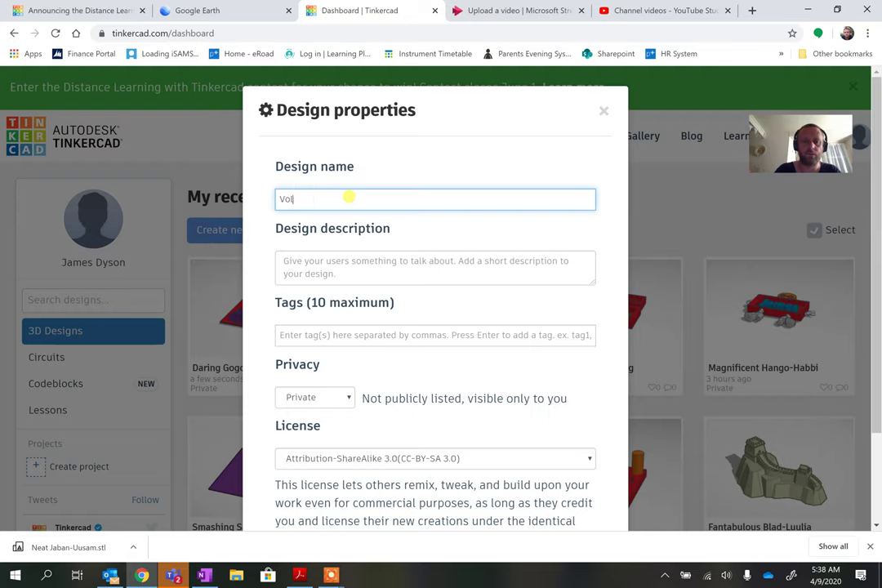
text(cano)
key(Return)
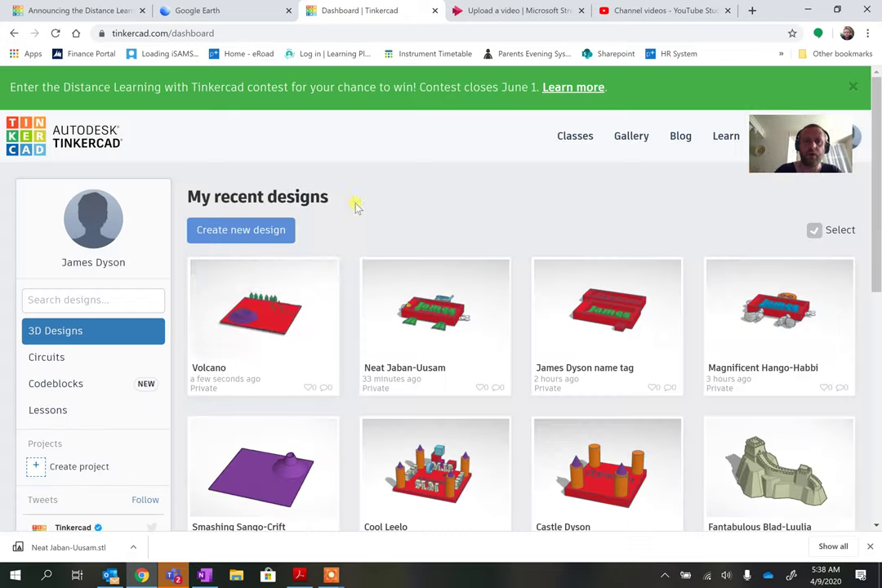
- Download the Volcano design as Volcano.stl, then search Windows for 'flash'
click(310, 307)
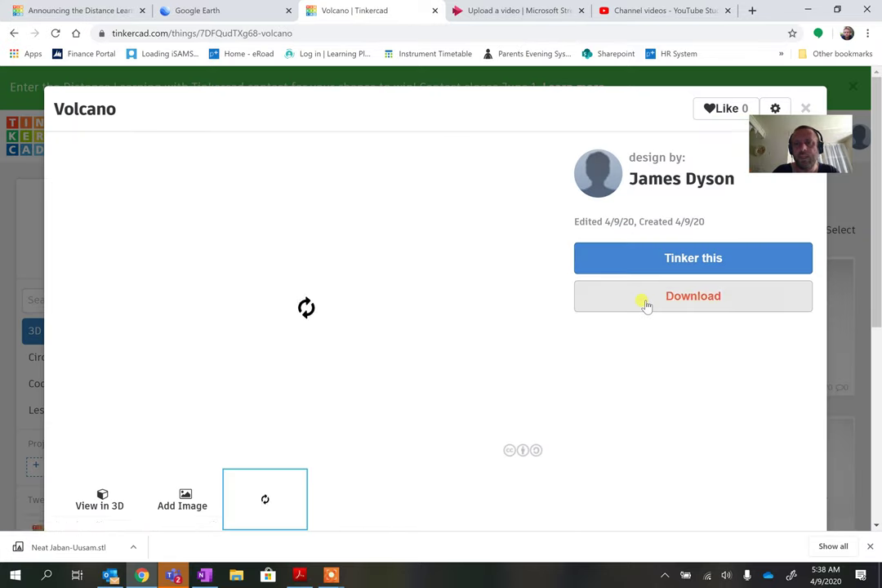
click(646, 303)
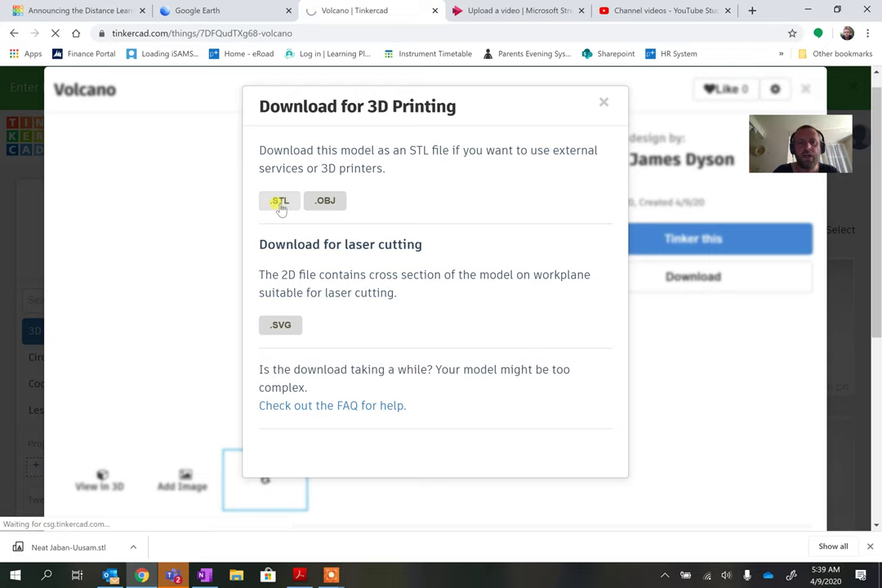
click(280, 203)
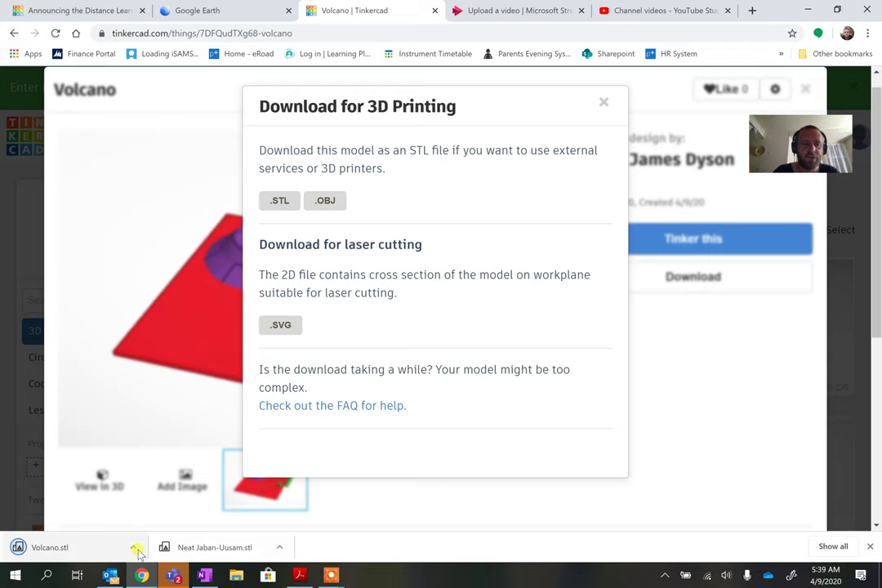
click(49, 577)
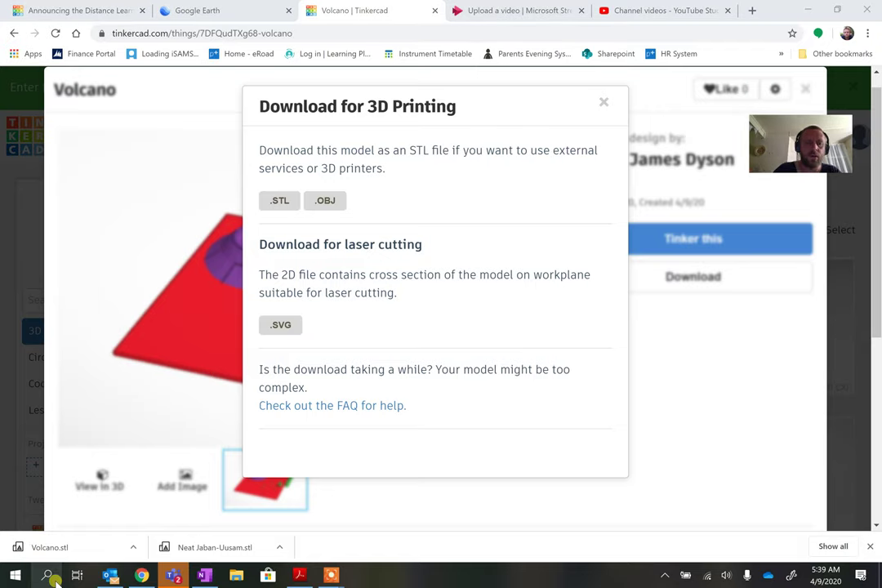
text(flash)
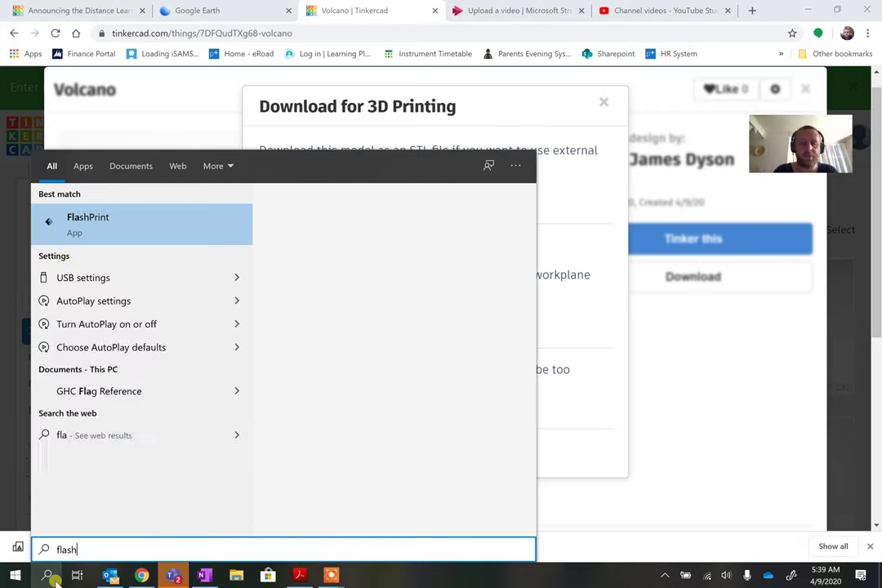
- Launch FlashPrint and close Tinkercad's Download for 3D Printing dialog
click(74, 231)
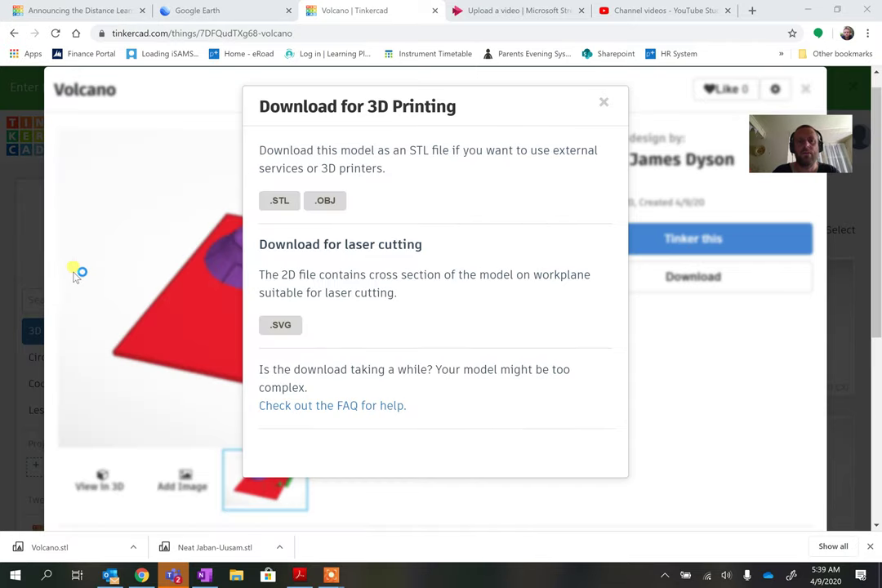
click(602, 105)
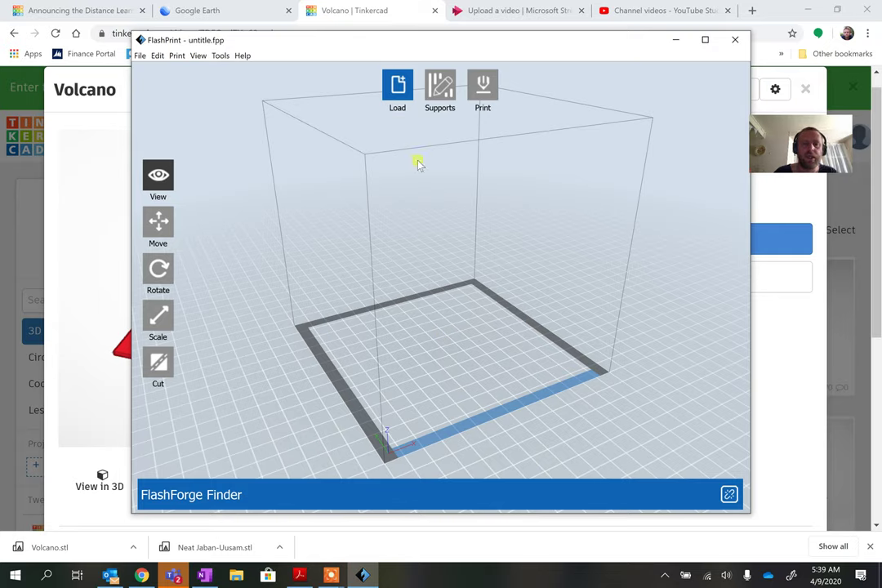
- Maximize FlashPrint and load Volcano.stl from Downloads onto the build platform
click(705, 39)
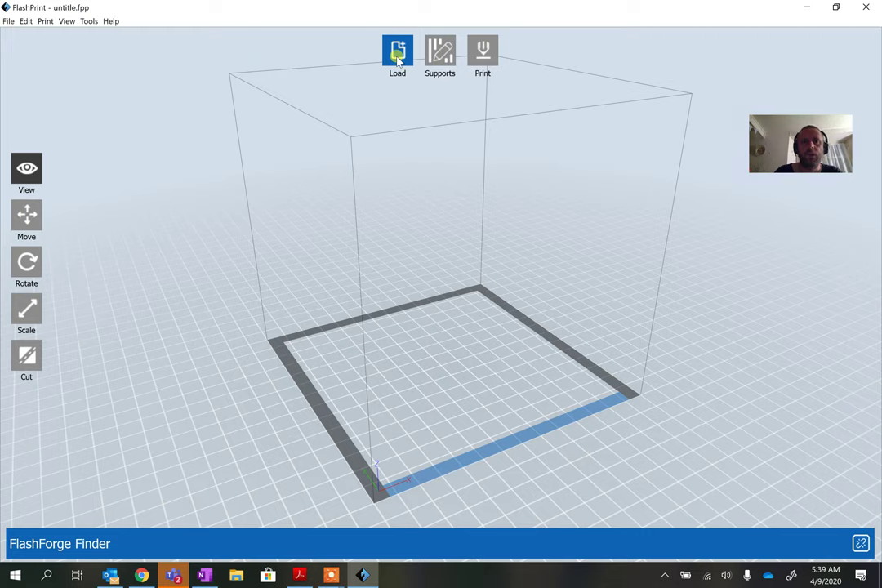
click(398, 53)
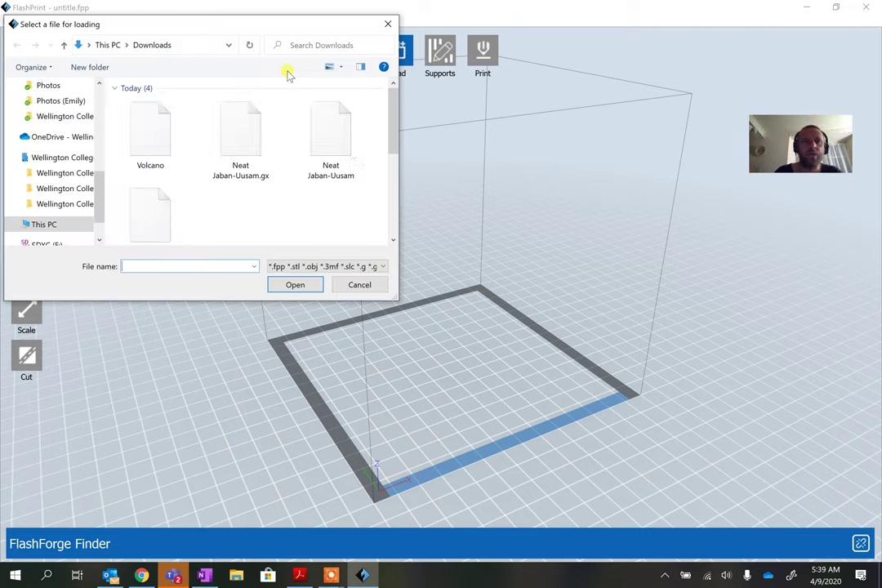
click(175, 130)
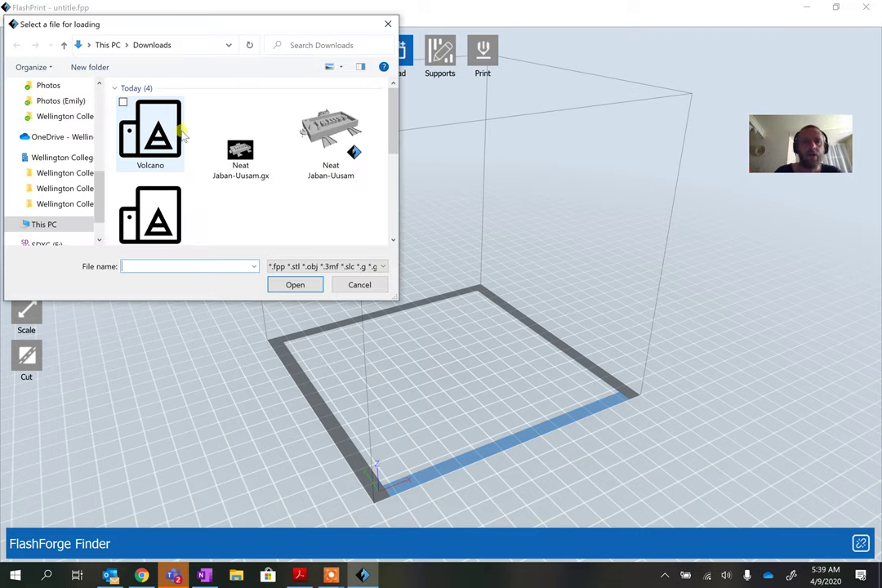
click(296, 286)
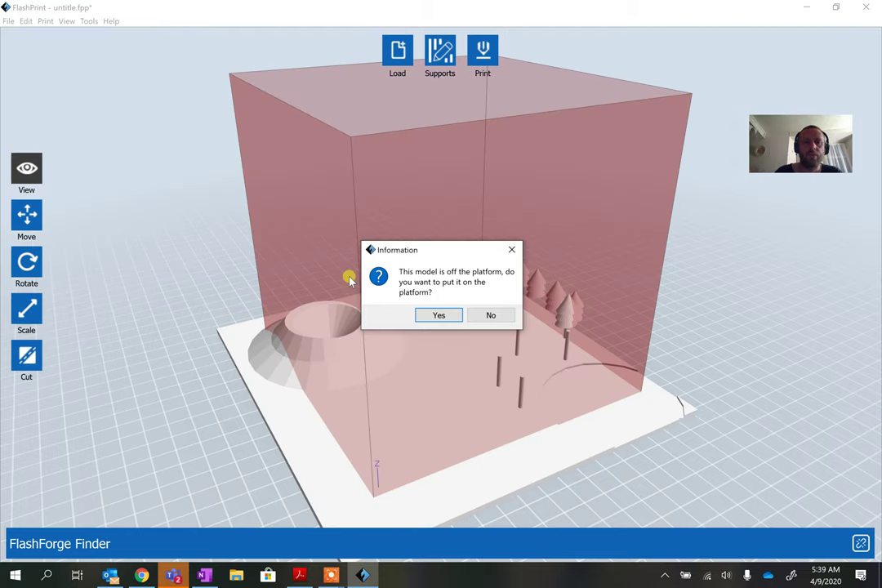
click(438, 316)
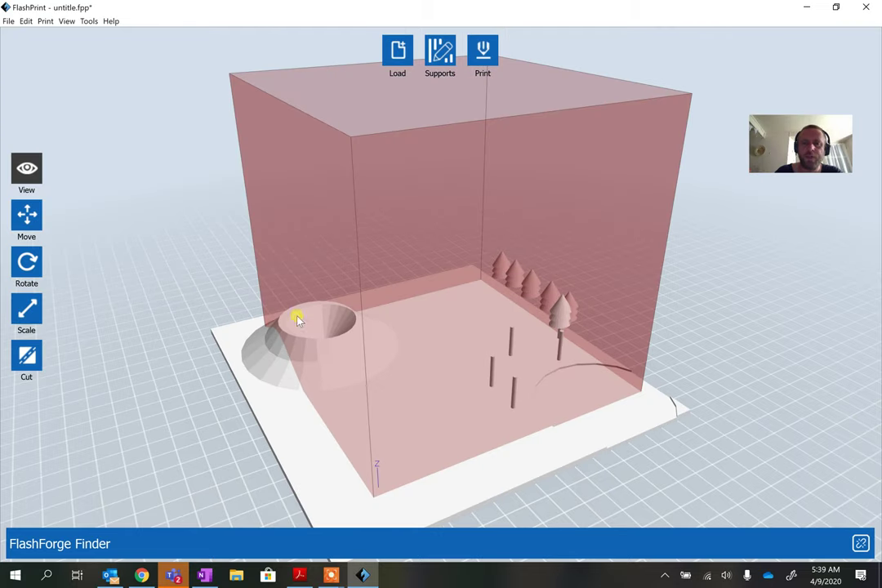
- Scale the model to maximum, then lower X uniformly to 127.00 mm (90.71%)
click(35, 309)
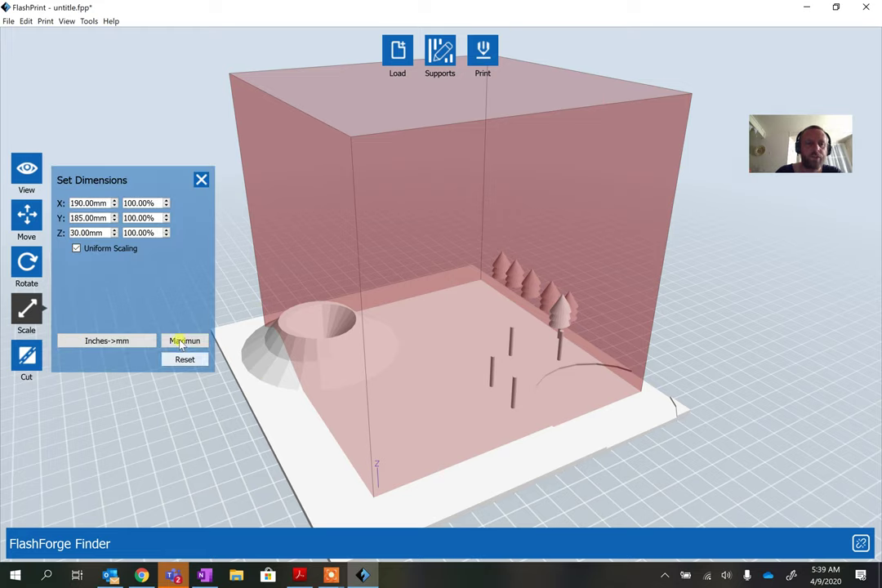
click(181, 342)
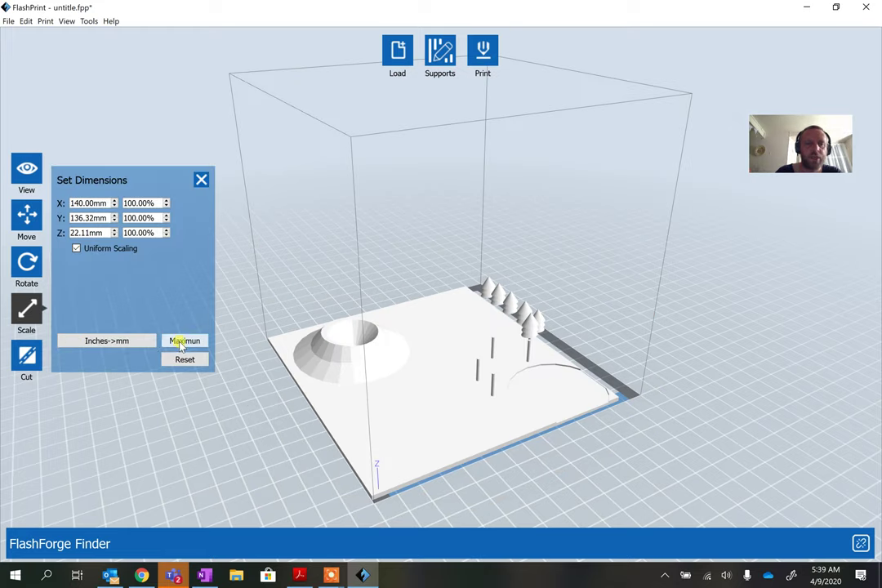
click(114, 207)
click(114, 207)
click(114, 208)
click(115, 208)
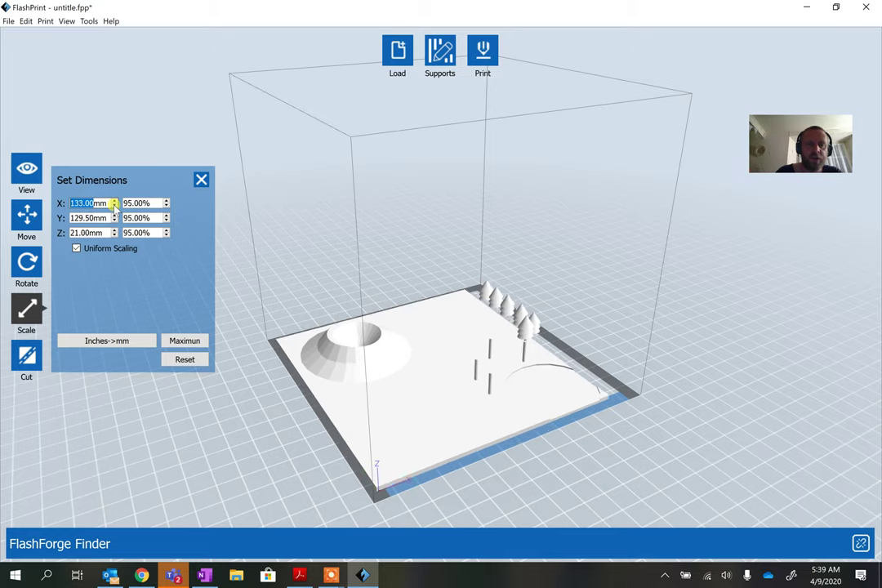
click(115, 207)
click(115, 208)
click(115, 207)
click(115, 207)
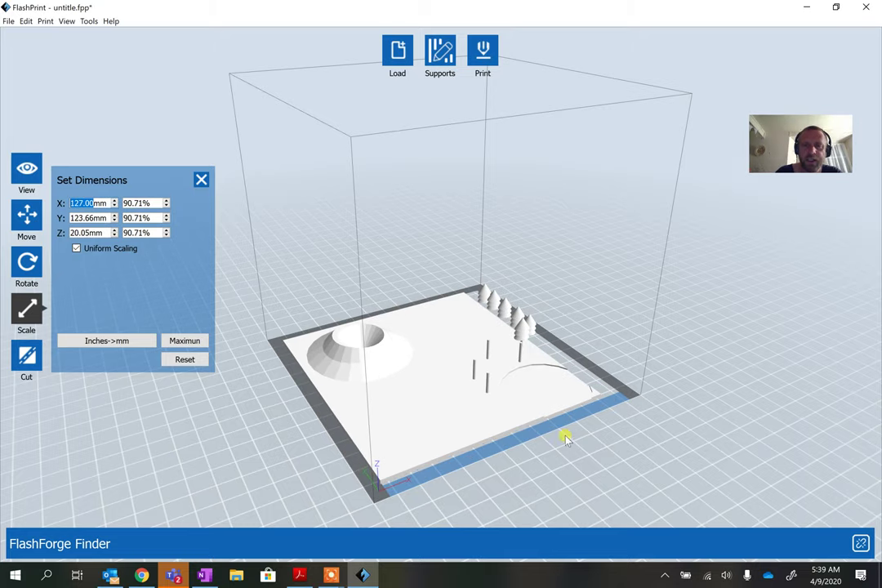
- Orbit toward the trees to check the scaled model and close the dimensions panel
drag(572, 460, 555, 452)
scroll(554, 452, up, 5)
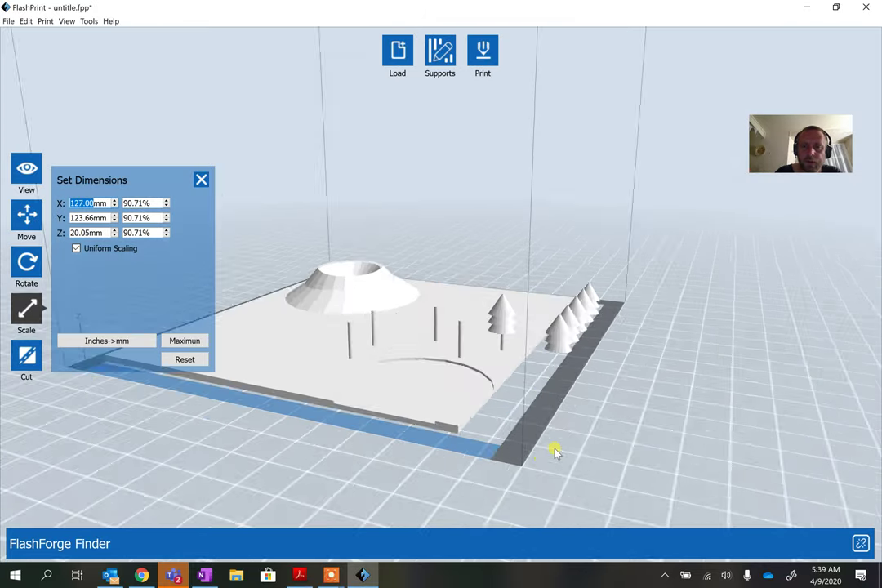
drag(539, 319, 542, 295)
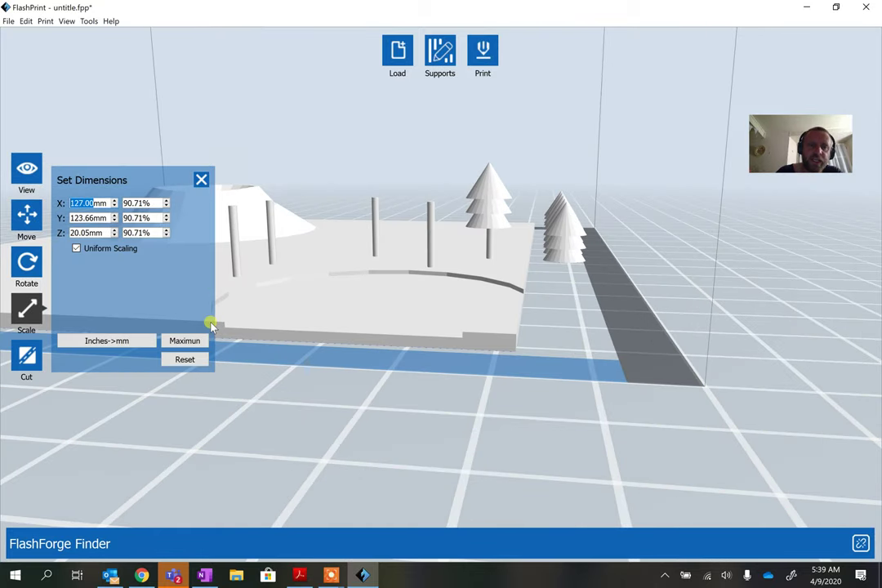
click(203, 183)
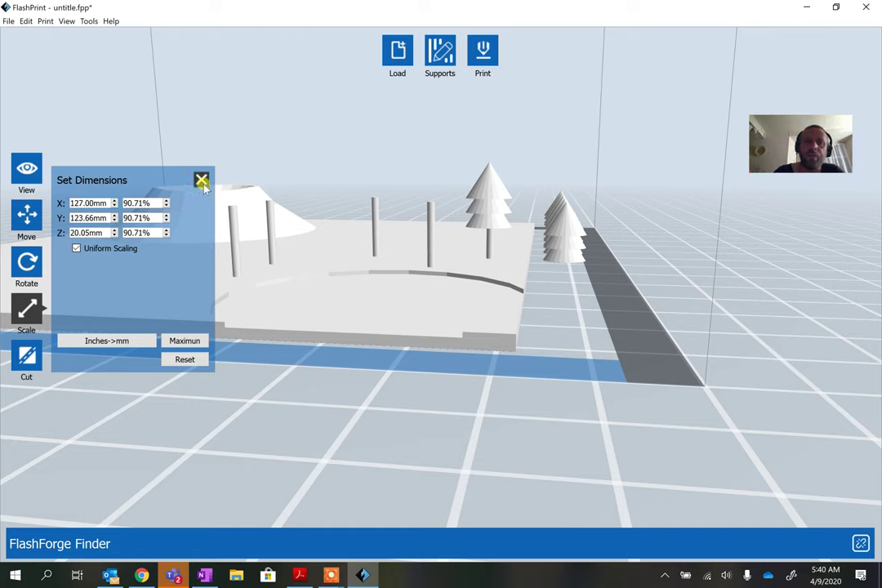
- Enter support editing, auto-generate supports, acknowledge the result, then clear all supports
click(453, 59)
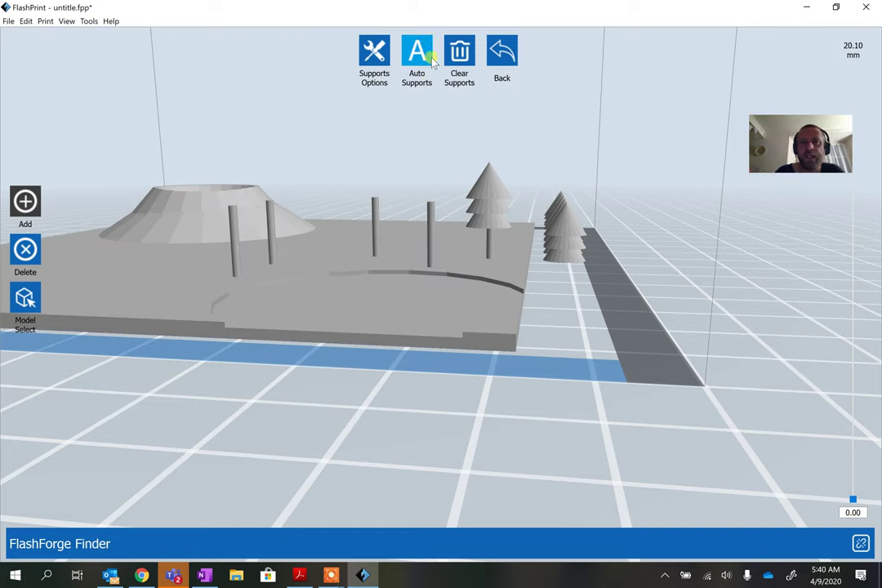
click(417, 64)
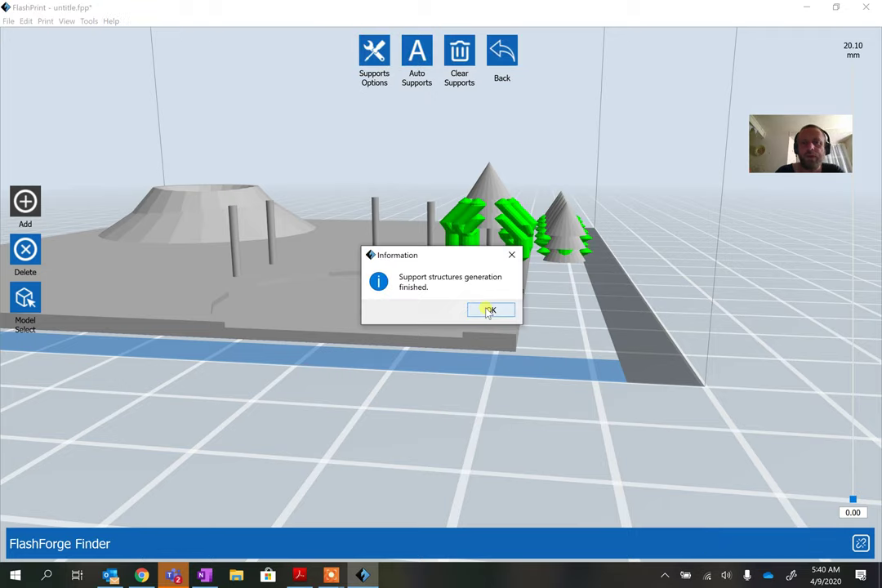
click(488, 309)
scroll(583, 300, up, 5)
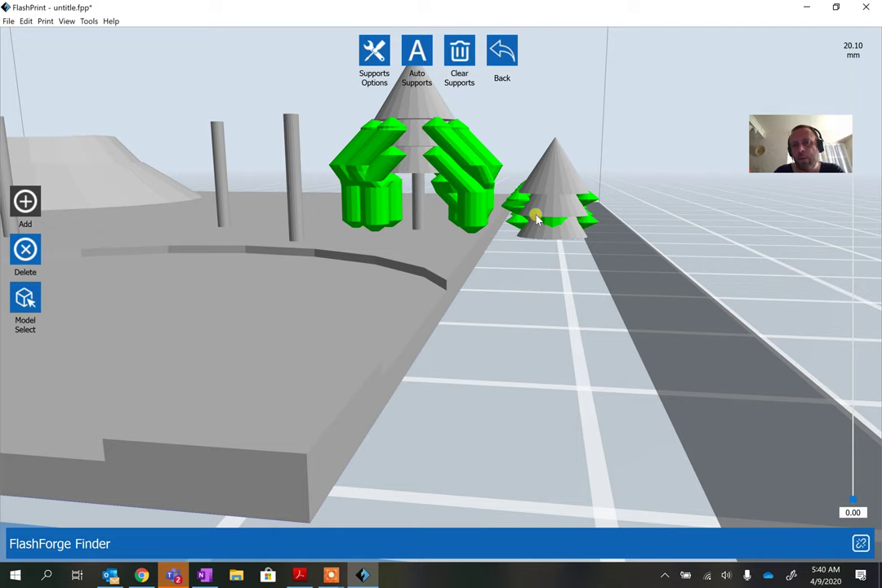
click(459, 51)
- Configure treelike supports with 1.0 mm post diameter, 3.0 mm base diameter and 2.0 mm base height
click(377, 54)
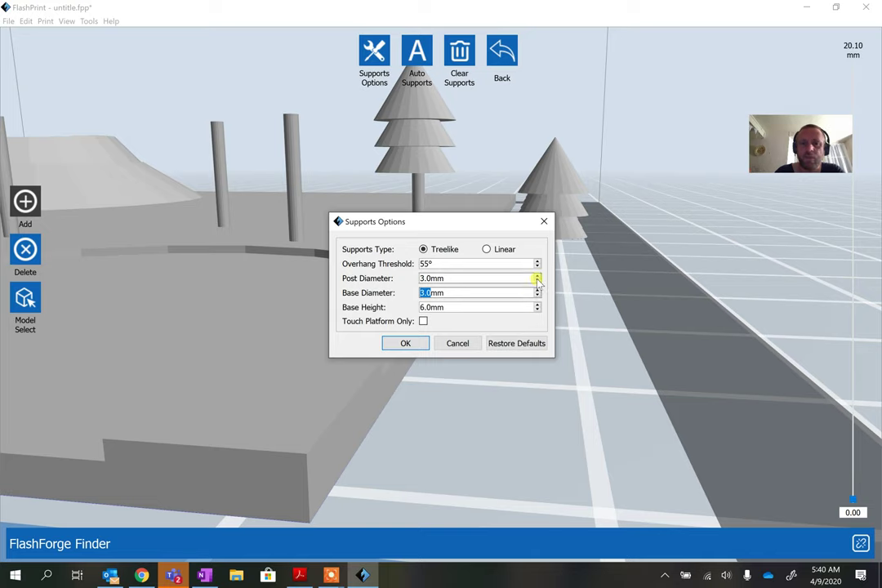
click(537, 282)
click(537, 282)
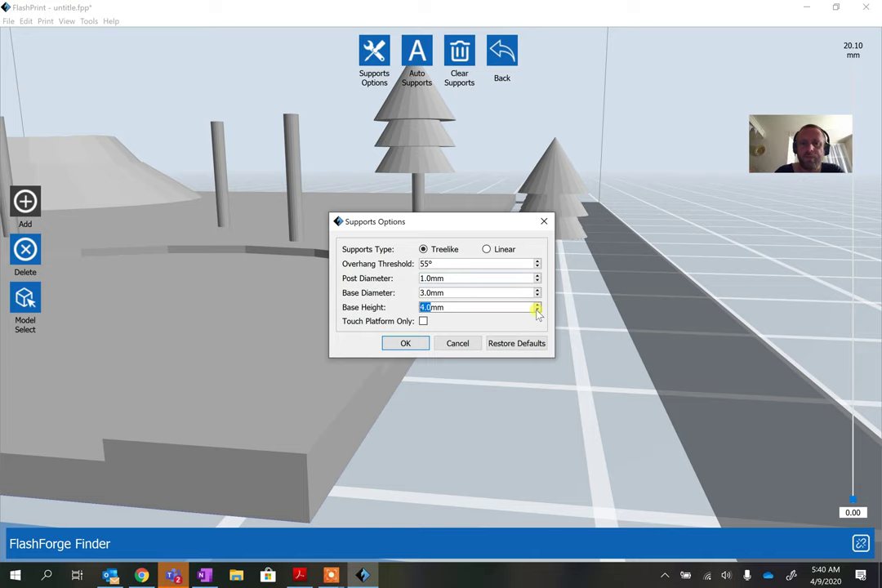
click(537, 296)
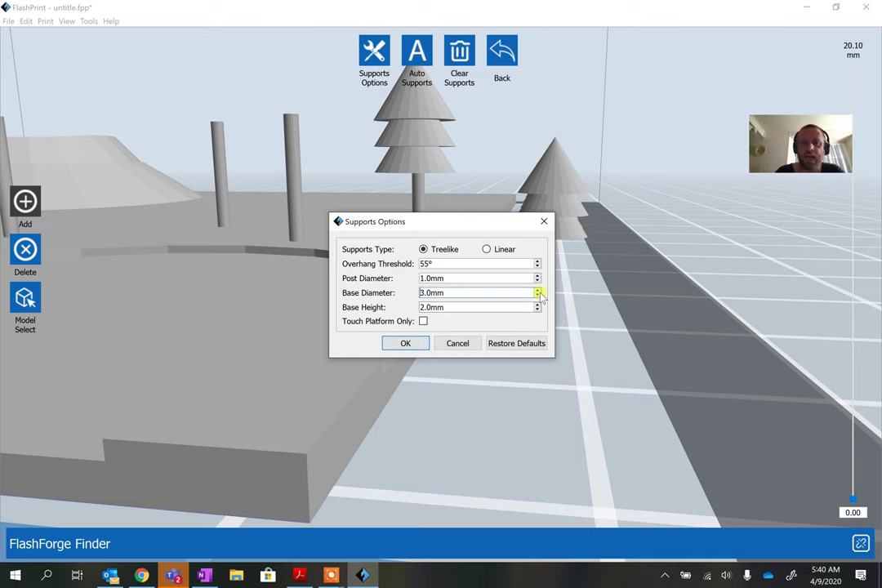
click(390, 344)
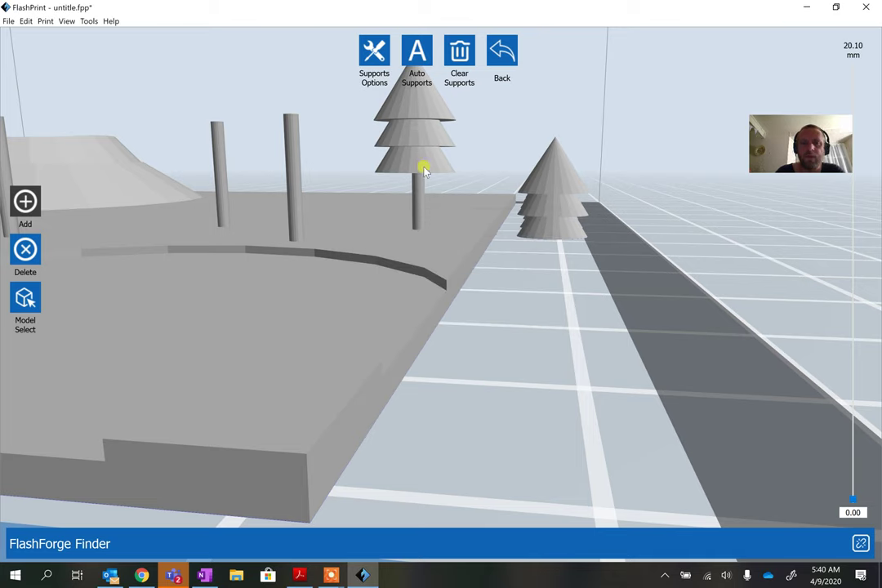
- Auto-generate the treelike supports and dismiss the completion message
click(419, 51)
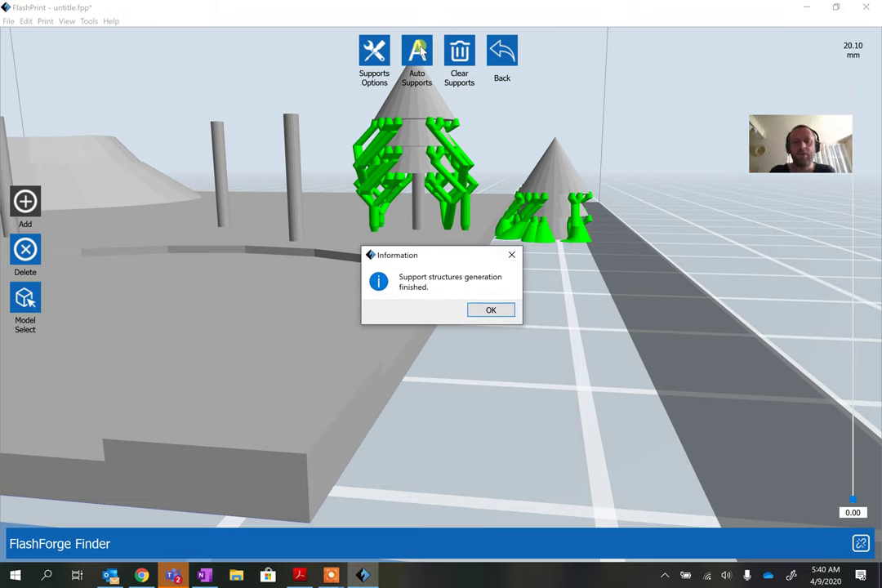
click(497, 310)
scroll(530, 335, up, 5)
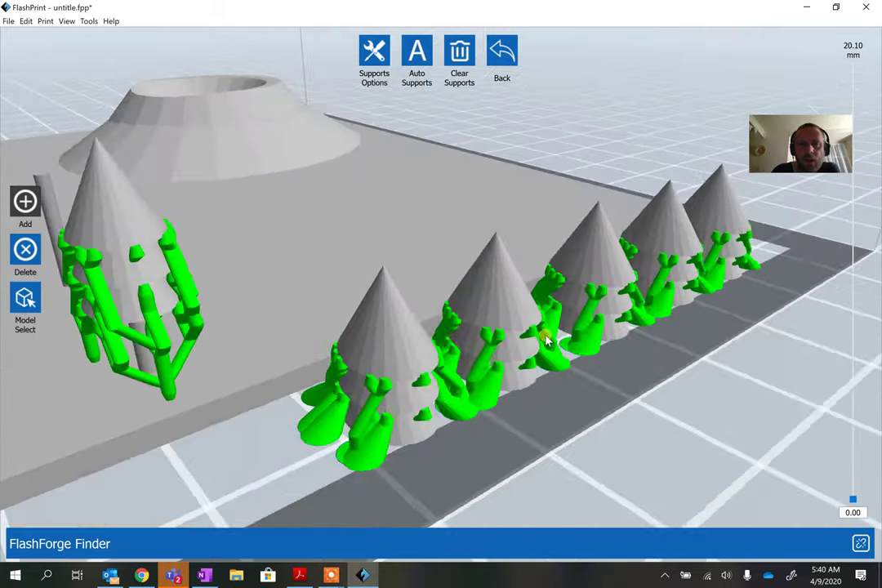
- Zoom and orbit around the plate to inspect the generated treelike supports
scroll(542, 330, up, 5)
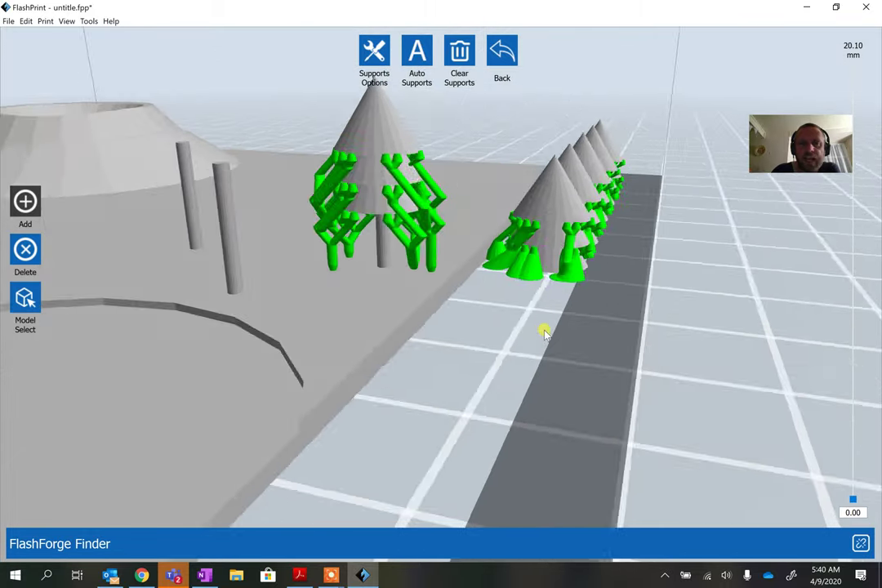
scroll(426, 206, up, 5)
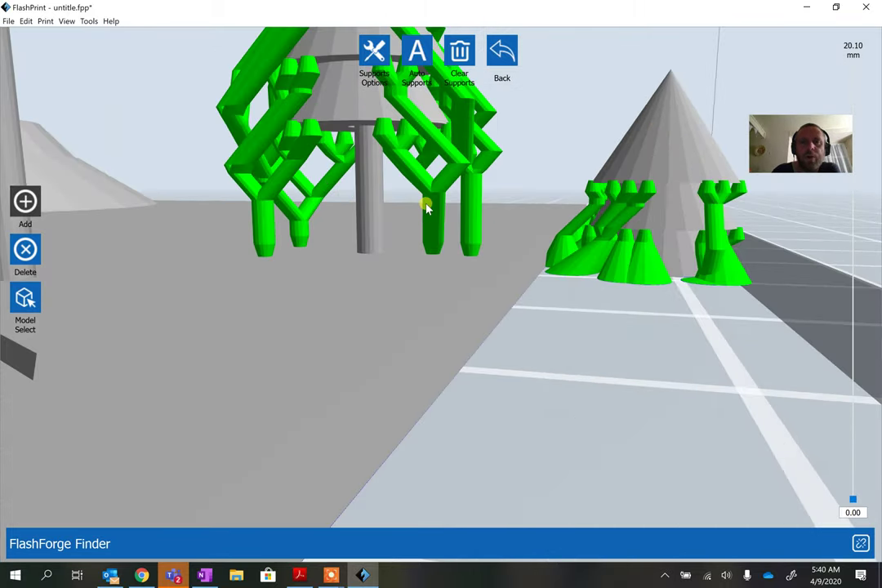
scroll(426, 208, down, 5)
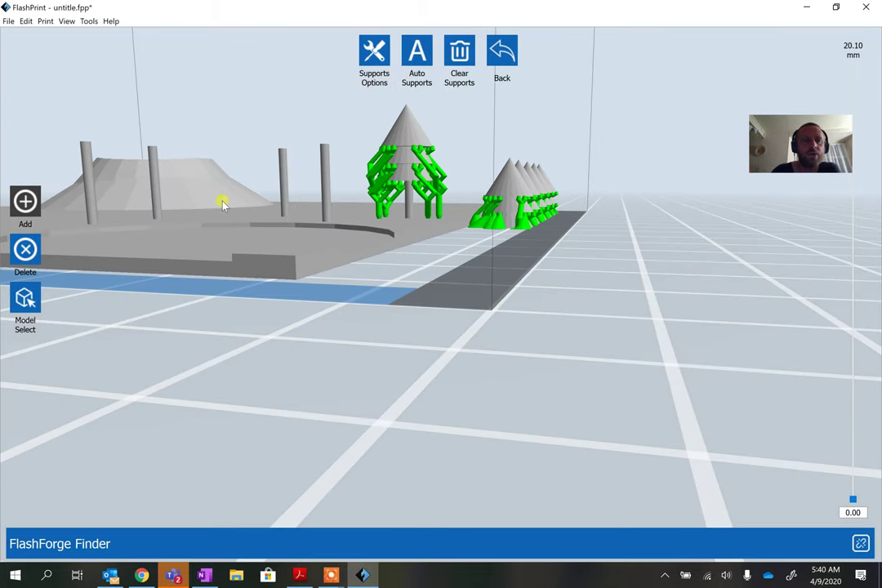
scroll(482, 237, up, 8)
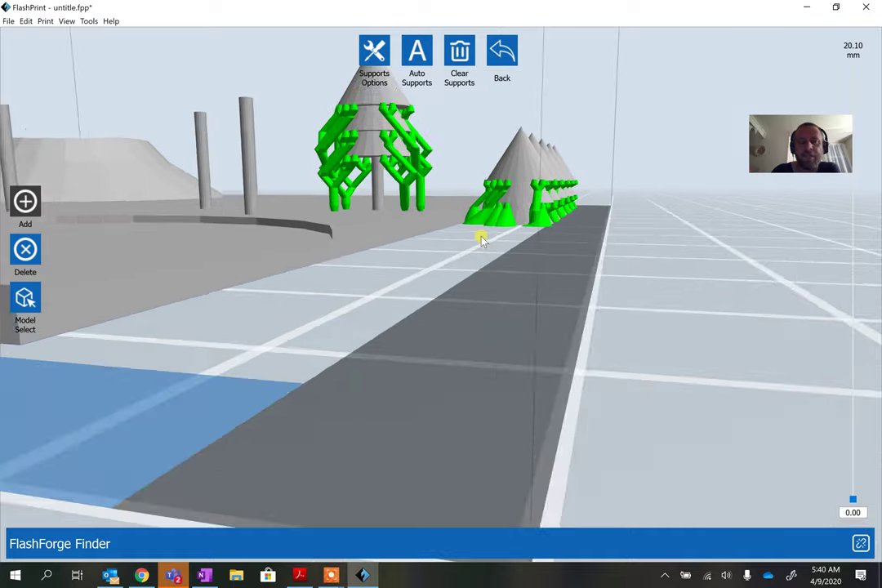
scroll(486, 265, down, 5)
scroll(484, 263, up, 6)
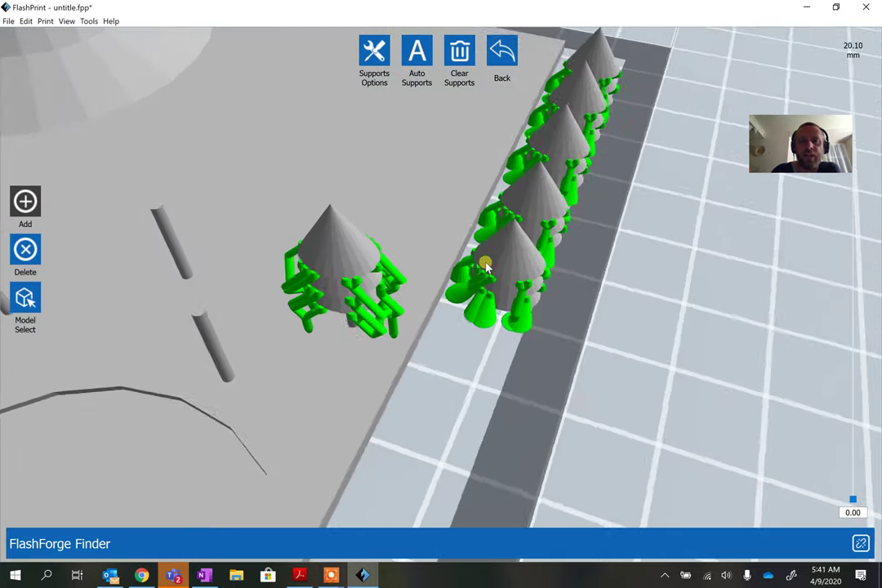
scroll(348, 236, down, 5)
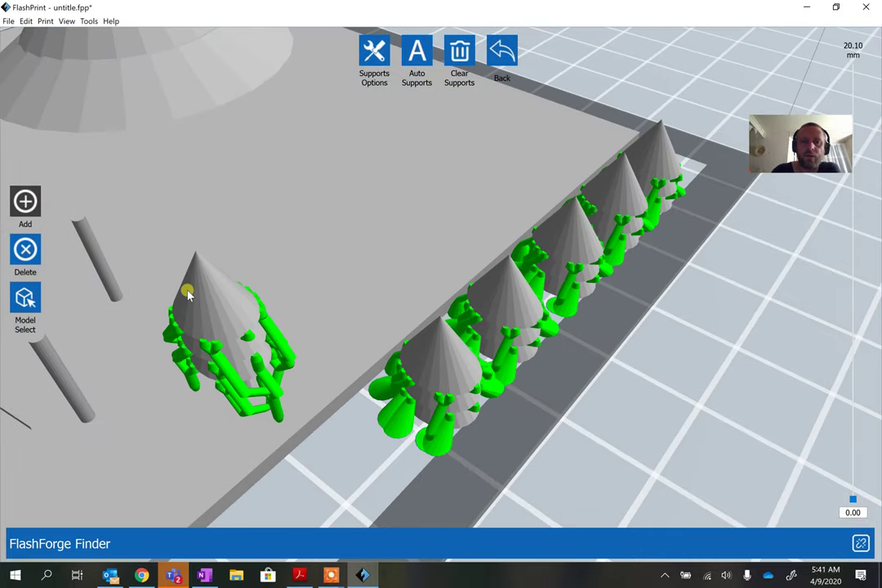
scroll(447, 409, up, 5)
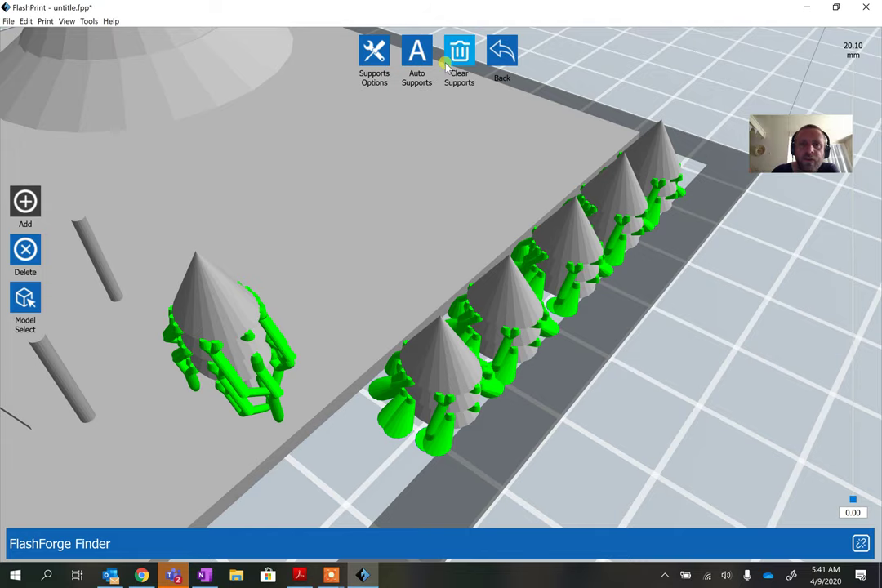
drag(565, 356, 557, 353)
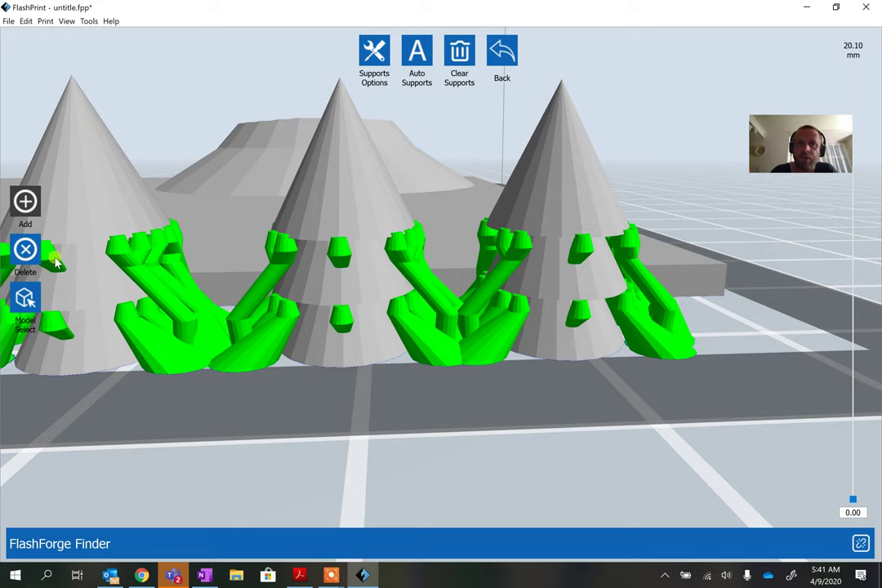
- Switch to manual Add support mode and orbit below the plate to view the cones
click(25, 201)
click(581, 250)
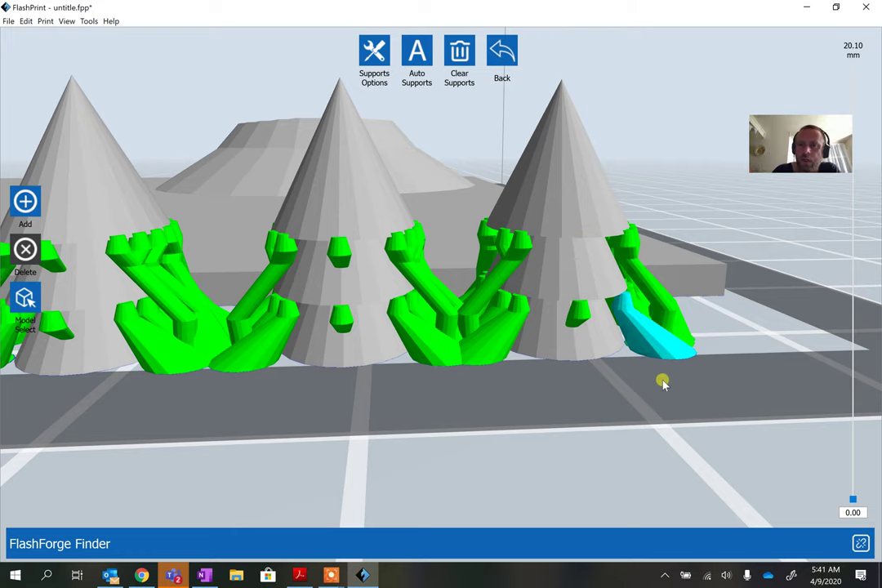
scroll(655, 388, up, 5)
scroll(648, 389, down, 5)
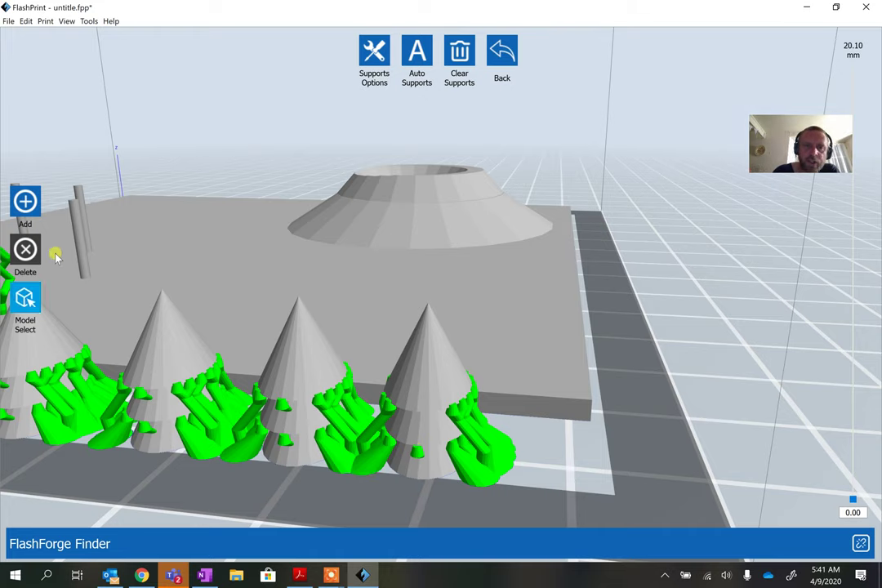
drag(150, 272, 324, 227)
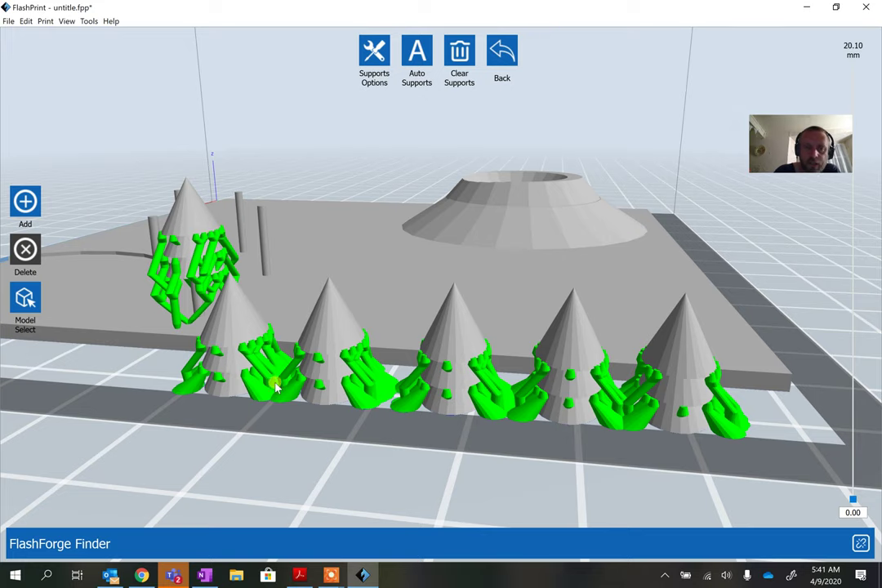
scroll(254, 351, up, 3)
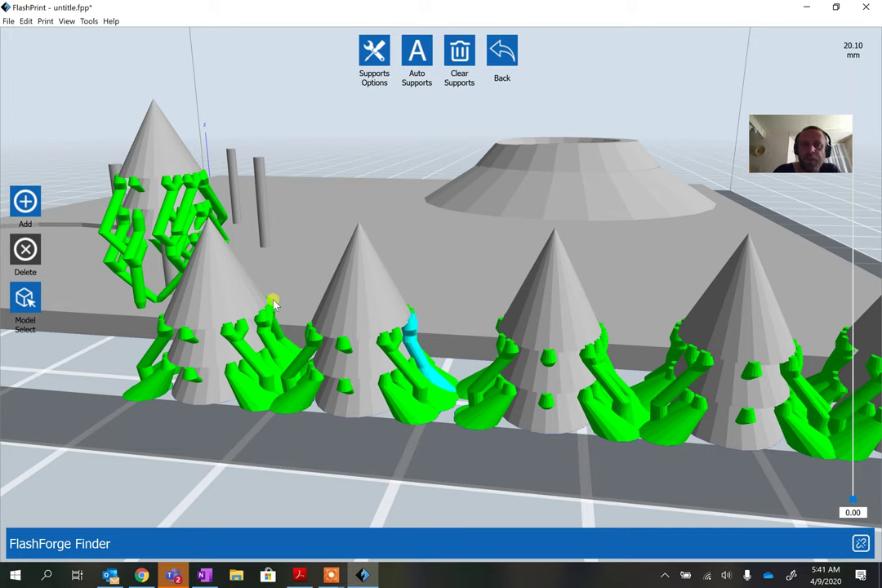
scroll(271, 301, down, 2)
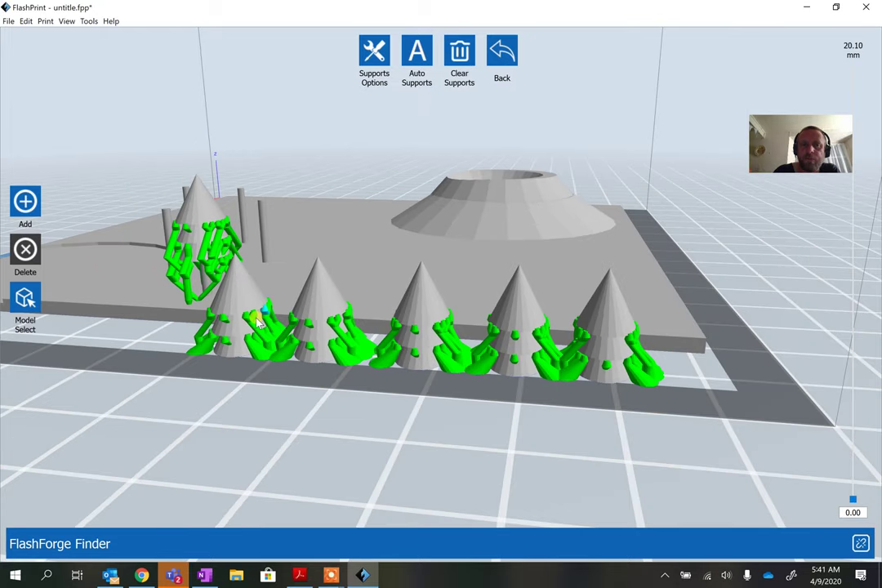
drag(269, 304, 276, 320)
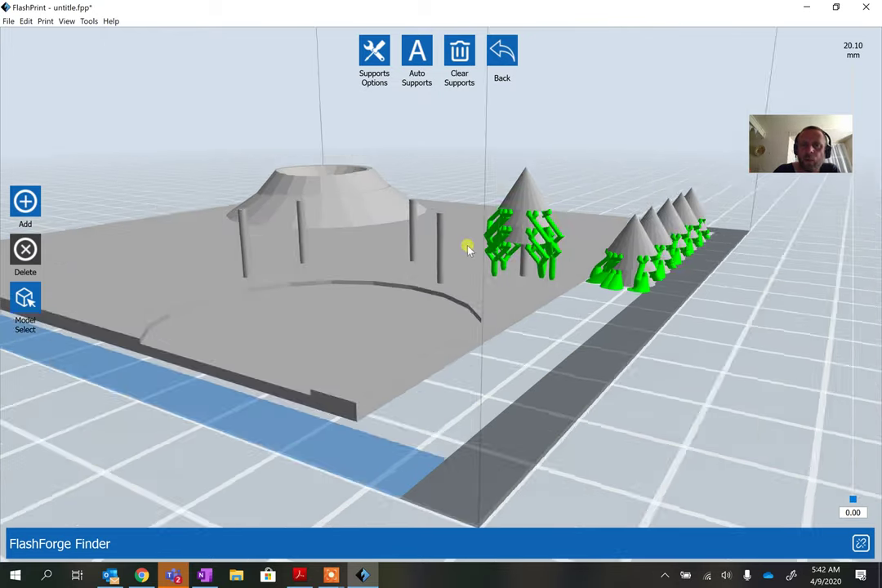
scroll(514, 275, up, 2)
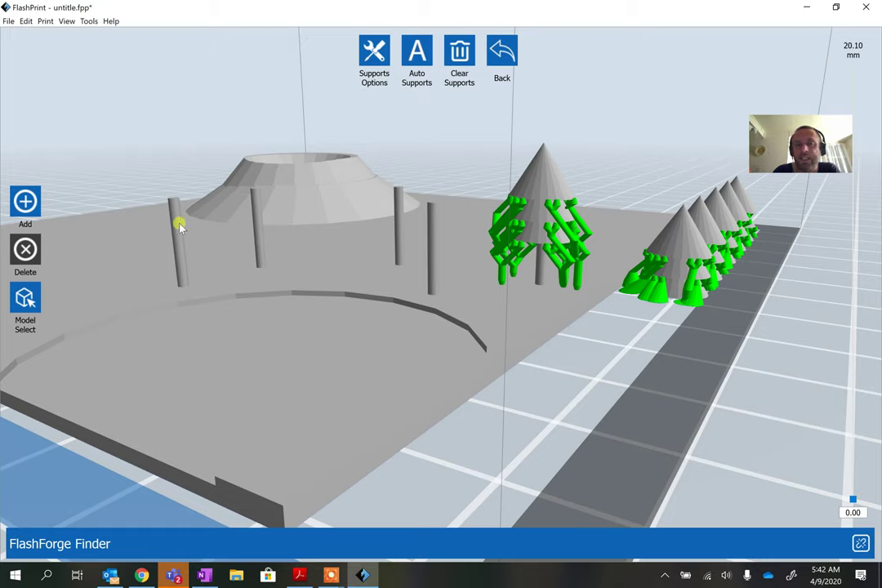
drag(600, 345, 597, 337)
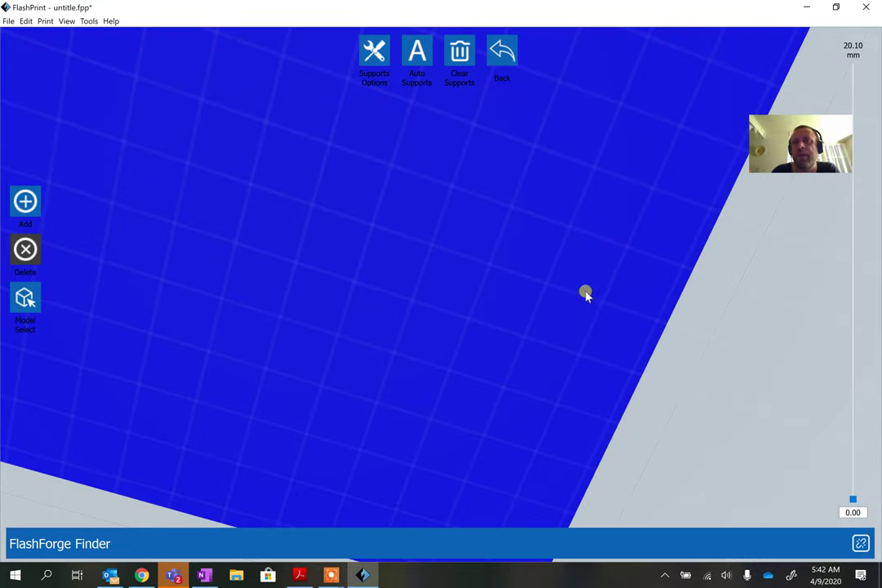
- Add three extra support points under the tree cone undersides
drag(585, 293, 382, 283)
scroll(386, 265, up, 5)
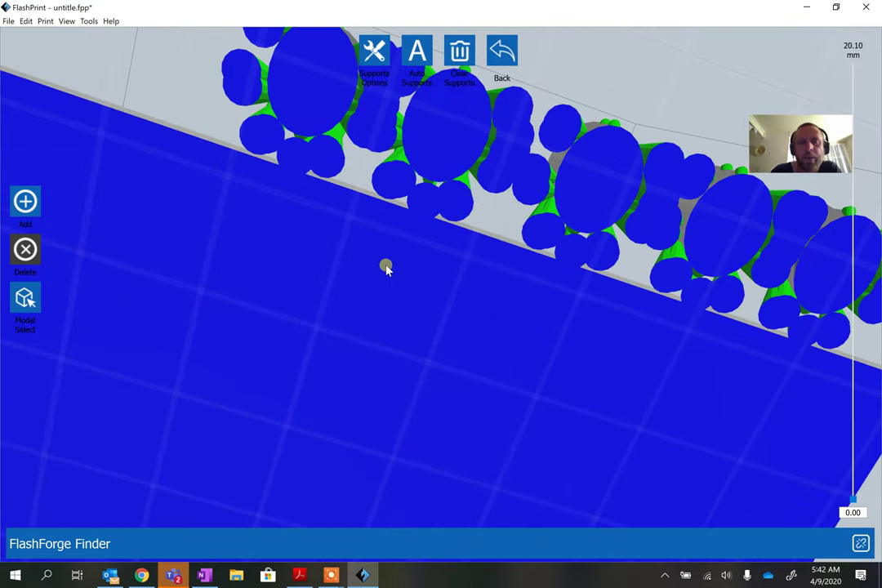
click(447, 128)
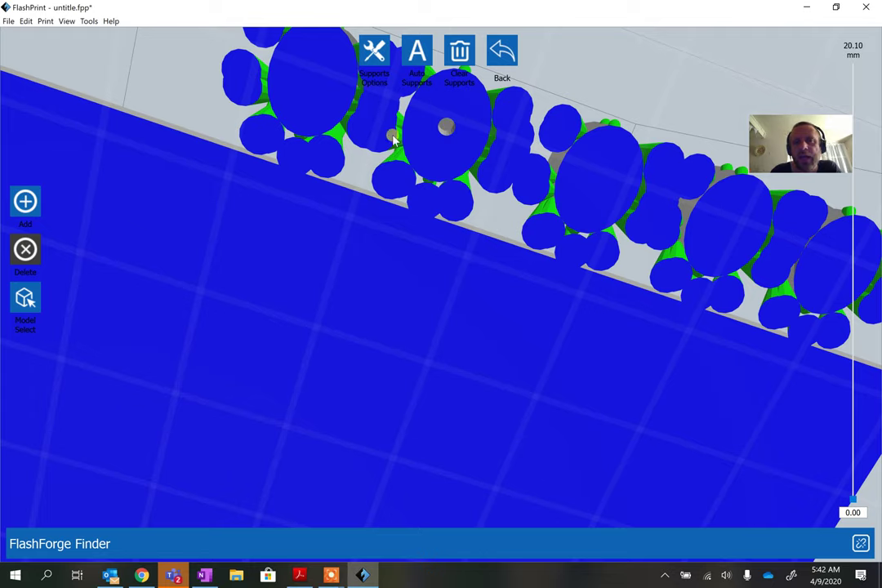
click(312, 80)
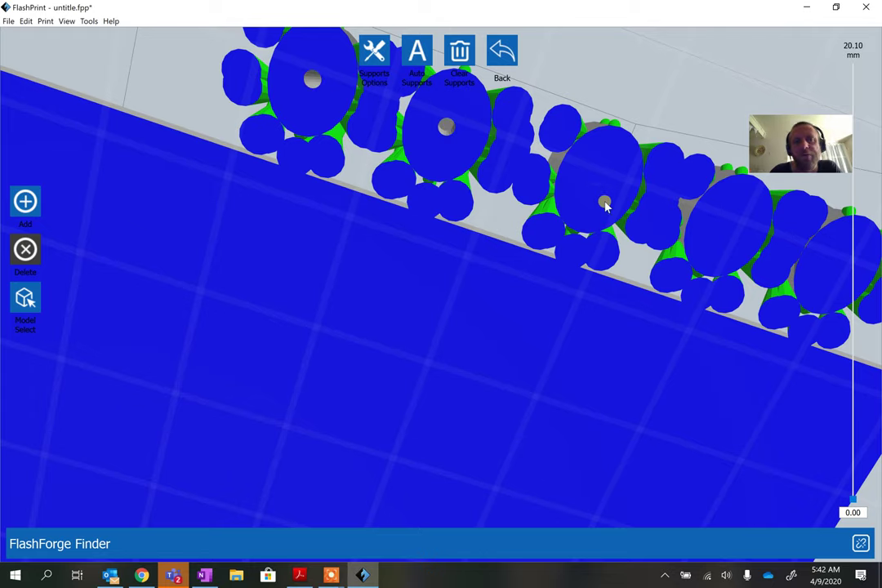
click(597, 178)
- Rotate the view back above the plate to review the supported cones
drag(694, 318, 668, 265)
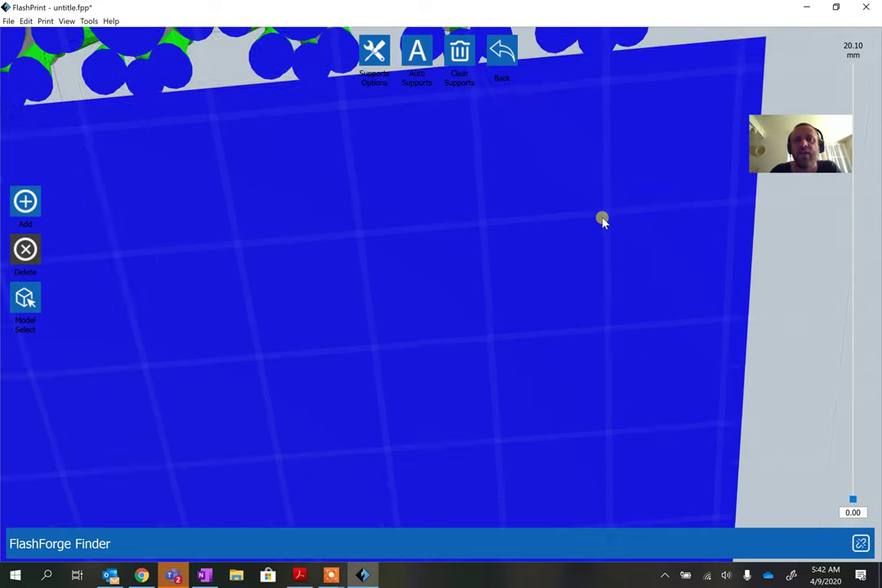
drag(602, 219, 596, 385)
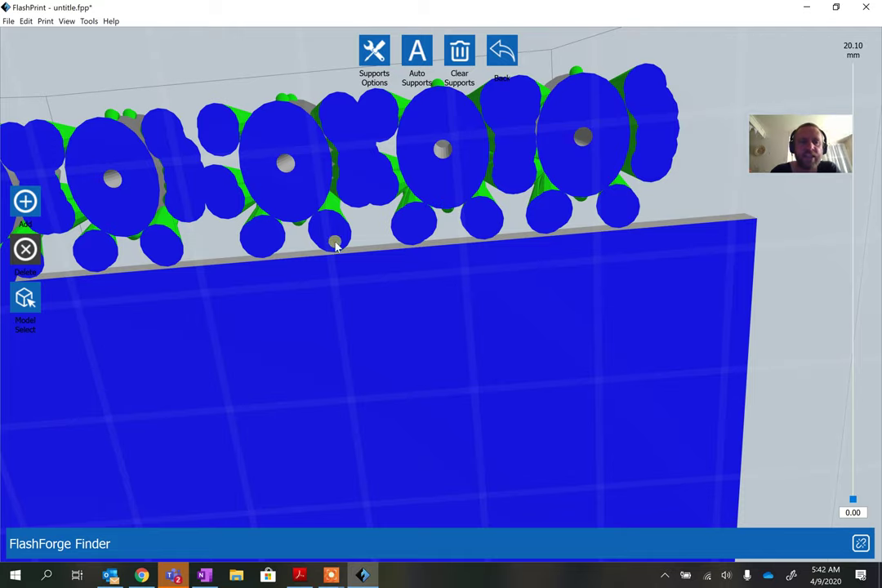
drag(335, 267, 476, 188)
scroll(475, 188, down, 2)
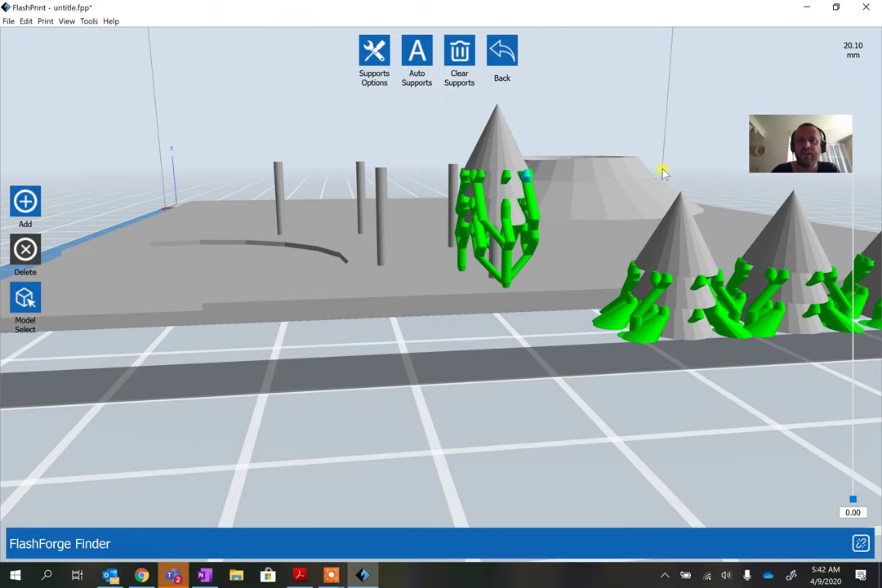